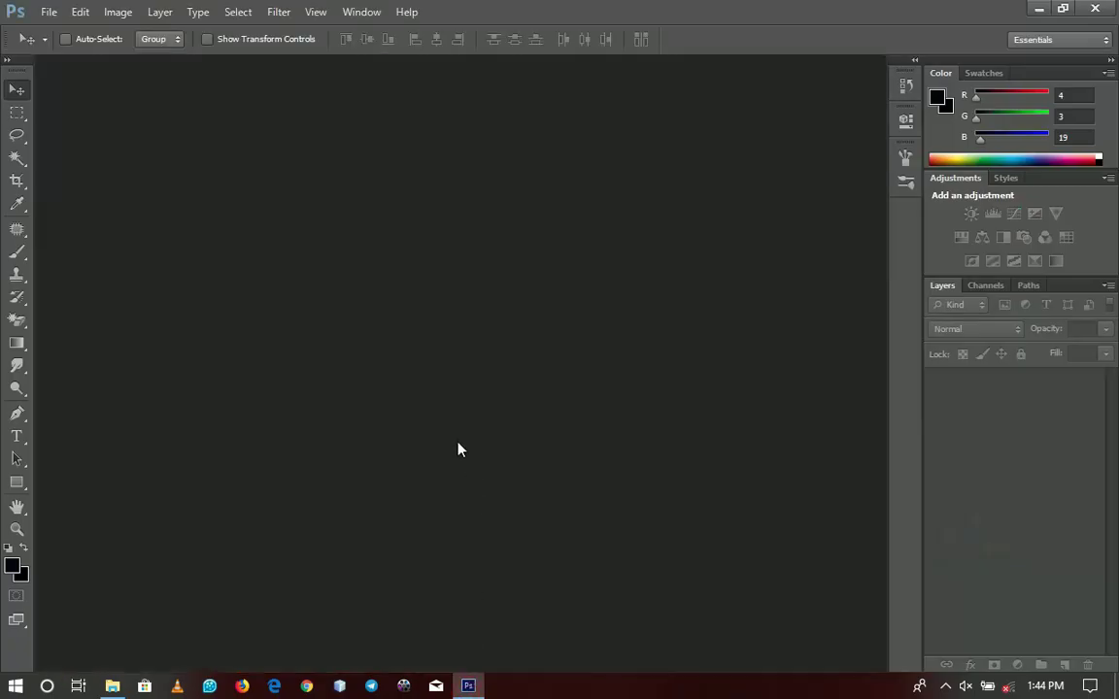
# - Create a new A4 document, 210 × 297 mm at 300 pixels/inch
pyautogui.click(49, 12)
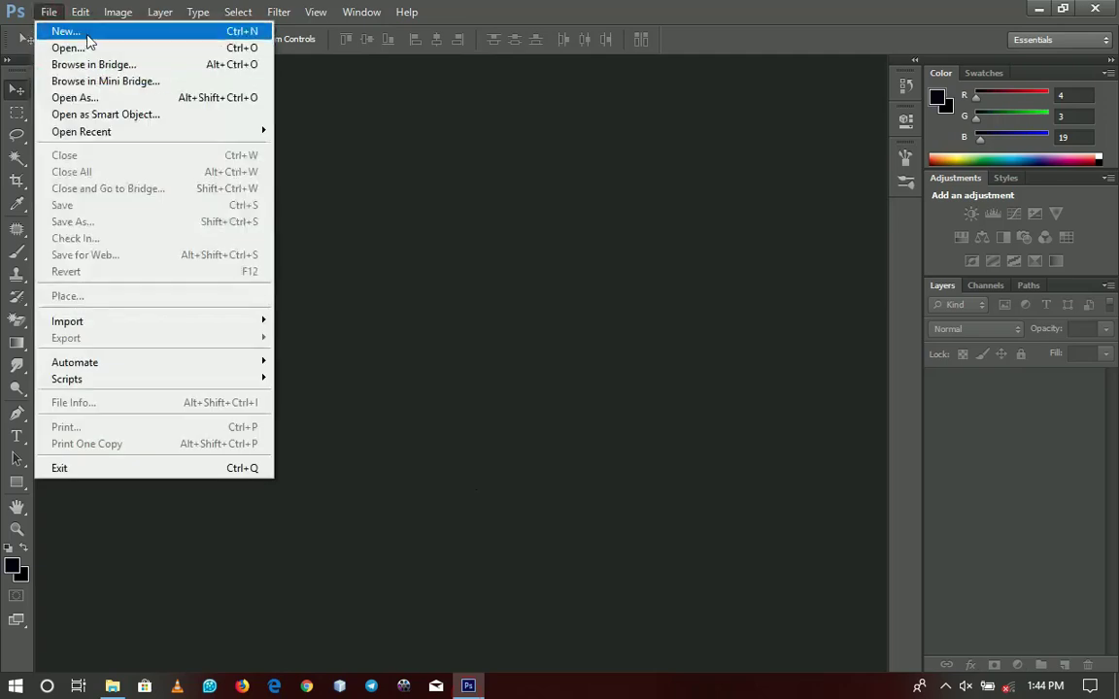
pyautogui.click(85, 34)
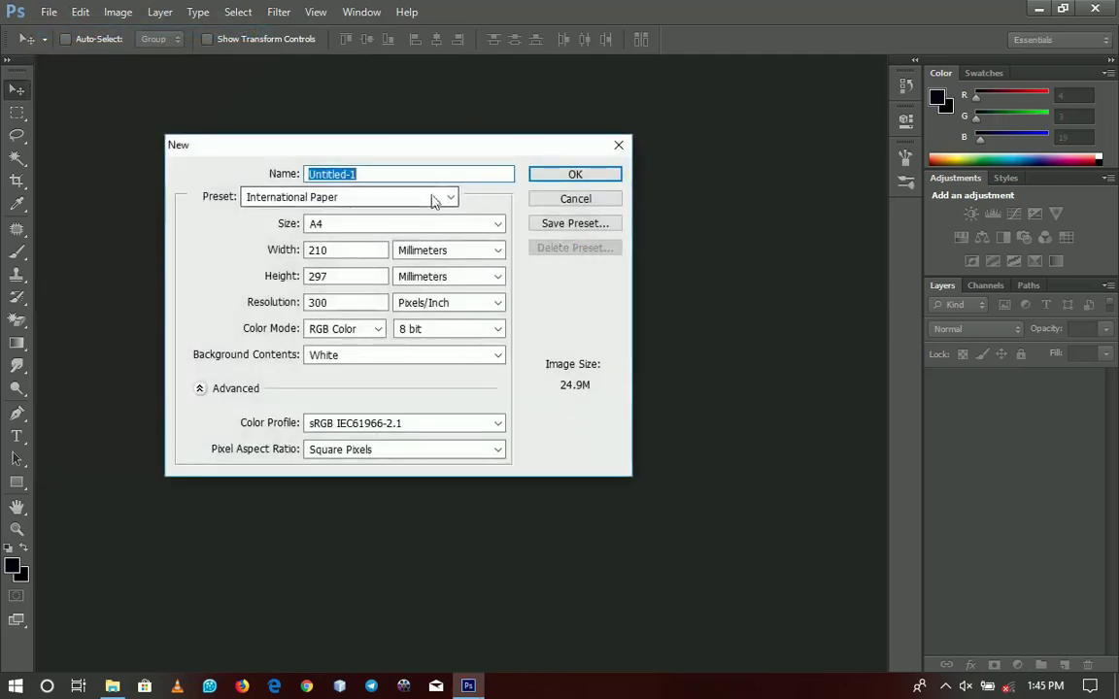
pyautogui.click(575, 174)
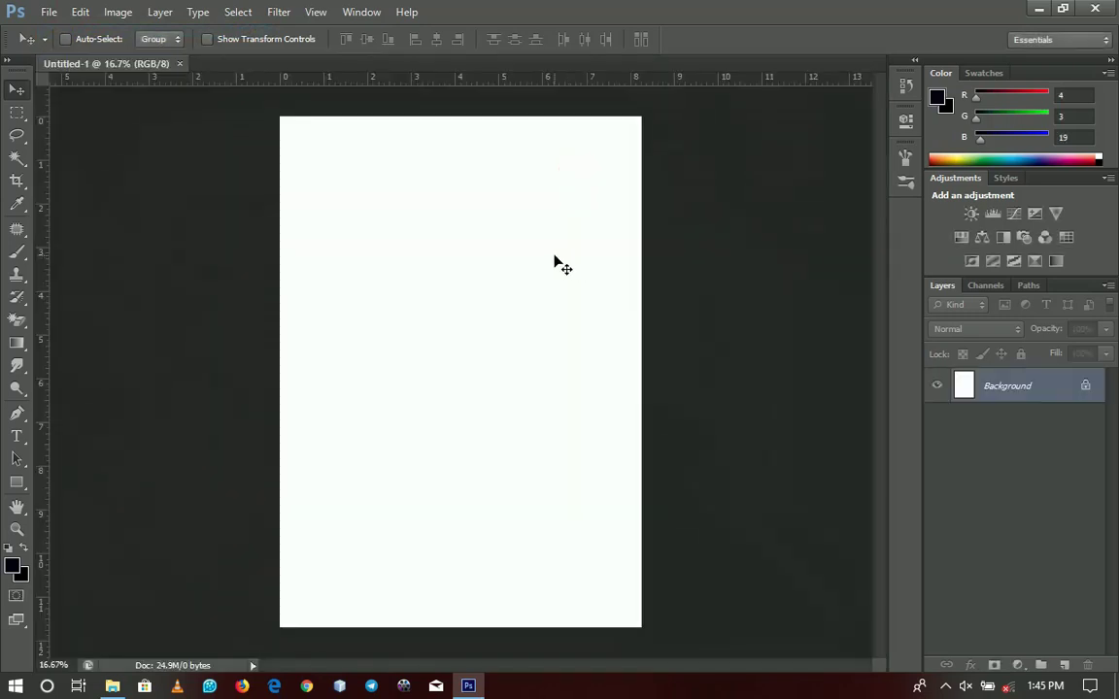
# - Look at the VyBJQnF image in the Vals day folder, then return to the blank poster
pyautogui.click(111, 686)
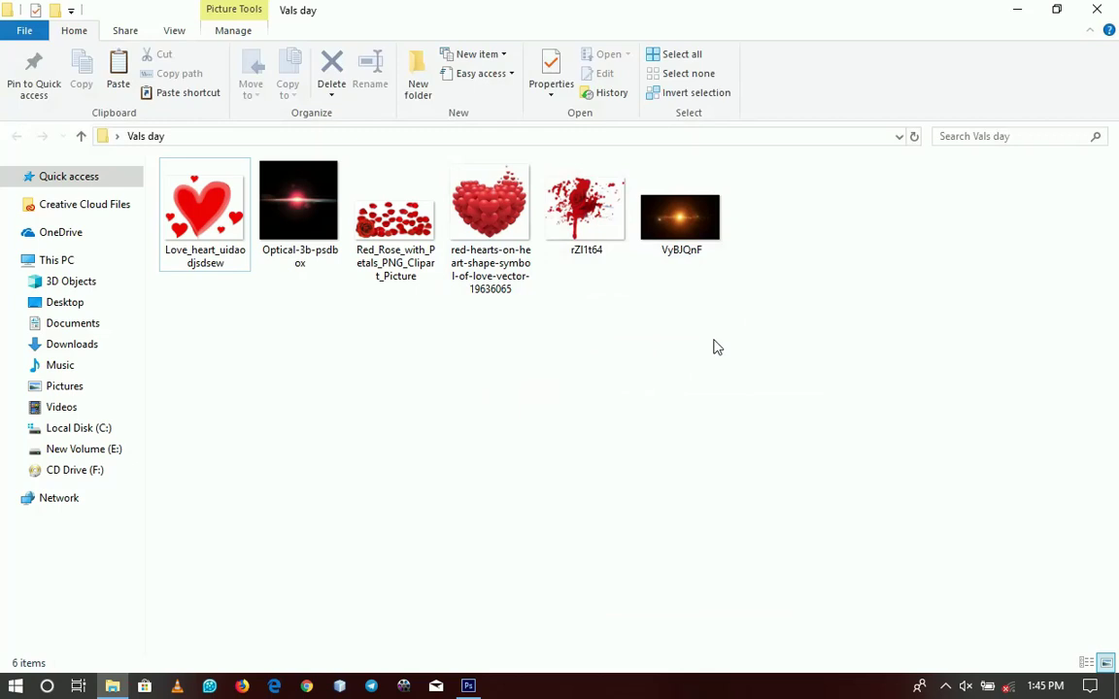
pyautogui.click(680, 216)
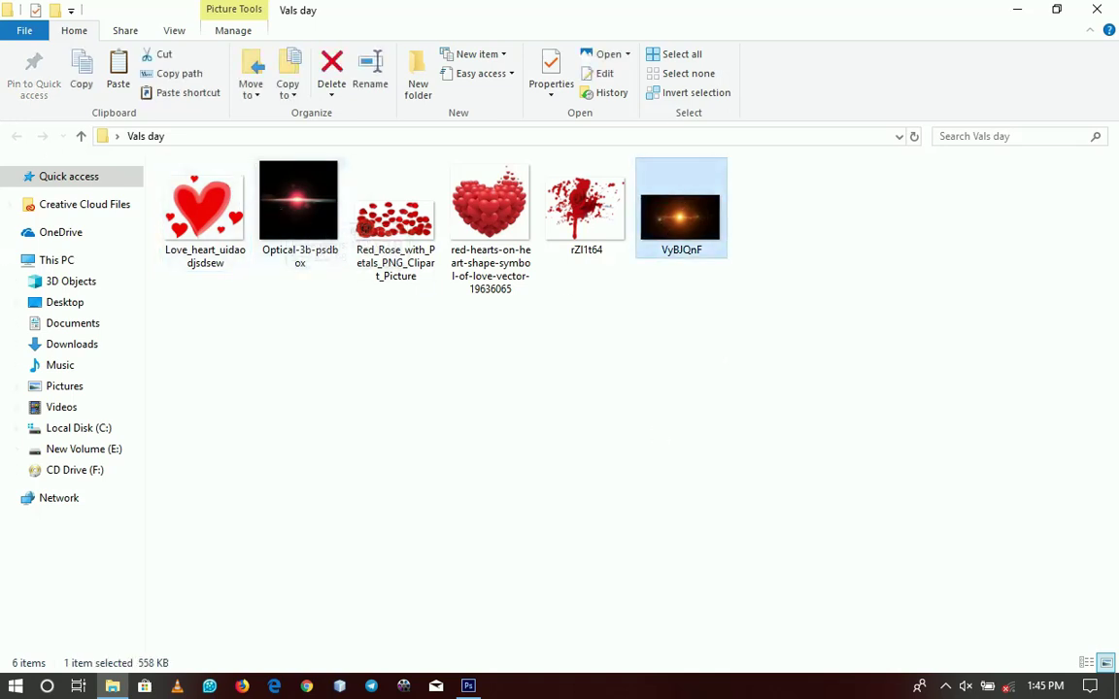
pyautogui.click(468, 685)
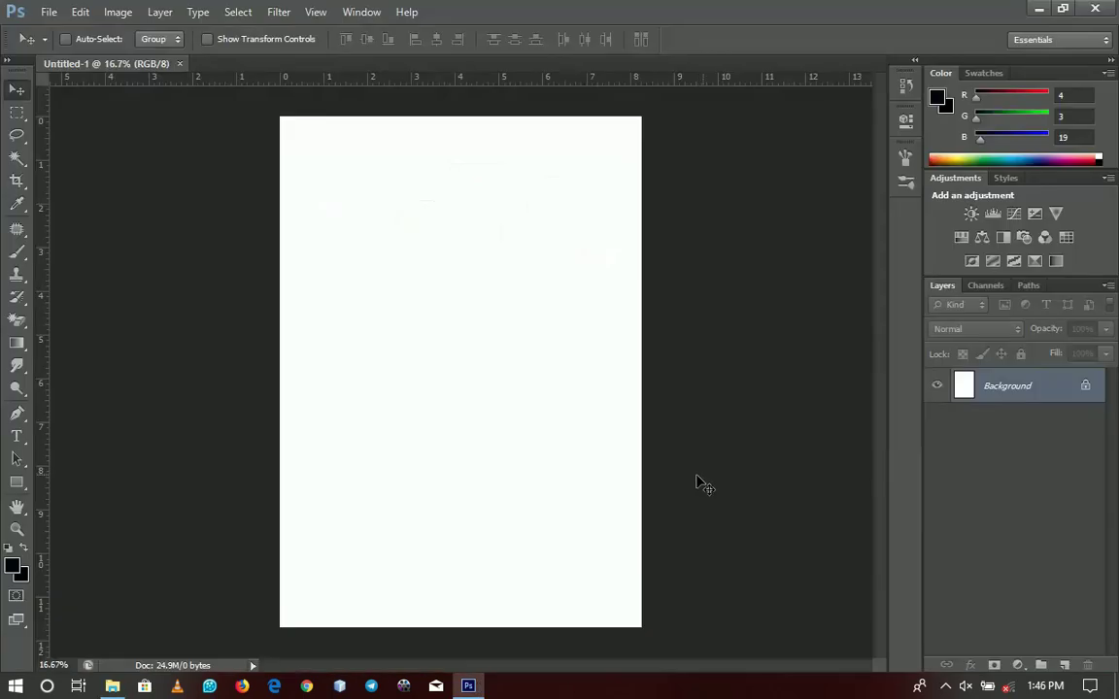
# - Add a Gradient fill layer based on the red-to-white preset
pyautogui.click(1017, 666)
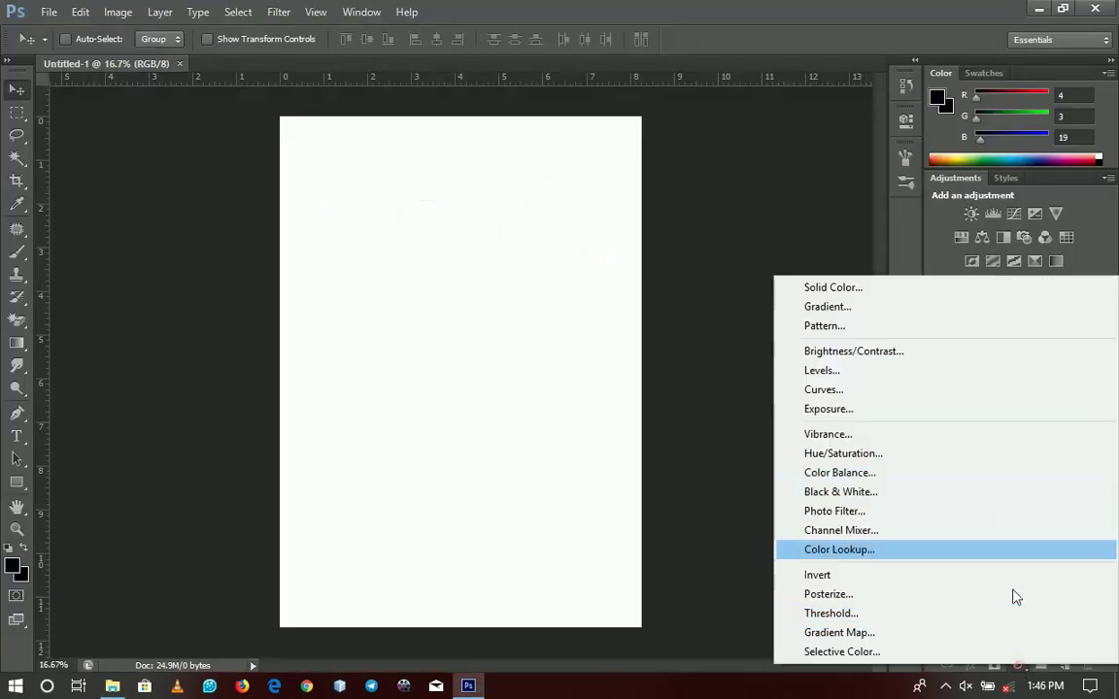
pyautogui.click(923, 317)
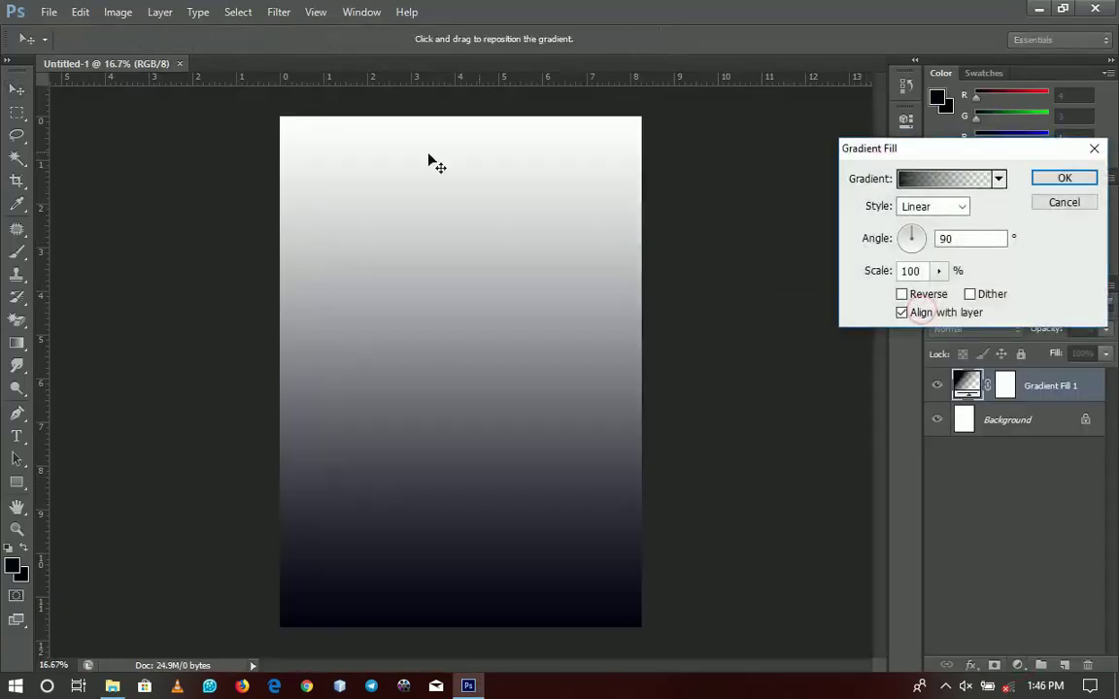
pyautogui.click(932, 178)
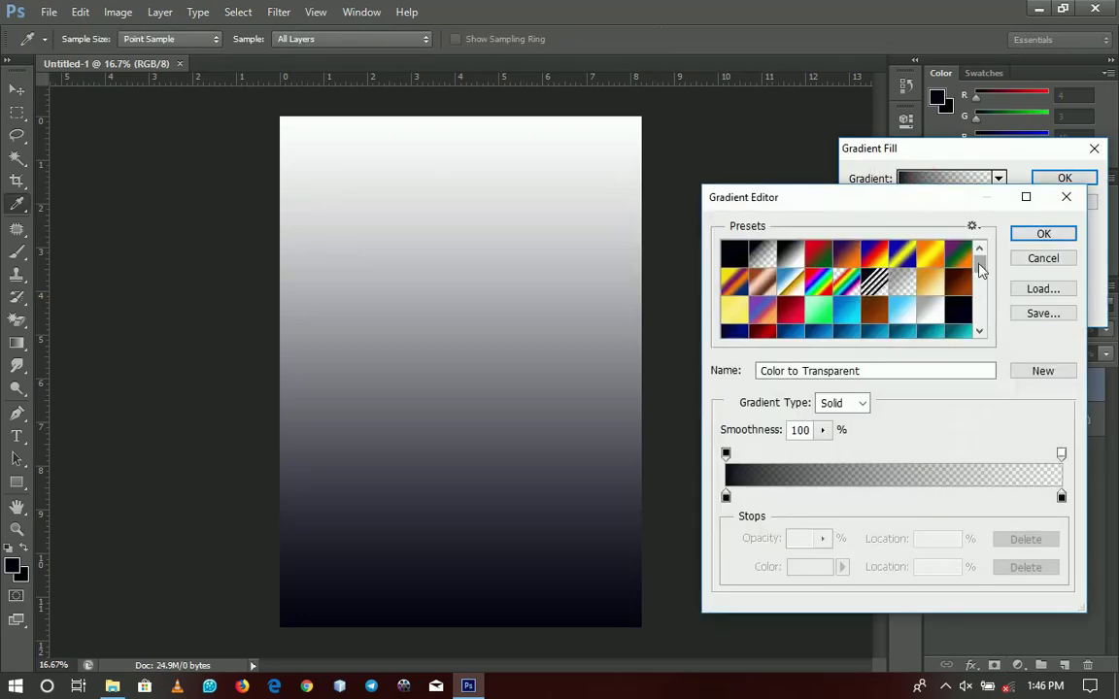
pyautogui.moveTo(980, 265); pyautogui.dragTo(980, 362)
pyautogui.click(762, 322)
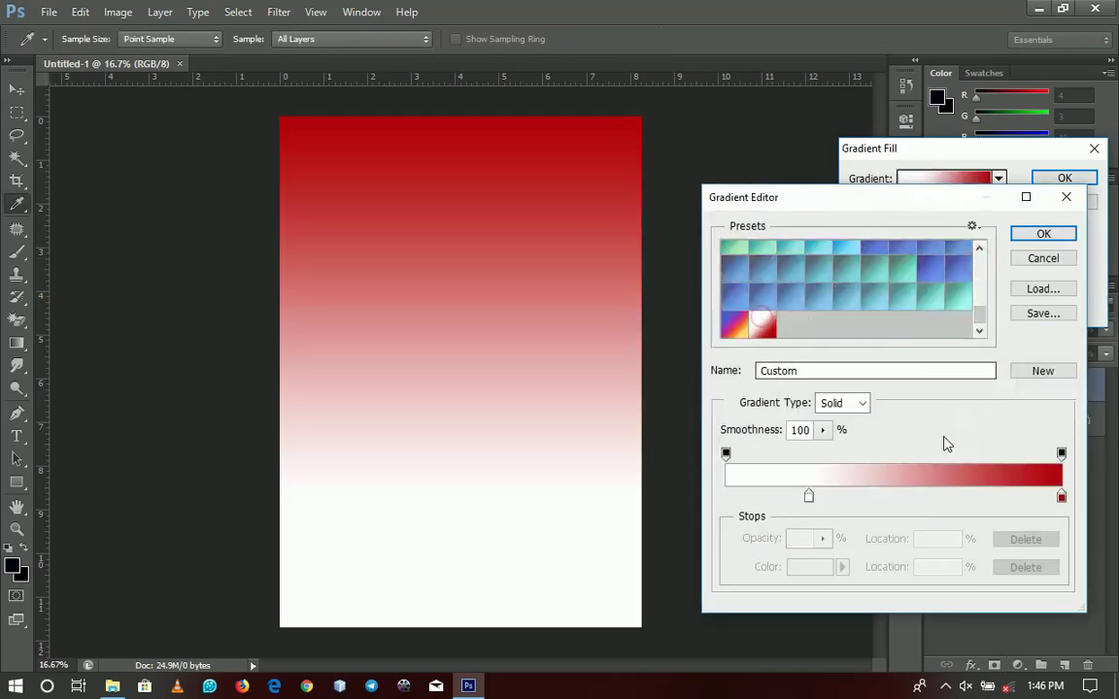
# - Set the red stop colour, reverse the gradient, scale it to 70% and apply it
pyautogui.doubleClick(1060, 497)
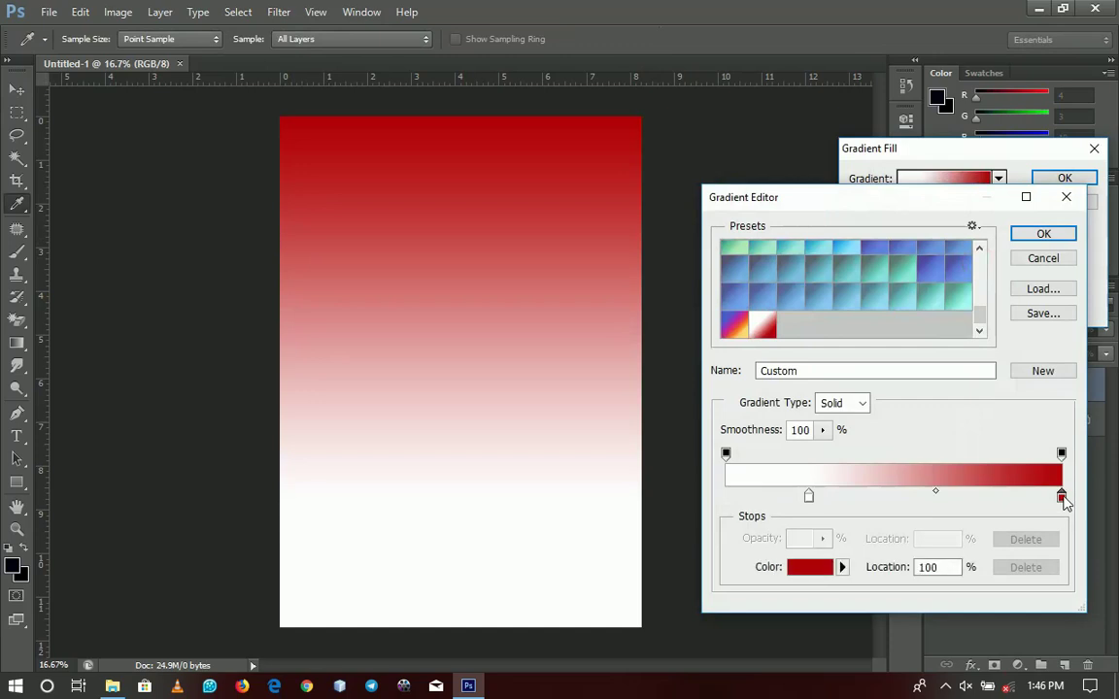
pyautogui.moveTo(965, 420); pyautogui.dragTo(893, 285)
pyautogui.click(941, 550)
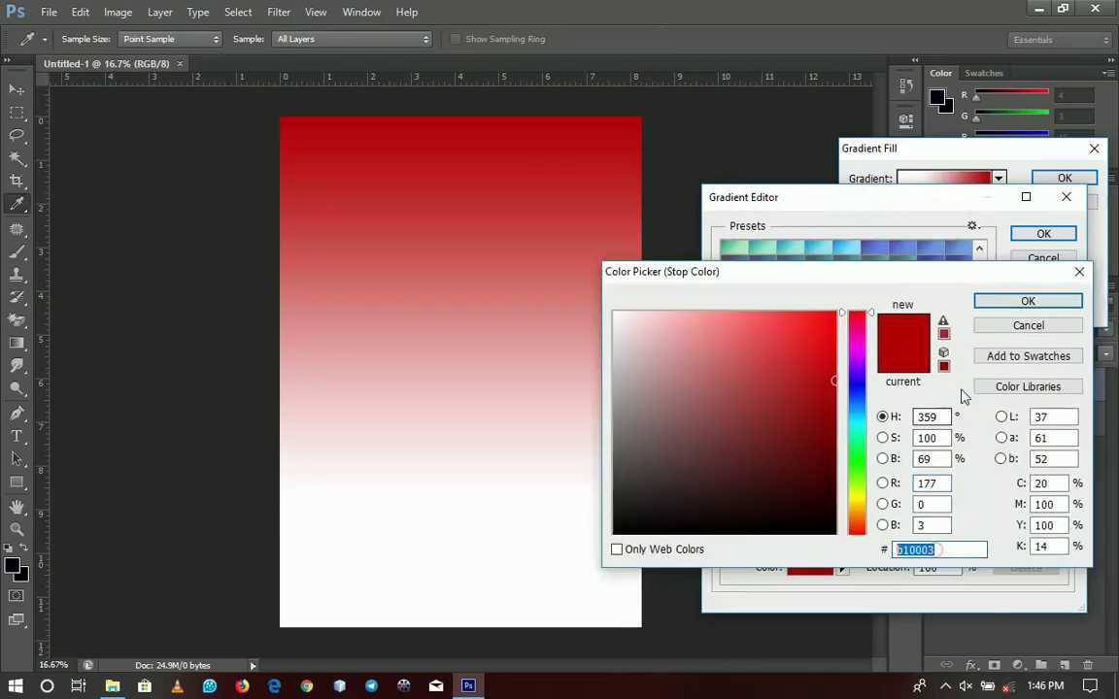
pyautogui.click(1027, 301)
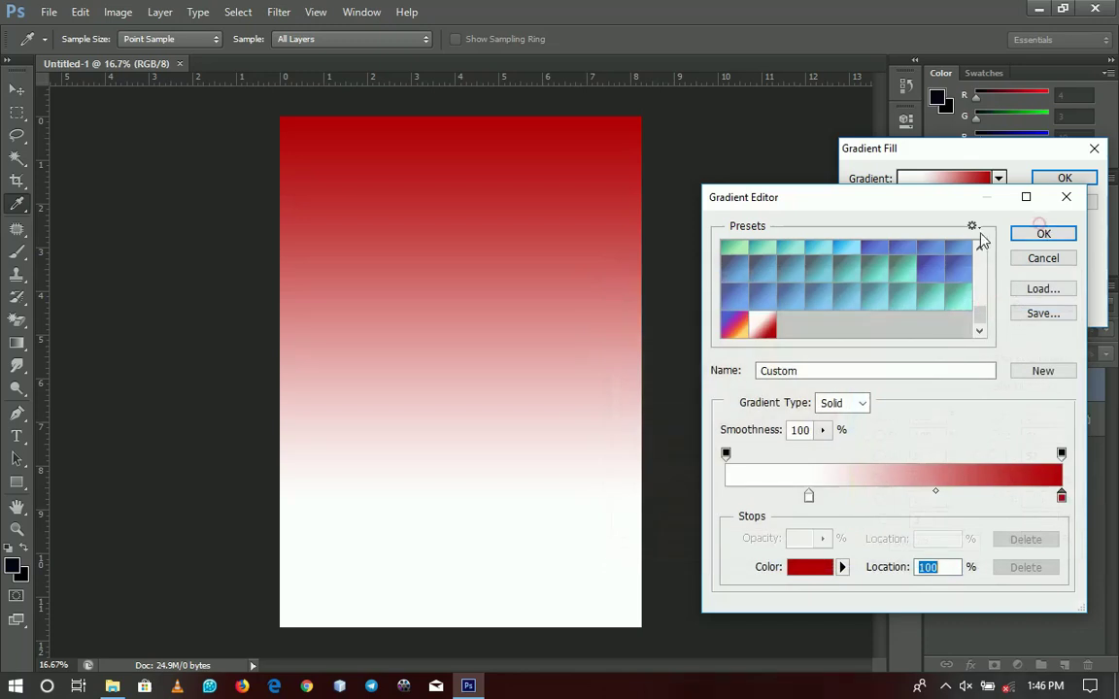
pyautogui.click(1058, 233)
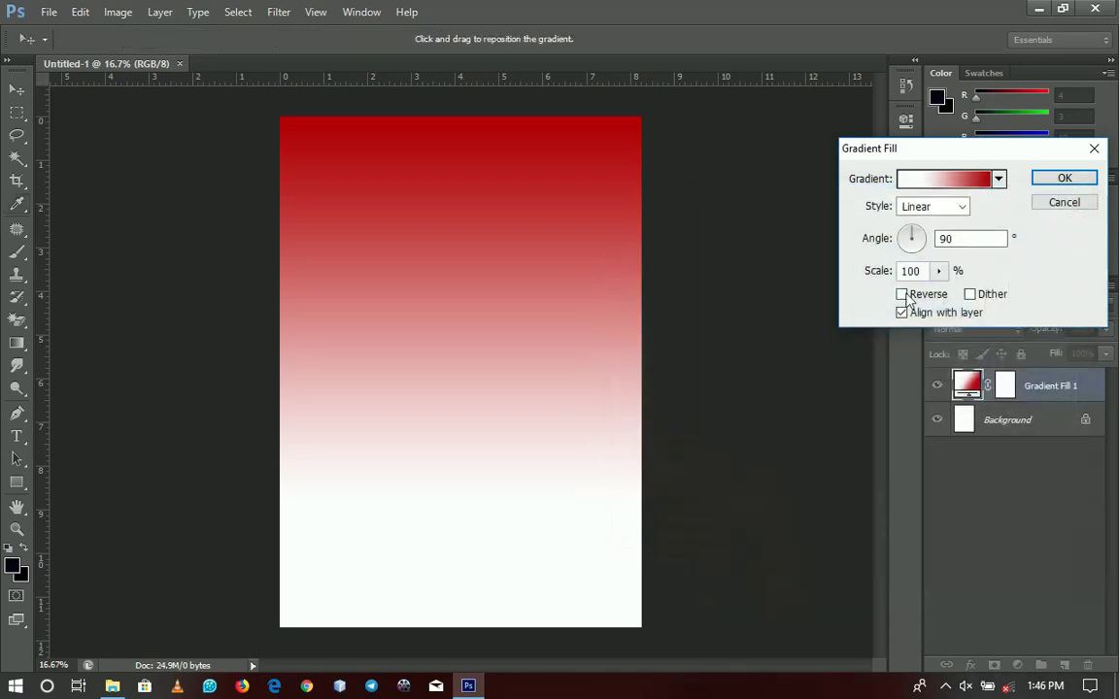
pyautogui.click(902, 294)
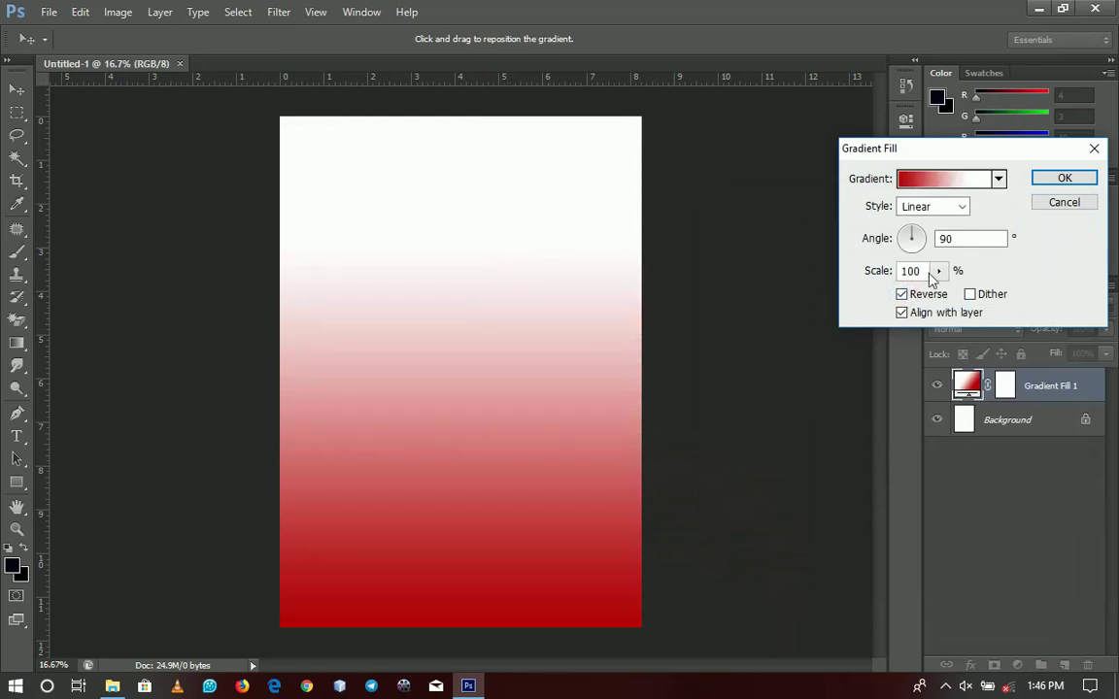
pyautogui.moveTo(938, 270); pyautogui.dragTo(937, 300)
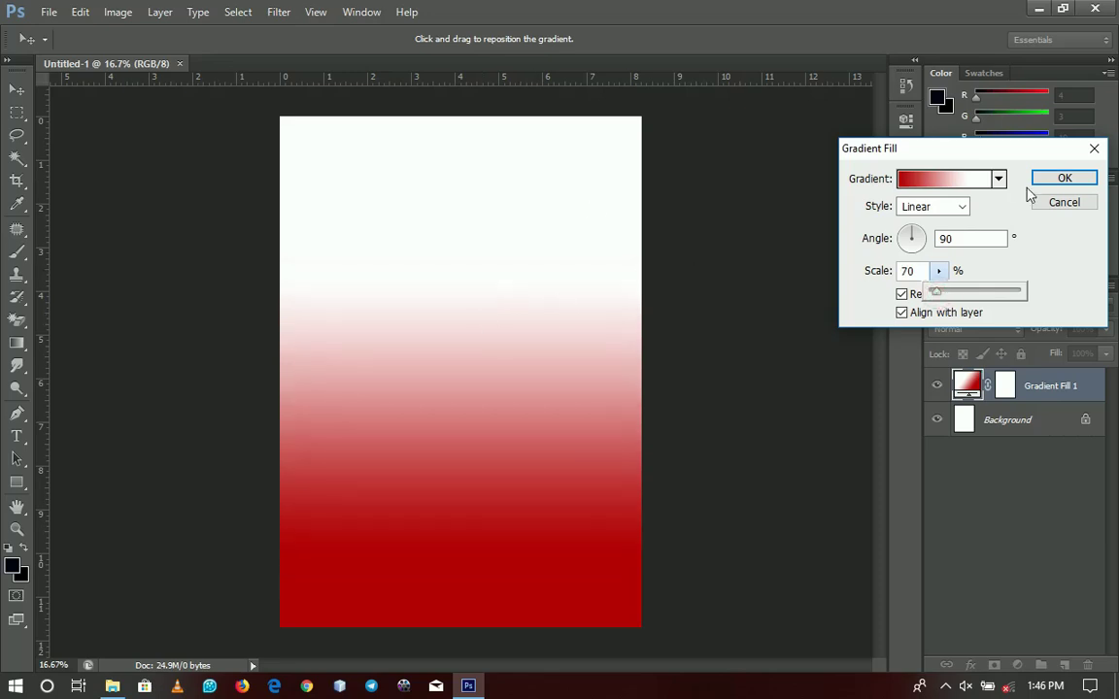
pyautogui.click(1064, 179)
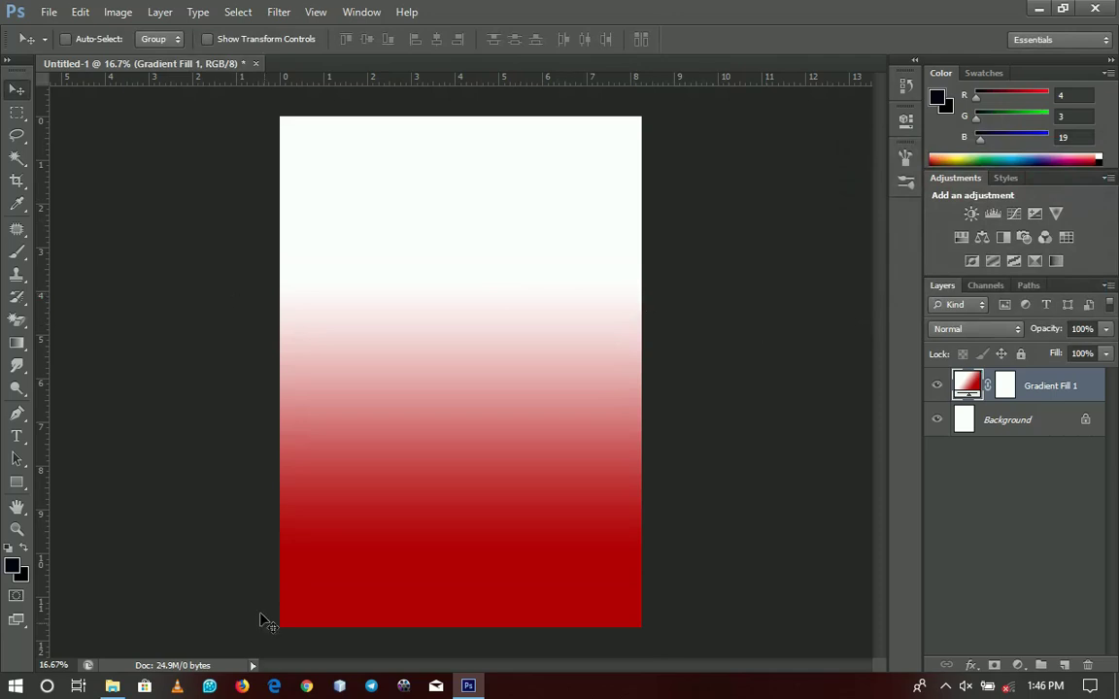
# - Open the Love_heart image in Photoshop and Magic Erase its white background
pyautogui.click(112, 686)
pyautogui.click(113, 686)
pyautogui.moveTo(179, 213); pyautogui.dragTo(901, 617)
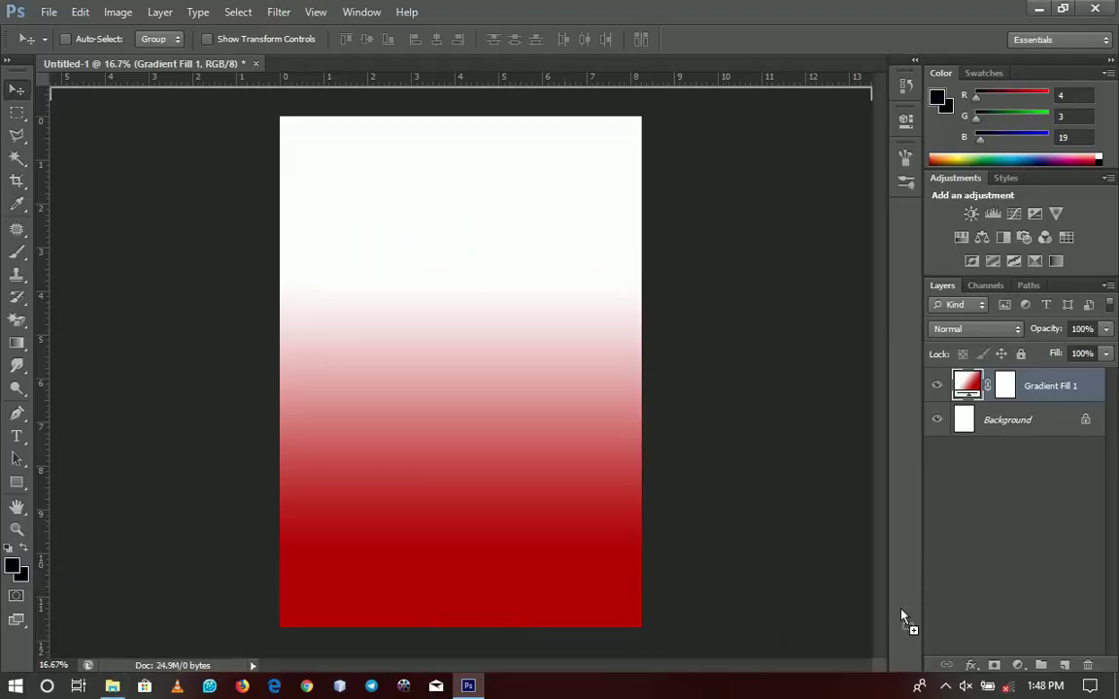
pyautogui.moveTo(952, 588); pyautogui.dragTo(949, 591)
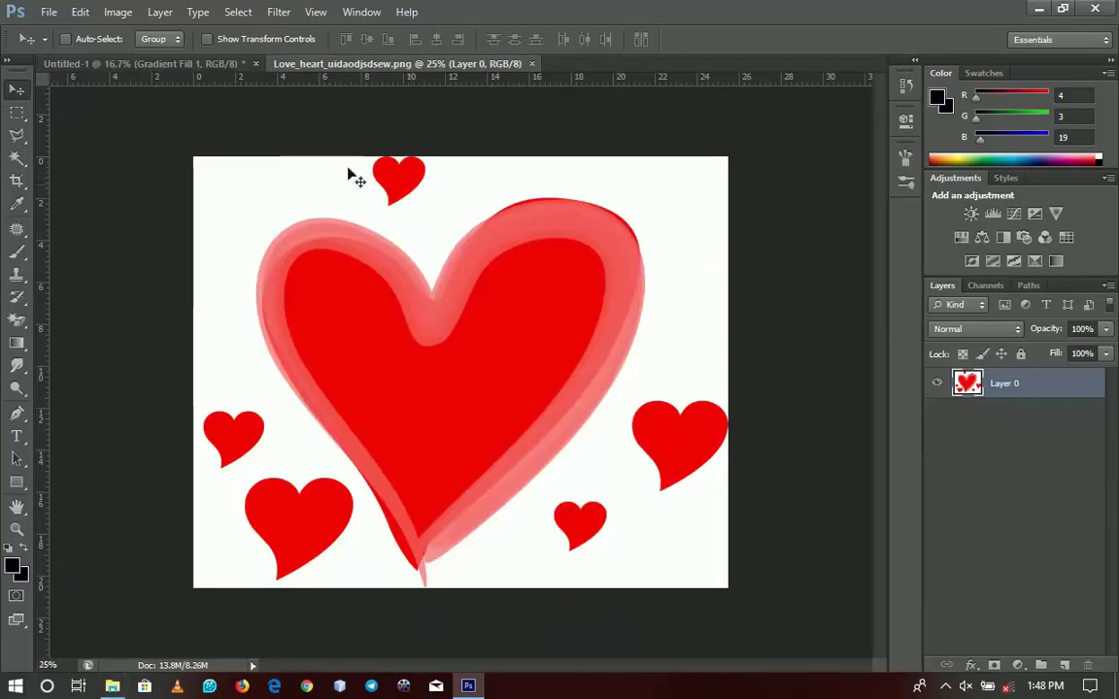
pyautogui.press('e')
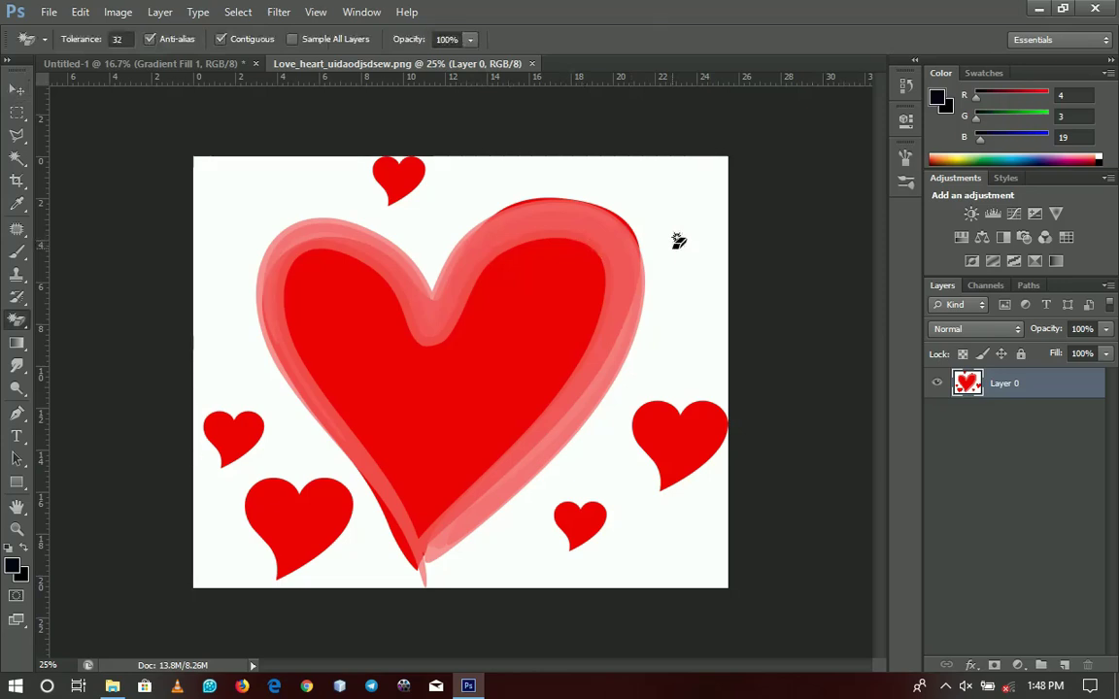
pyautogui.click(671, 245)
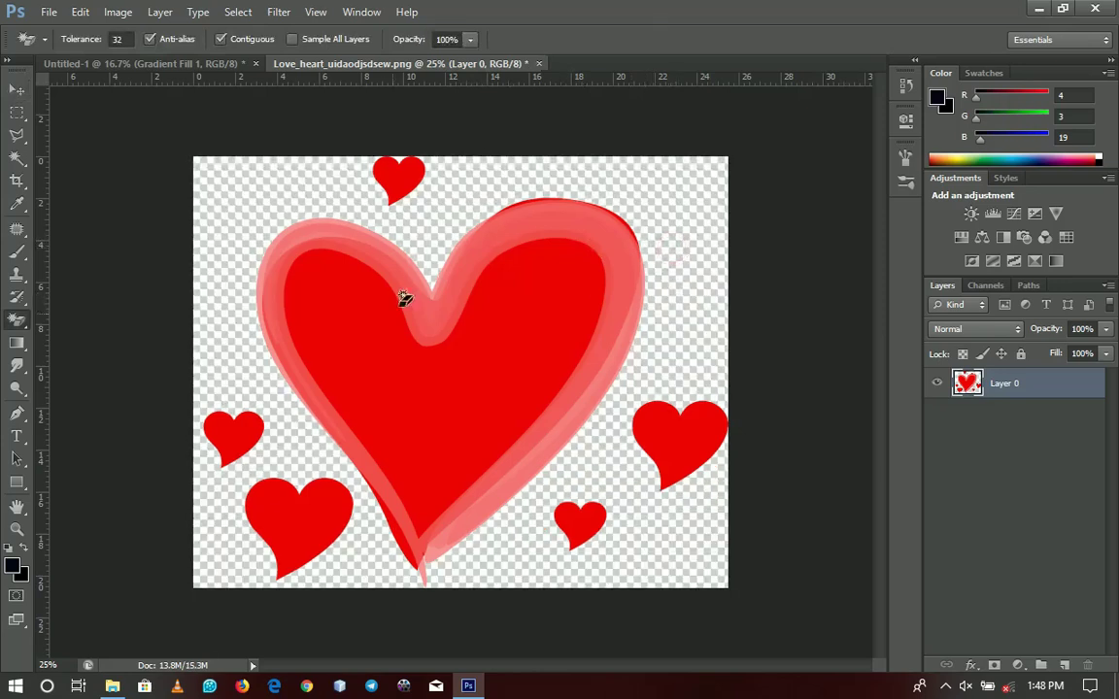
# - Outline the two left hearts with the Polygonal Lasso and copy them to a new layer
pyautogui.click(15, 139)
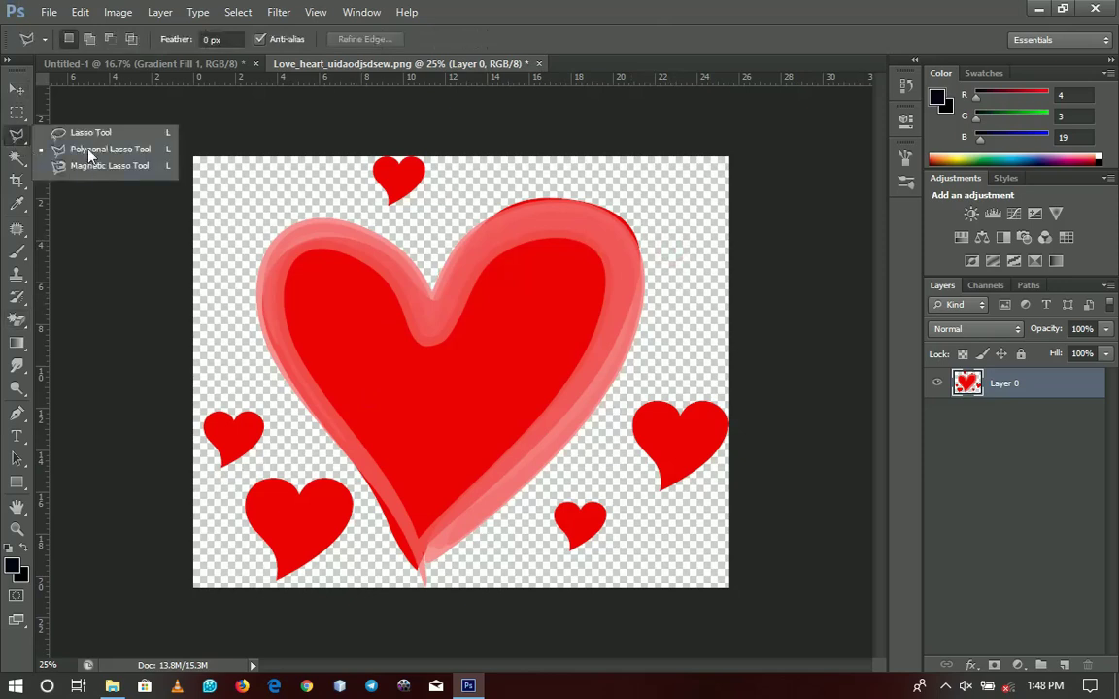
pyautogui.click(337, 600)
pyautogui.click(368, 522)
pyautogui.click(356, 476)
pyautogui.click(307, 430)
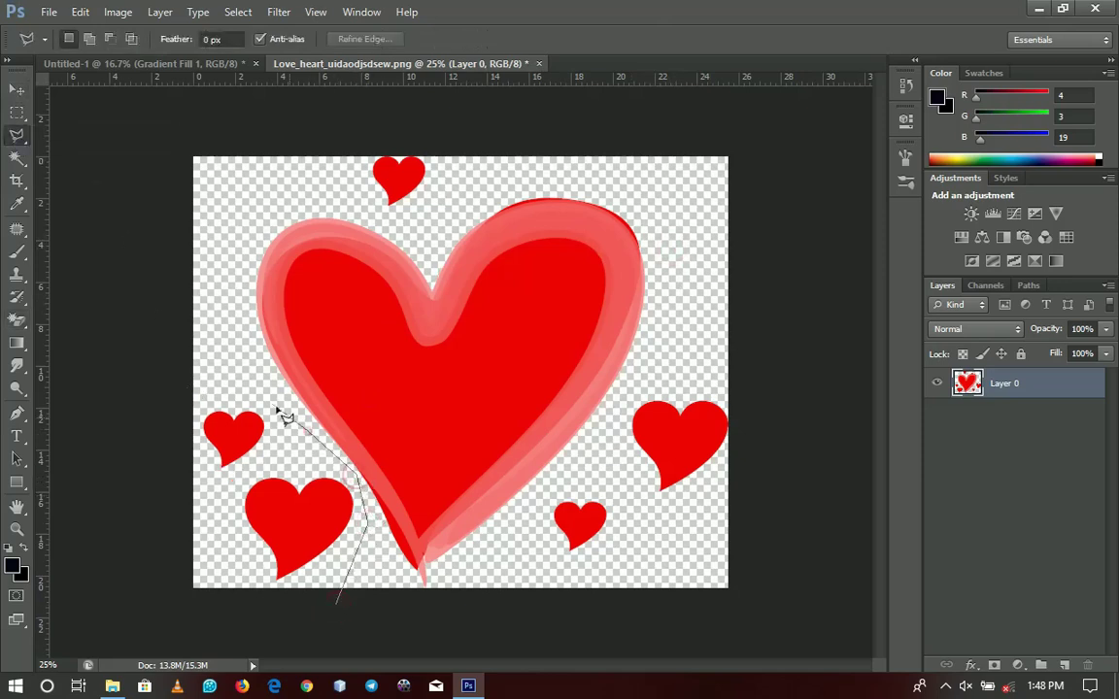
pyautogui.click(218, 371)
pyautogui.click(178, 417)
pyautogui.click(156, 582)
pyautogui.click(209, 631)
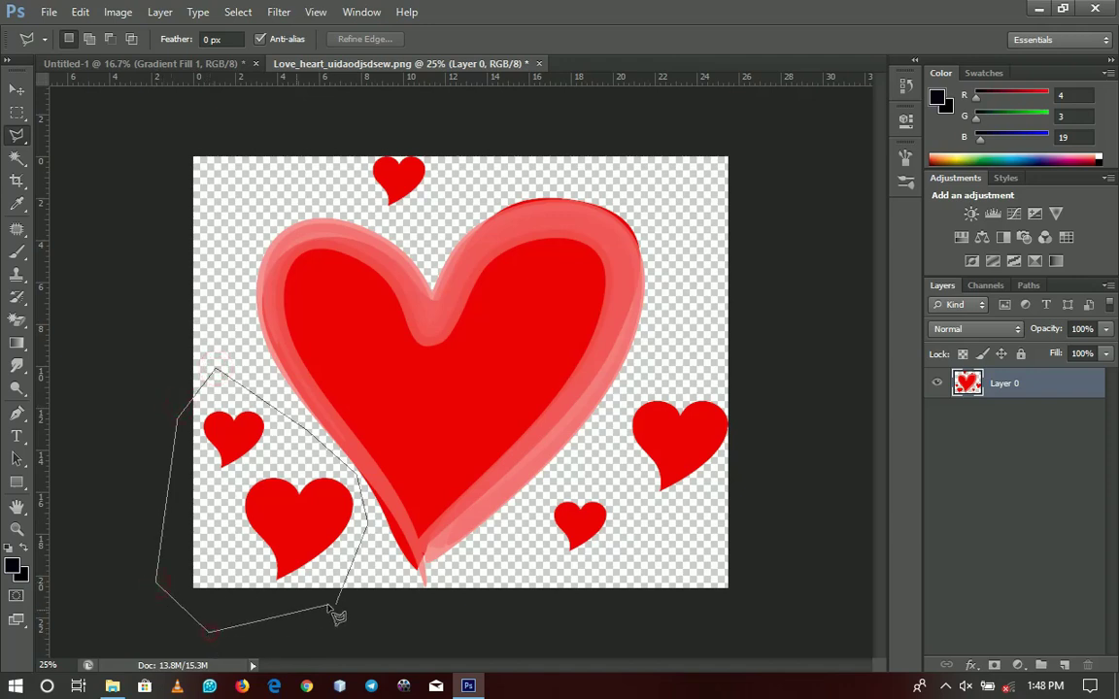
pyautogui.click(340, 606)
pyautogui.hotkey('ctrl', 'shift', 'alt', 'n')
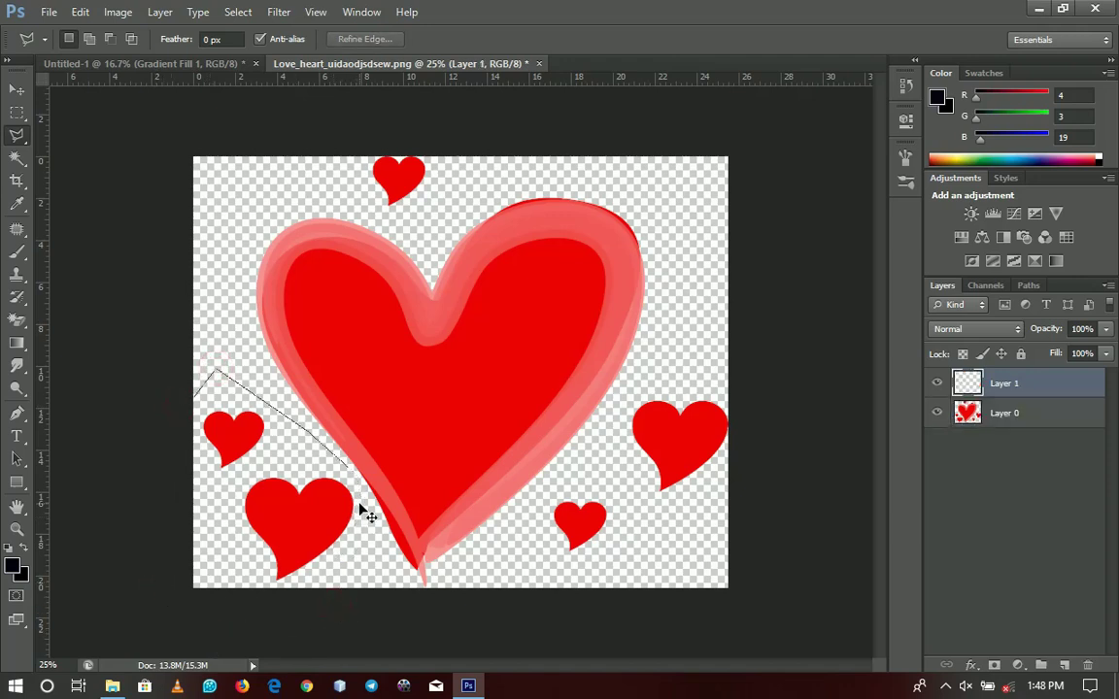
# - Move the hearts layer into the poster as Layer 1 near the right edge
pyautogui.press('v')
pyautogui.moveTo(215, 65); pyautogui.dragTo(719, 255)
pyautogui.click(677, 294)
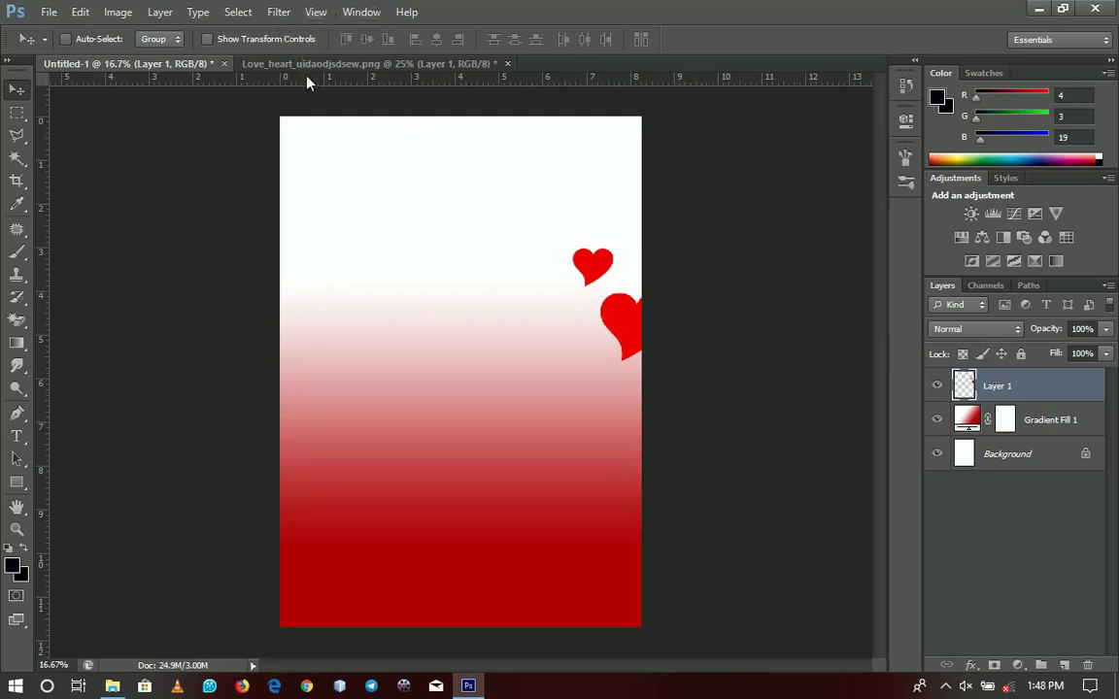
# - Soften the small hearts with a Gaussian Blur of roughly 30 pixels
pyautogui.click(284, 12)
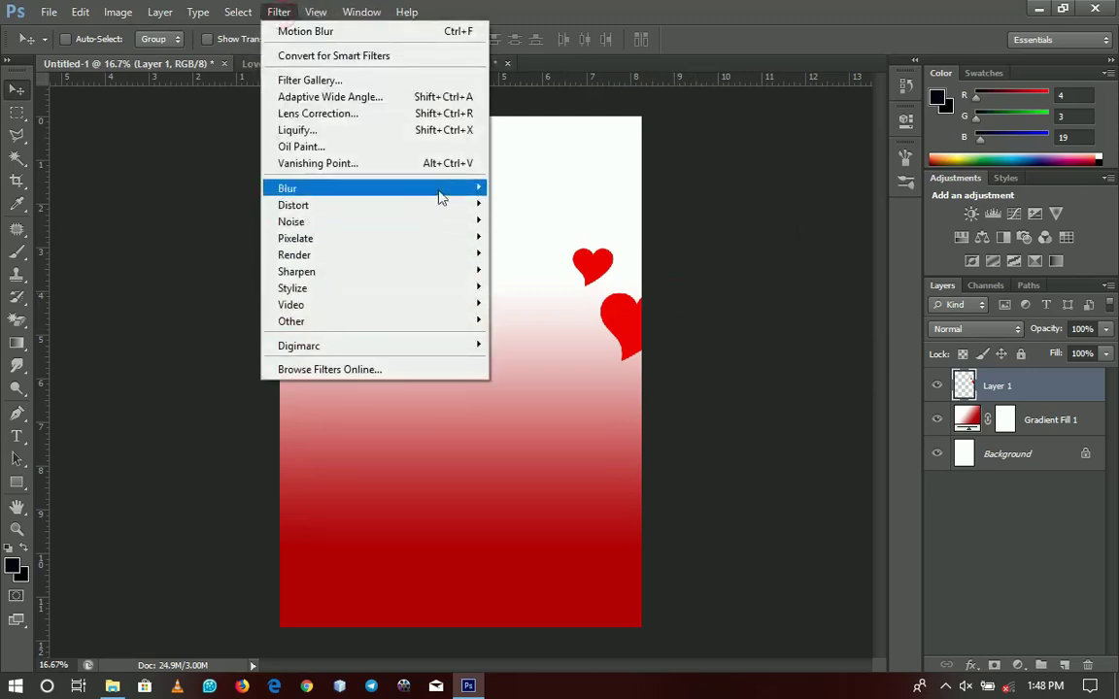
pyautogui.moveTo(472, 196)
pyautogui.click(567, 311)
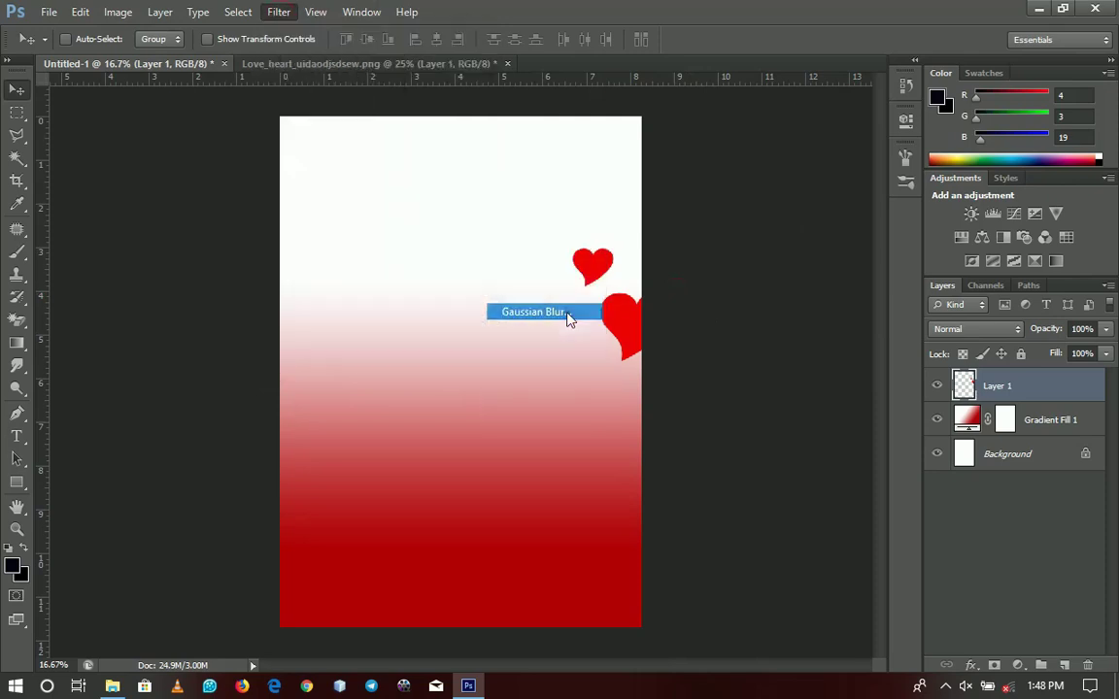
pyautogui.moveTo(901, 380); pyautogui.dragTo(915, 379)
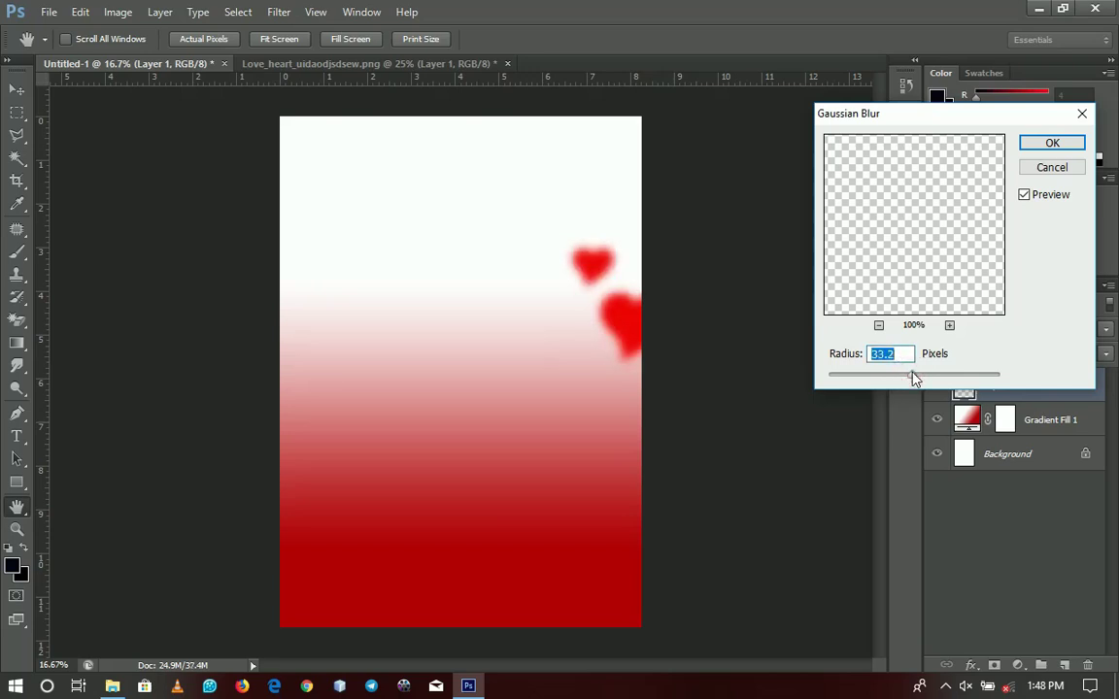
pyautogui.click(1032, 145)
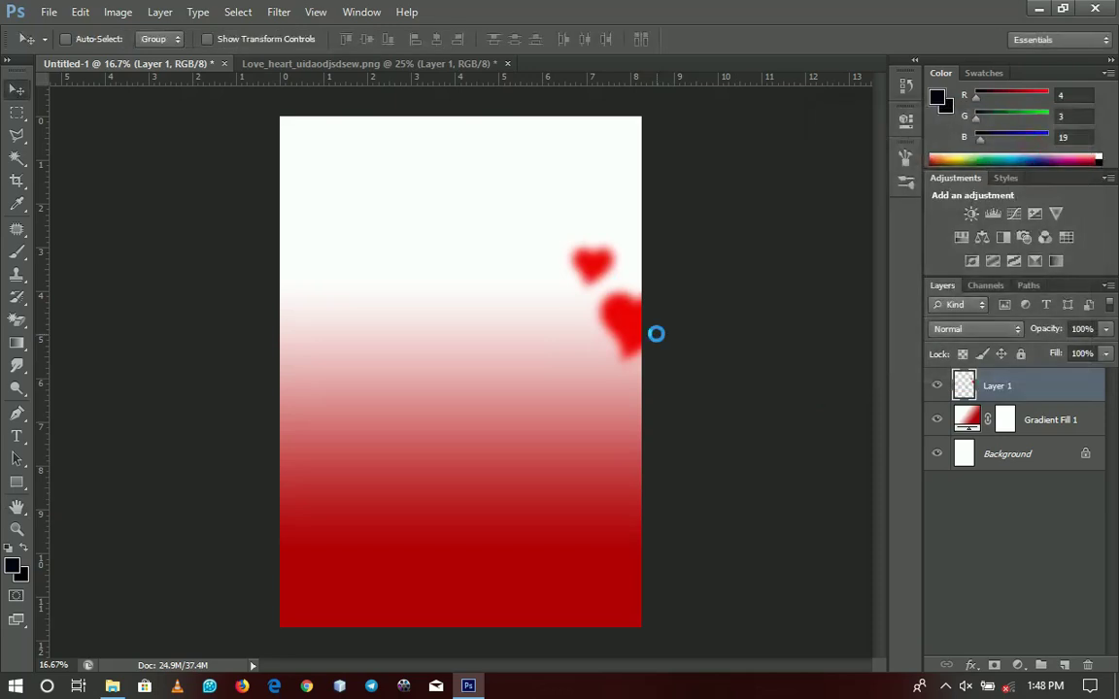
# - Duplicate the hearts at about 175% in the upper left, then bring in the rZI1t64 rose splatter
pyautogui.moveTo(656, 333); pyautogui.dragTo(339, 261)
pyautogui.hotkey('ctrl', 't')
pyautogui.moveTo(378, 164); pyautogui.dragTo(442, 132)
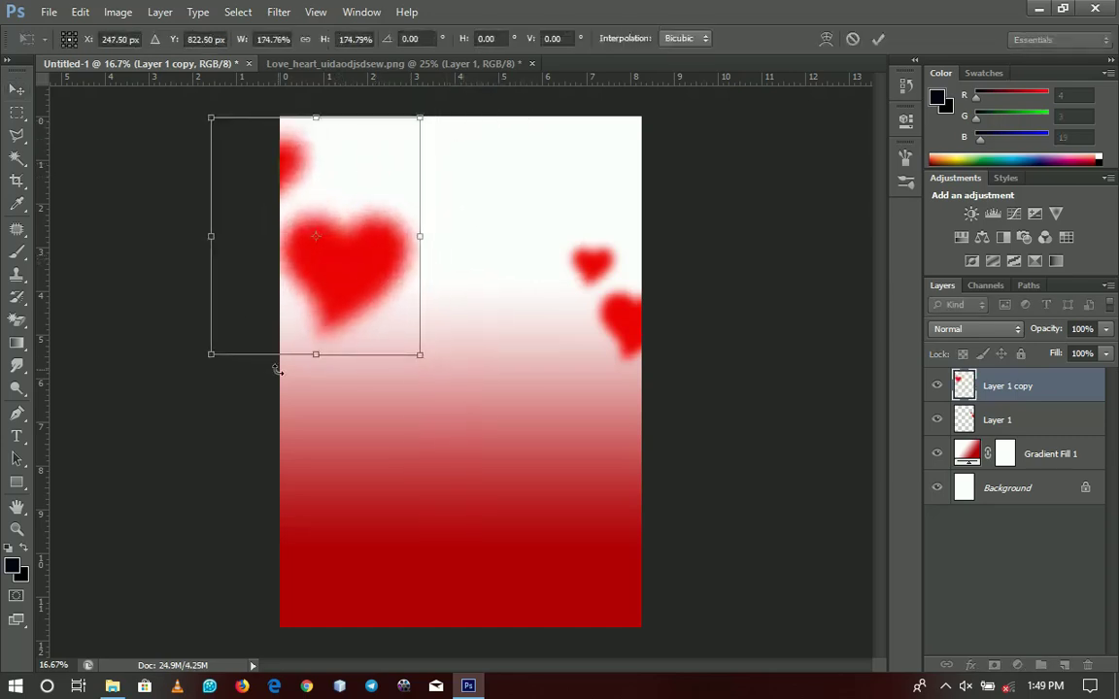
pyautogui.doubleClick(354, 327)
pyautogui.moveTo(446, 305); pyautogui.dragTo(388, 260)
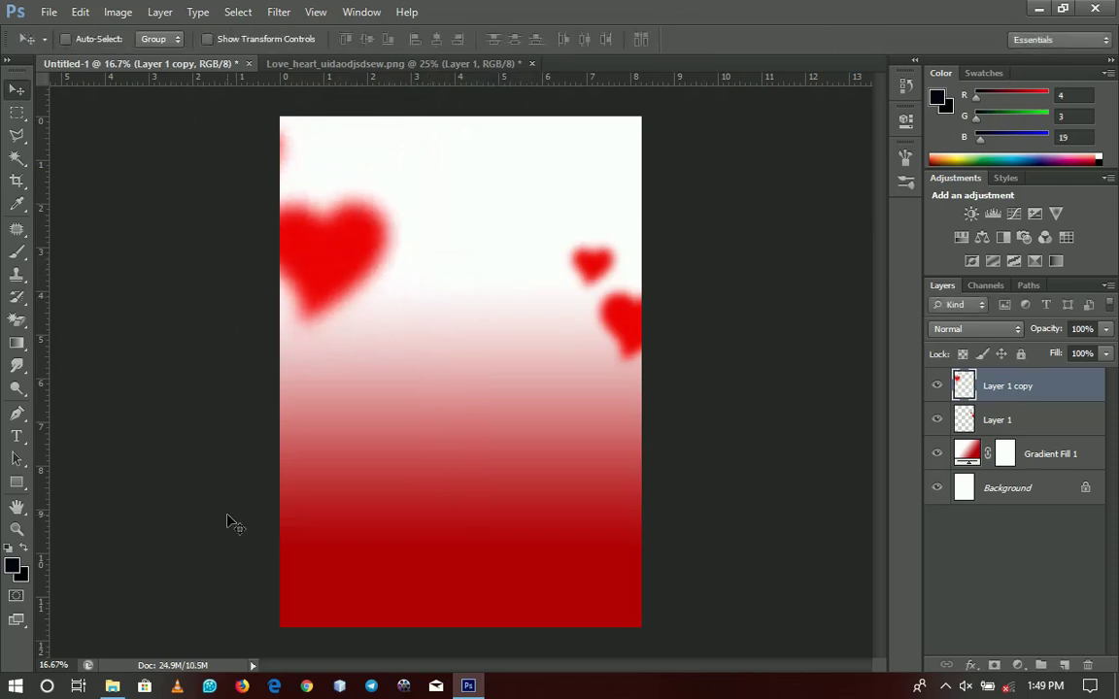
pyautogui.click(112, 686)
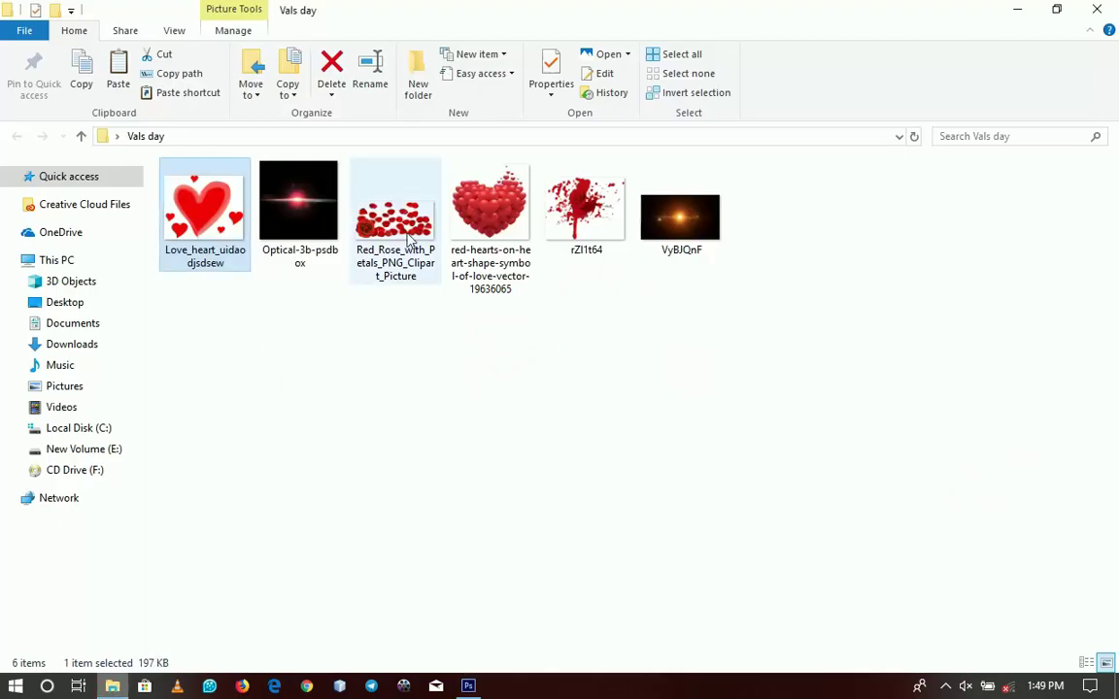
pyautogui.moveTo(586, 242); pyautogui.dragTo(552, 365)
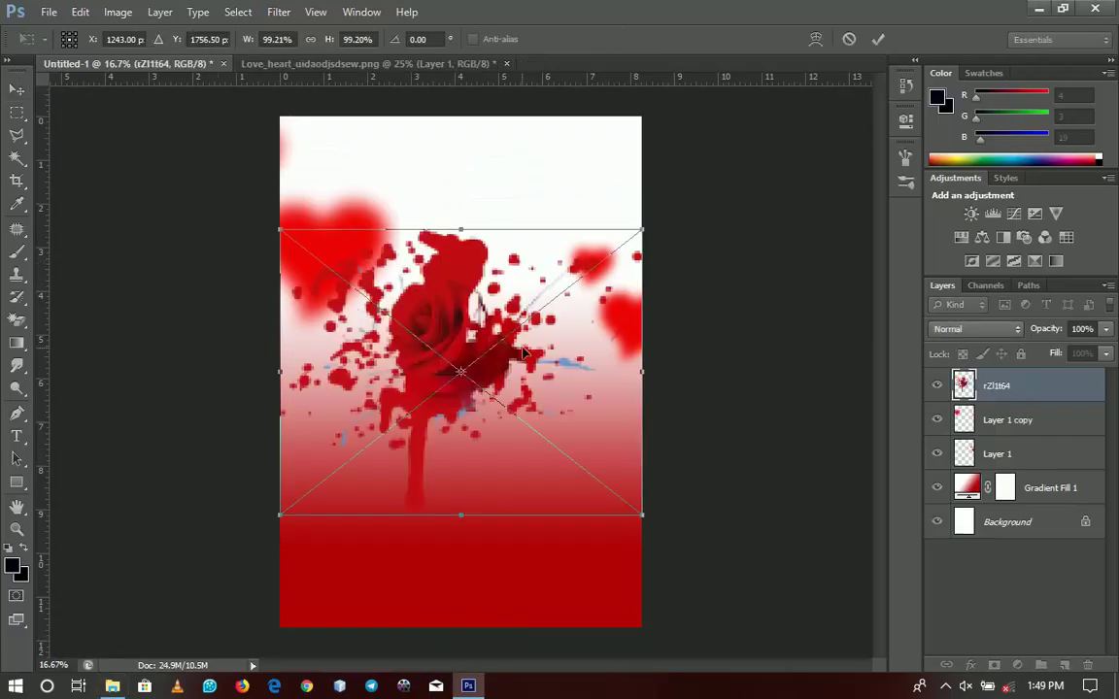
# - Place and rasterize the rZI1t64 layer, then shrink it to about 81% at the top centre
pyautogui.press('Return')
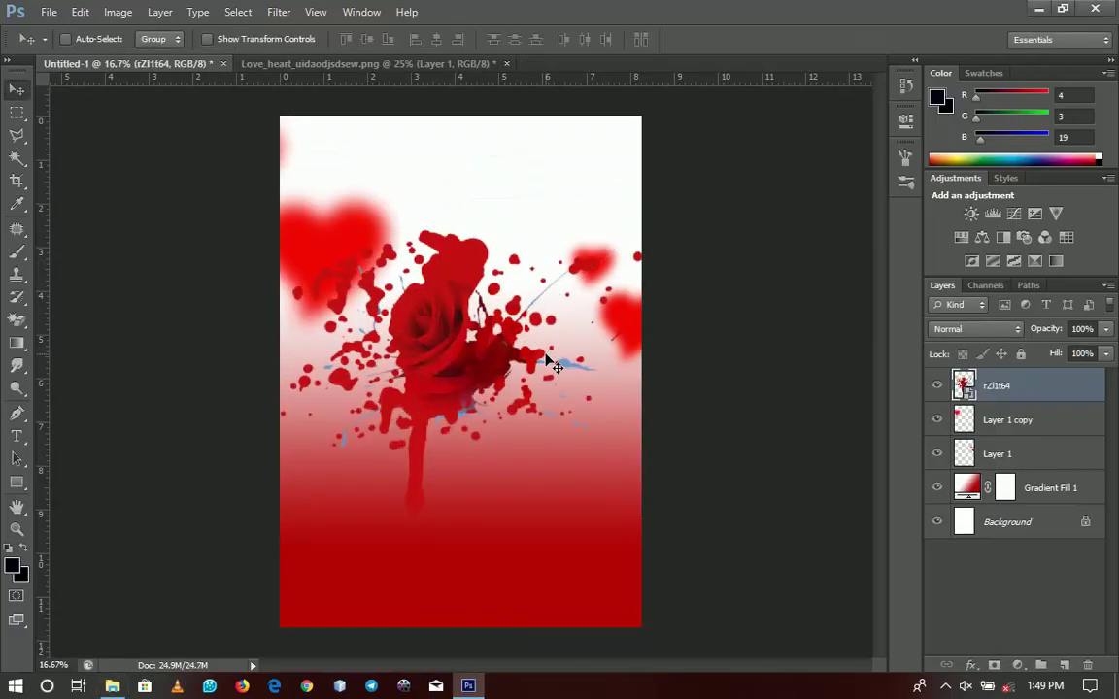
pyautogui.rightClick(1042, 391)
pyautogui.click(886, 243)
pyautogui.moveTo(511, 386); pyautogui.dragTo(539, 291)
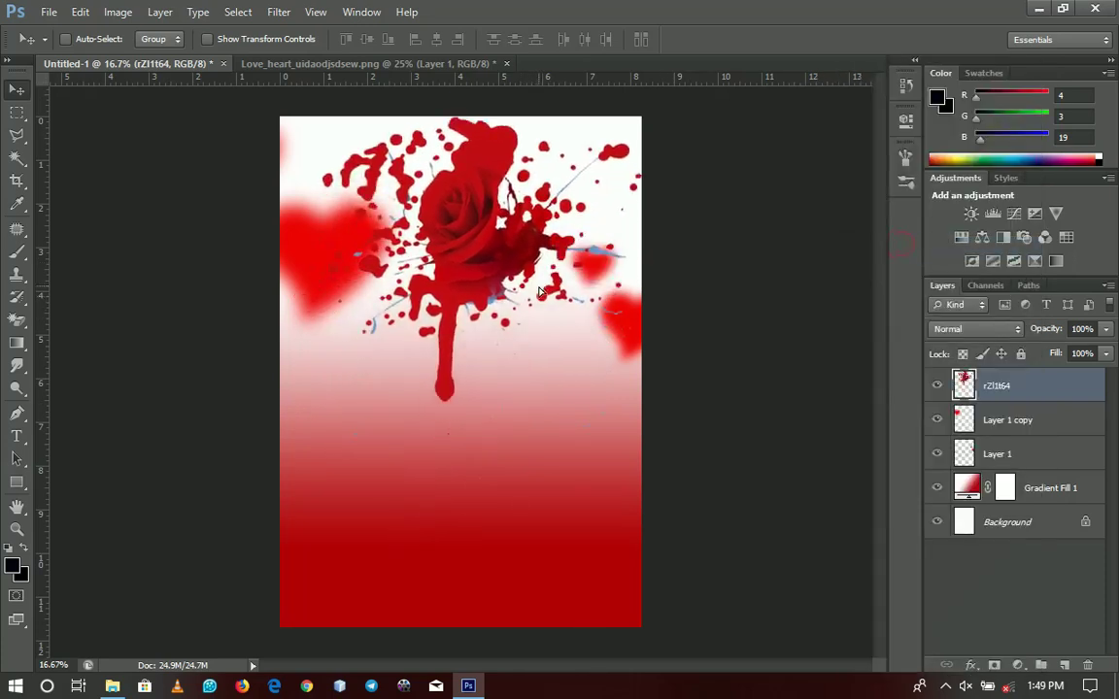
pyautogui.hotkey('ctrl', 't')
pyautogui.moveTo(669, 399); pyautogui.dragTo(638, 374)
pyautogui.doubleClick(585, 337)
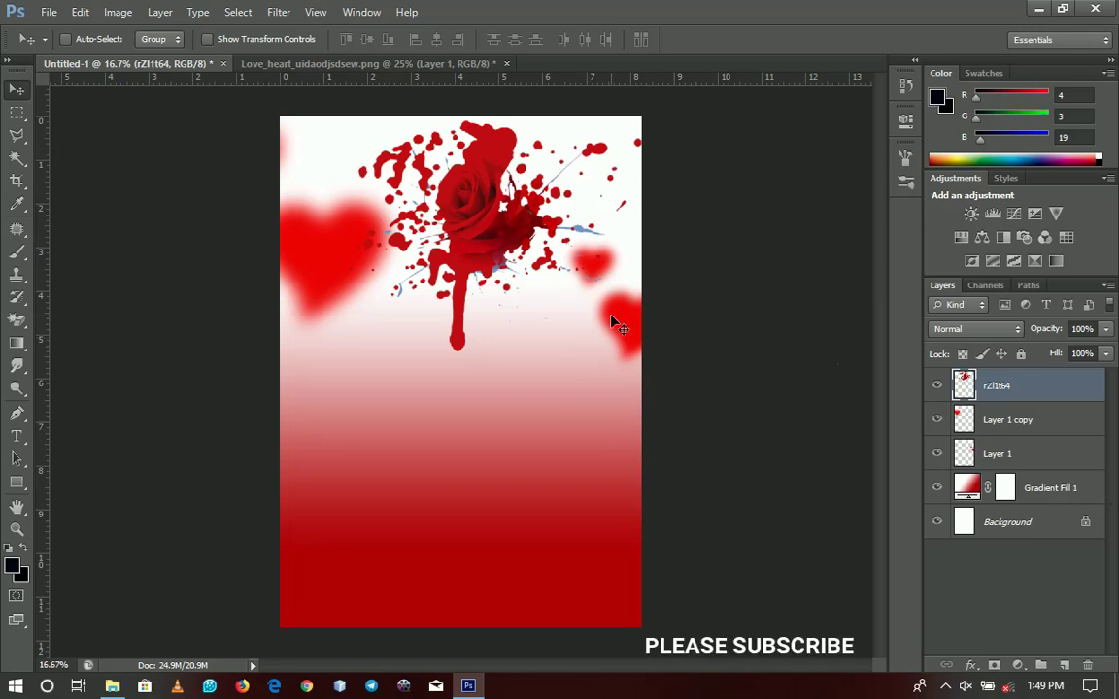
# - Blur the rose splatter with a 31.9-pixel Gaussian Blur, then open the red hearts image in Photoshop
pyautogui.click(278, 11)
pyautogui.moveTo(345, 191)
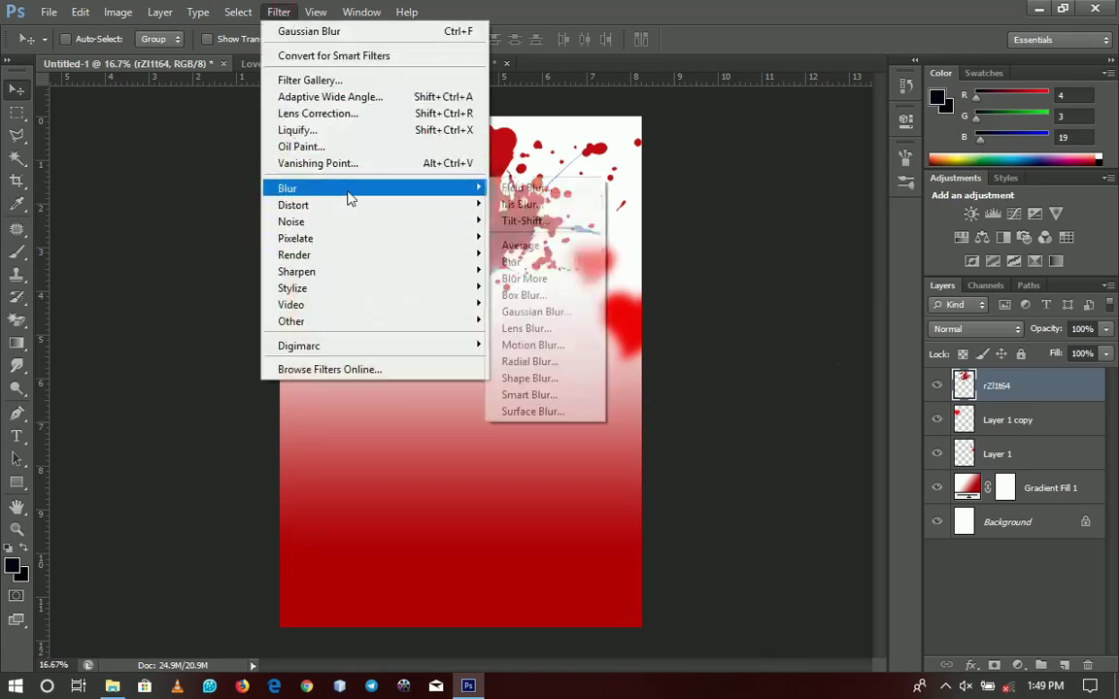
pyautogui.click(549, 311)
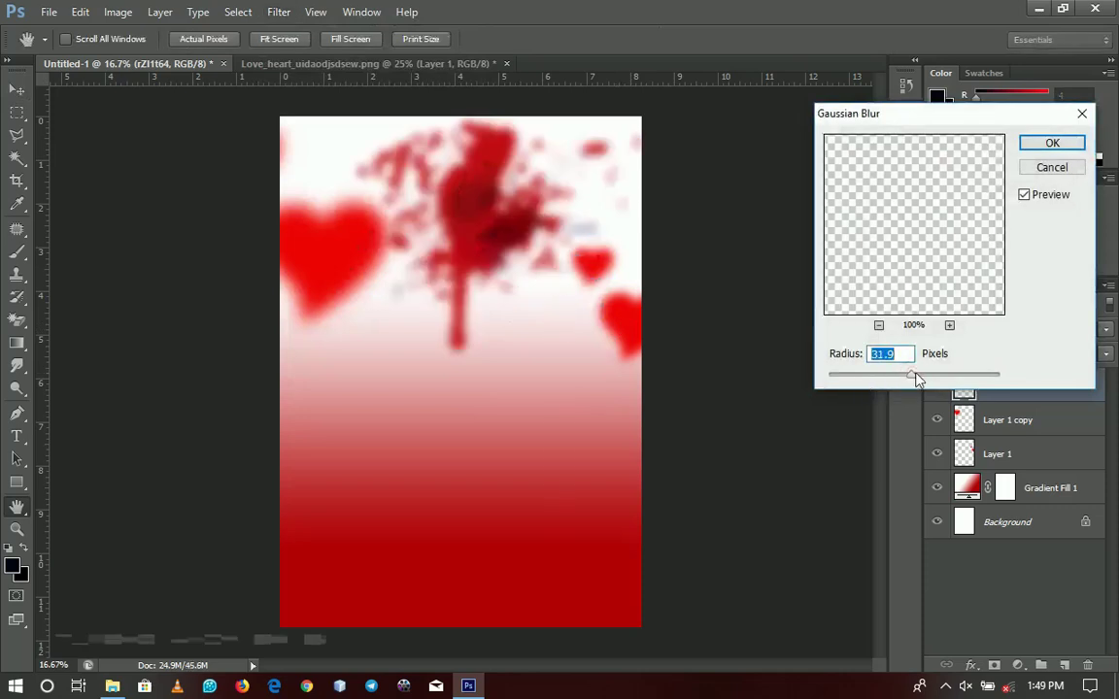
pyautogui.click(1039, 145)
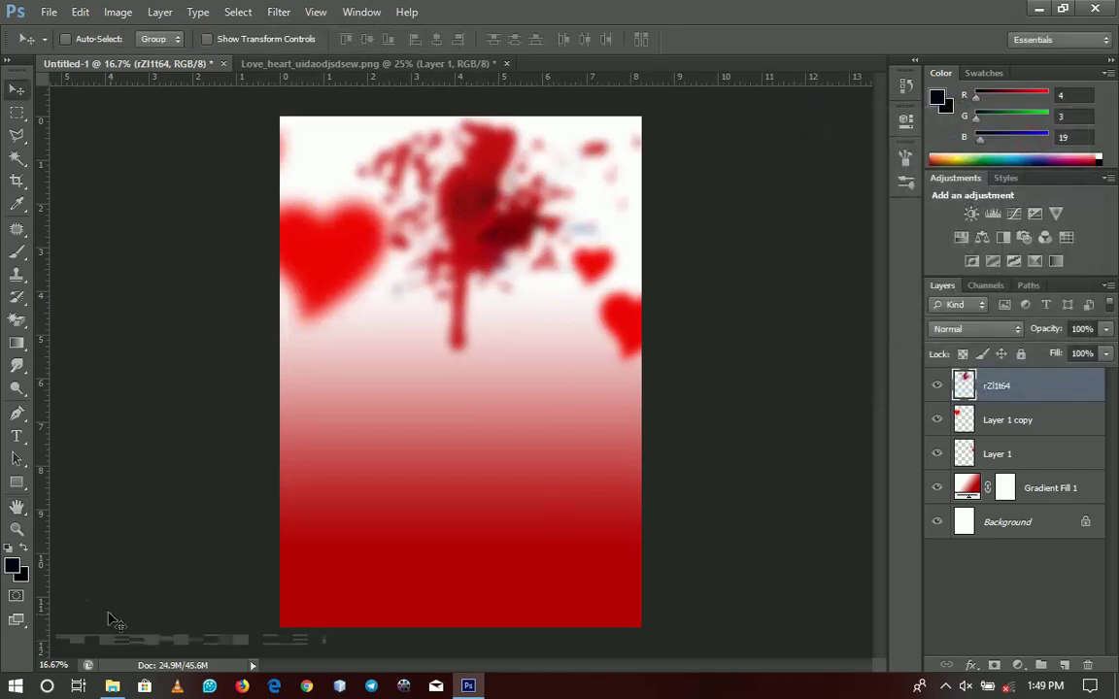
pyautogui.click(112, 685)
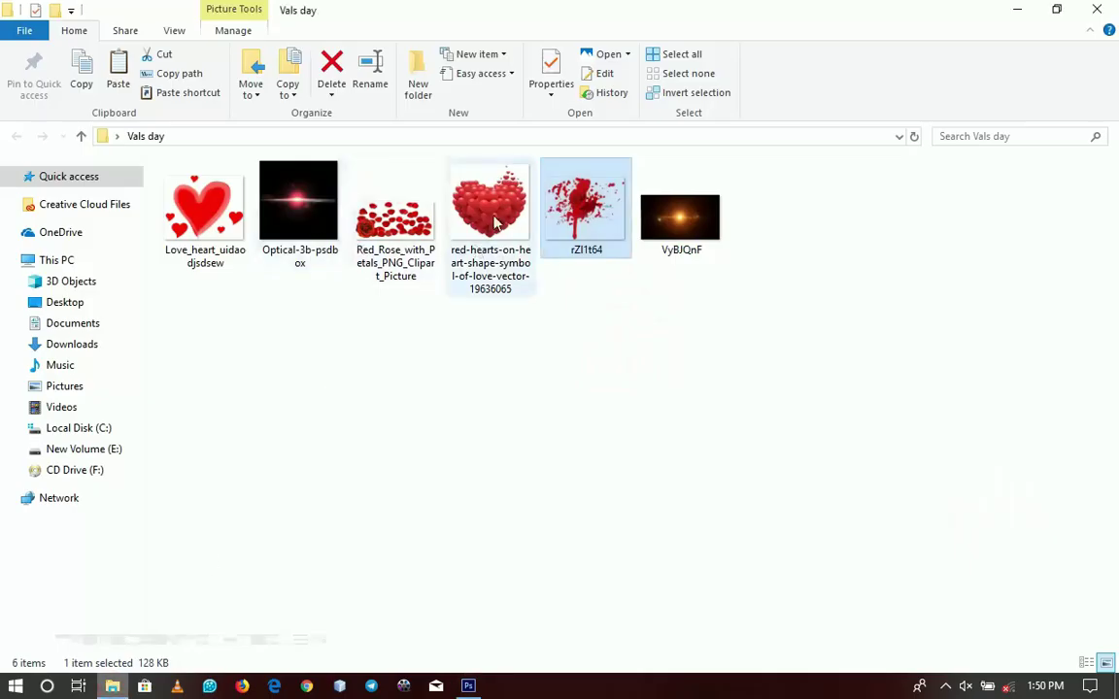
pyautogui.moveTo(445, 198); pyautogui.dragTo(1019, 610)
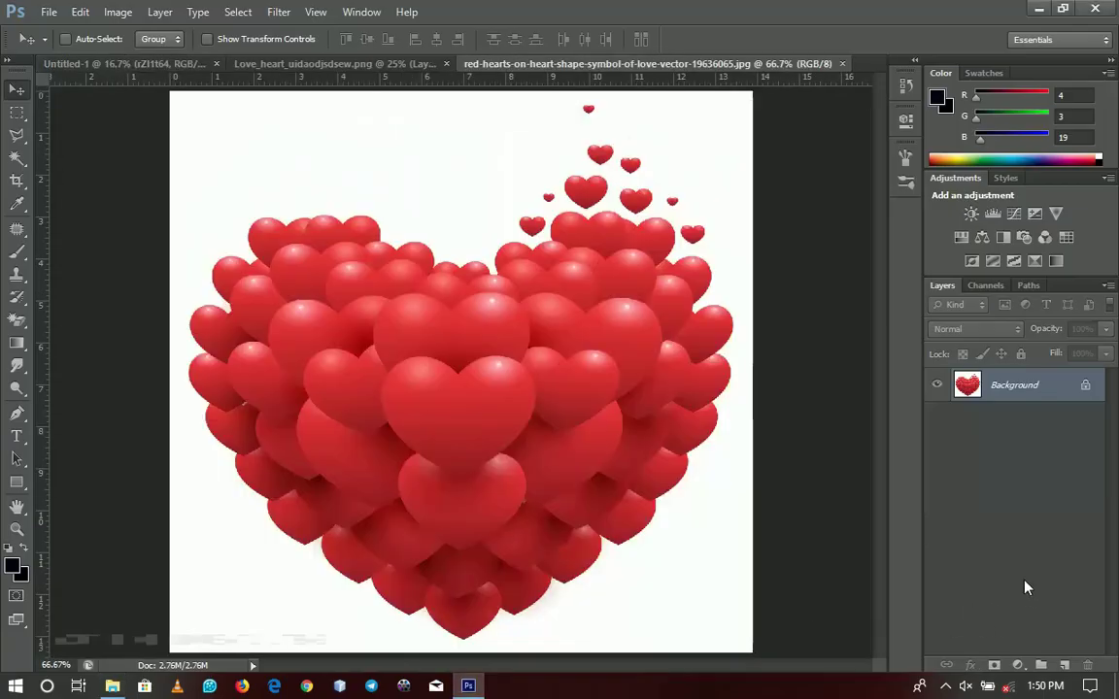
# - Convert the Background to Layer 0 and Magic Erase the white around the heart cluster
pyautogui.doubleClick(1012, 387)
pyautogui.click(746, 206)
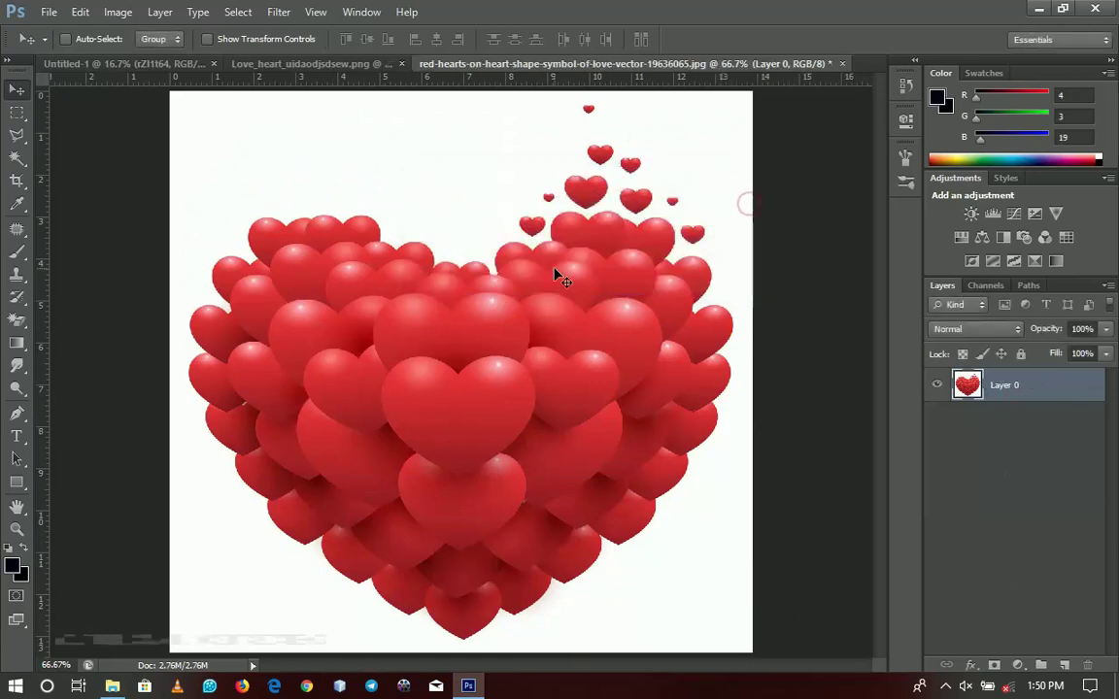
pyautogui.press('w')
pyautogui.rightClick(32, 331)
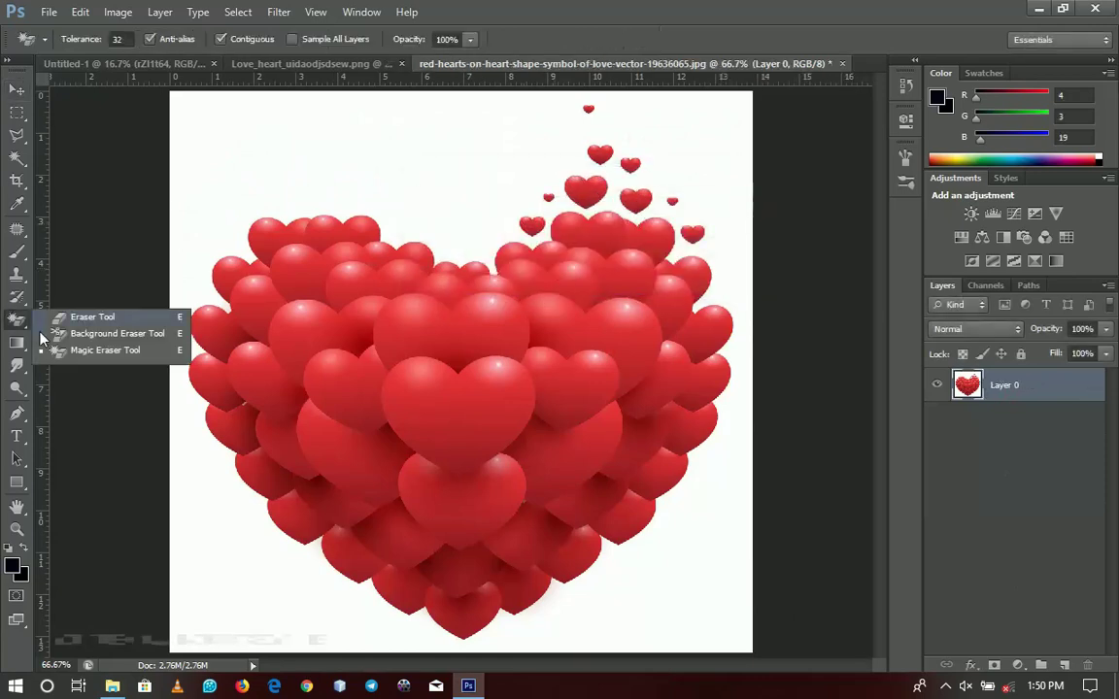
pyautogui.click(97, 334)
pyautogui.rightClick(17, 321)
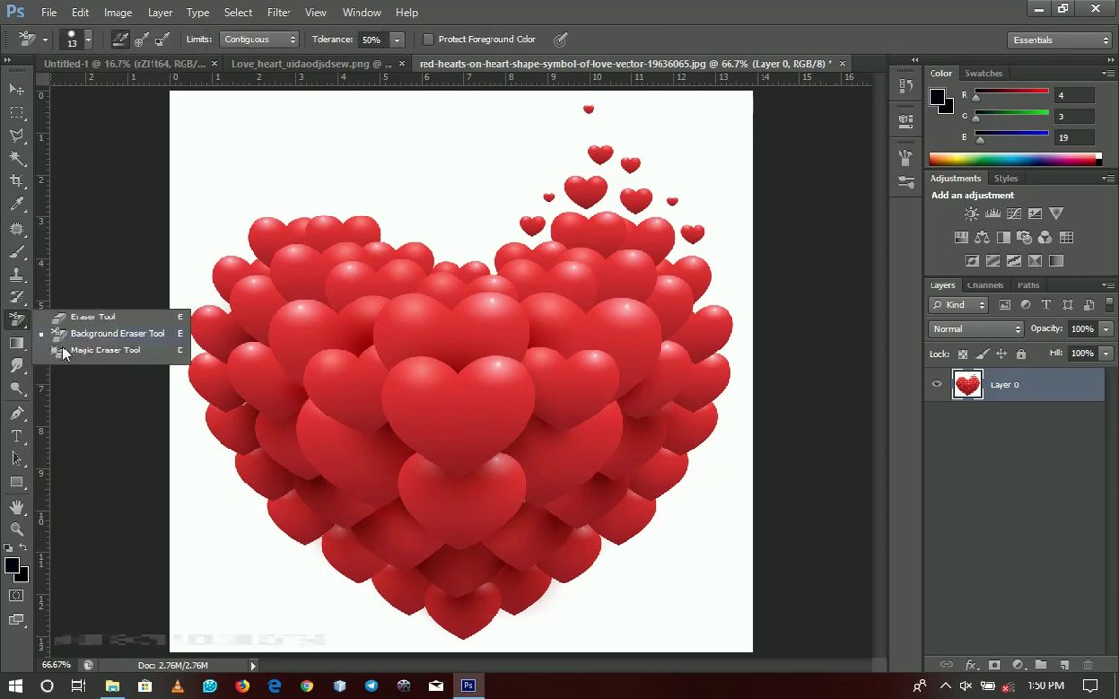
pyautogui.click(97, 350)
pyautogui.click(199, 167)
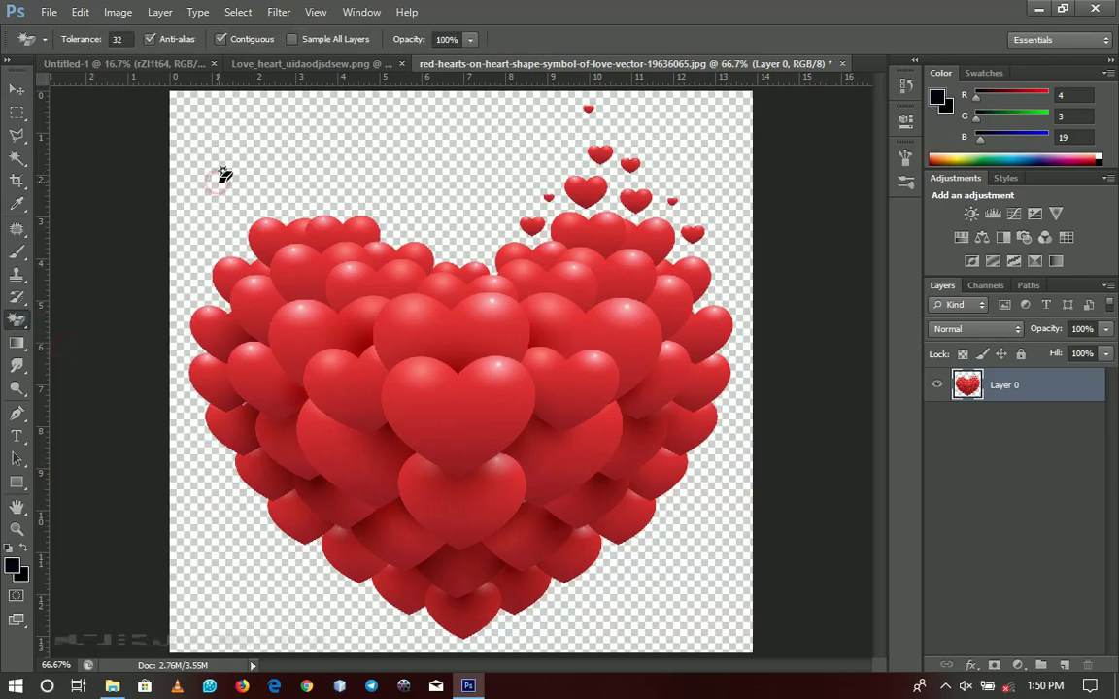
# - Move the heart cluster into the poster as Layer 2 at the top centre
pyautogui.press('v')
pyautogui.moveTo(502, 426); pyautogui.dragTo(457, 320)
pyautogui.moveTo(524, 332); pyautogui.dragTo(552, 298)
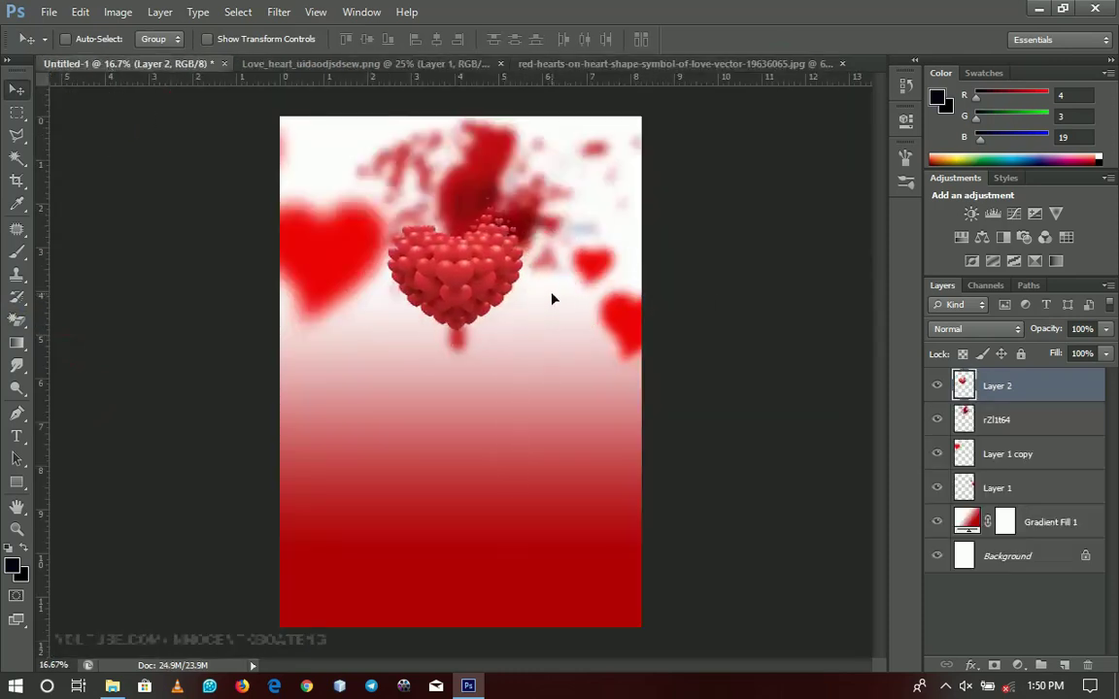
# - Enlarge the heart cluster about 169%, move it up and centre it horizontally on the canvas
pyautogui.hotkey('ctrl', 't')
pyautogui.moveTo(524, 199); pyautogui.dragTo(570, 151)
pyautogui.press('Return')
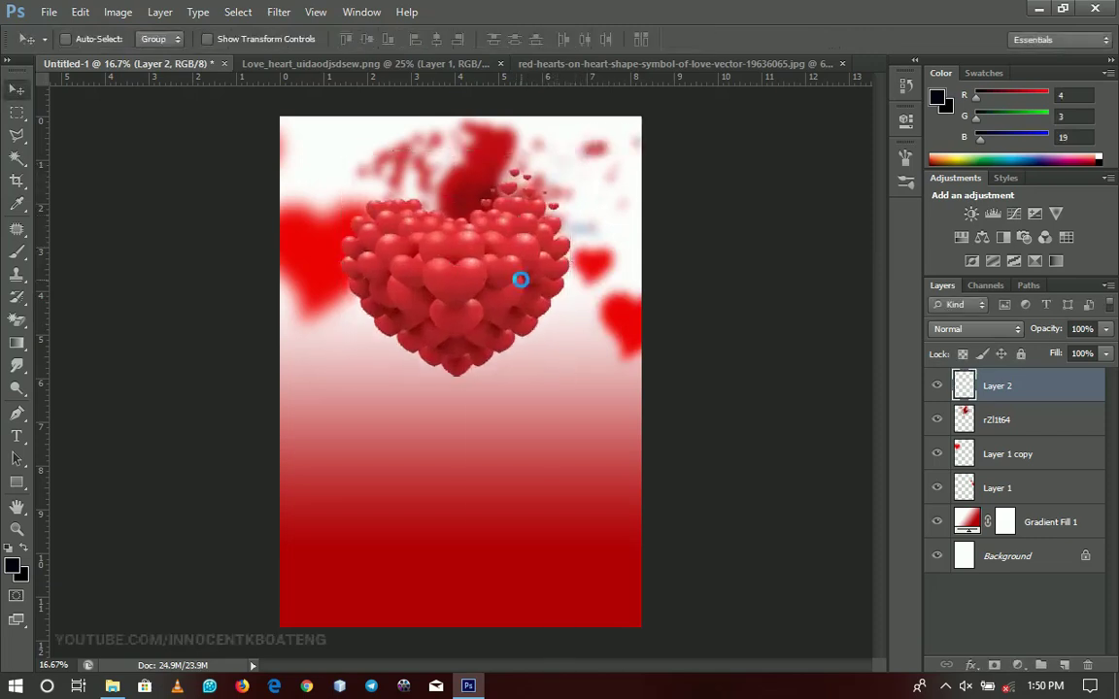
pyautogui.moveTo(520, 277); pyautogui.dragTo(531, 243)
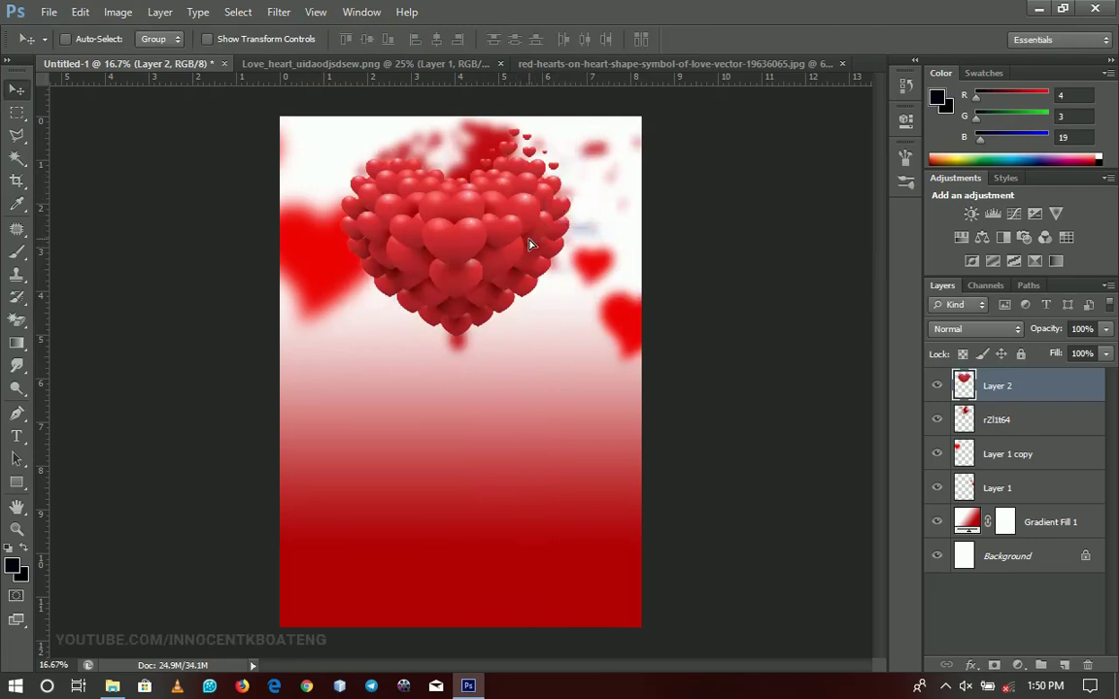
pyautogui.hotkey('ctrl', 'a')
pyautogui.click(436, 39)
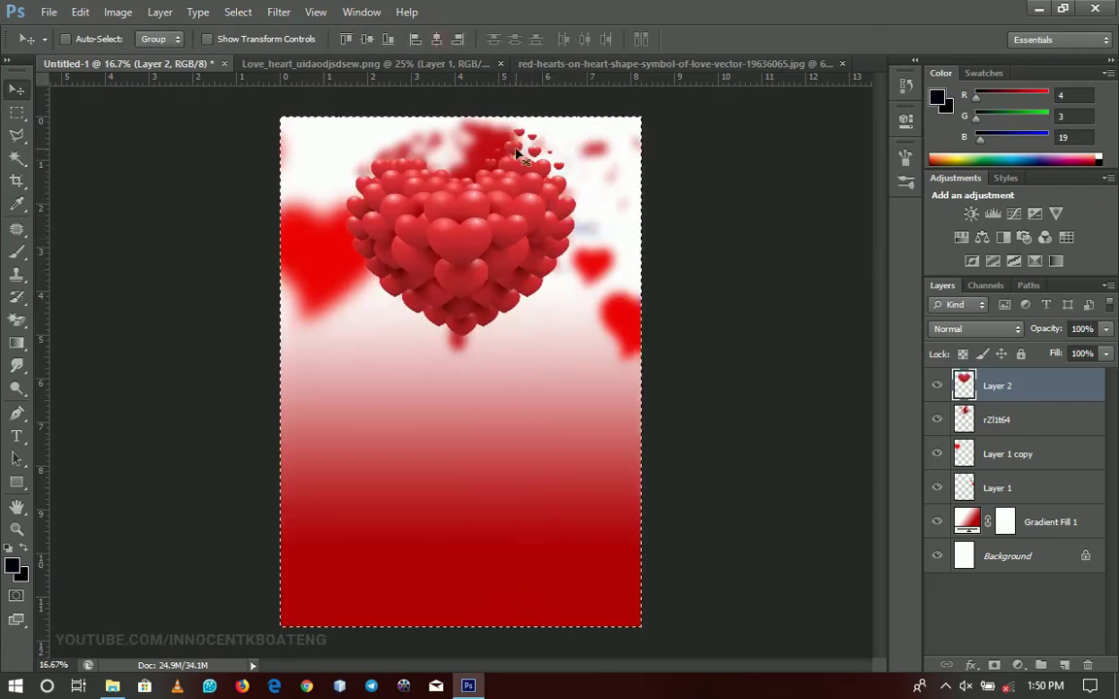
pyautogui.hotkey('ctrl', 'd')
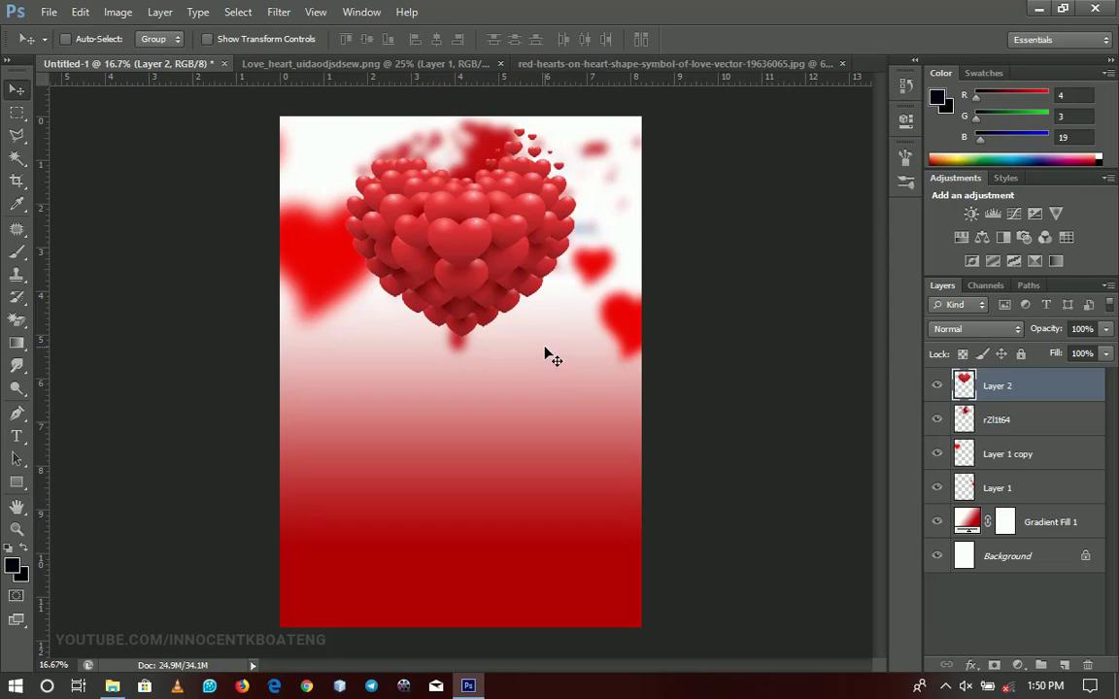
# - Darken the heart cluster with a Curves point mapping input 145 to output 120
pyautogui.hotkey('ctrl', 'm')
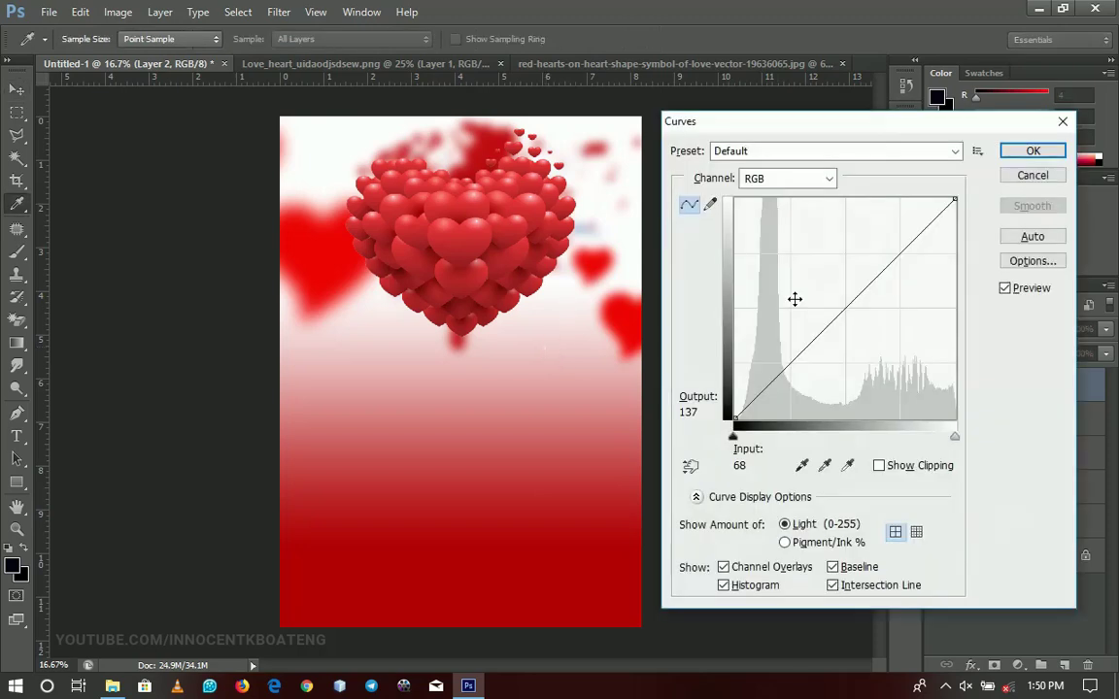
pyautogui.moveTo(846, 307); pyautogui.dragTo(860, 316)
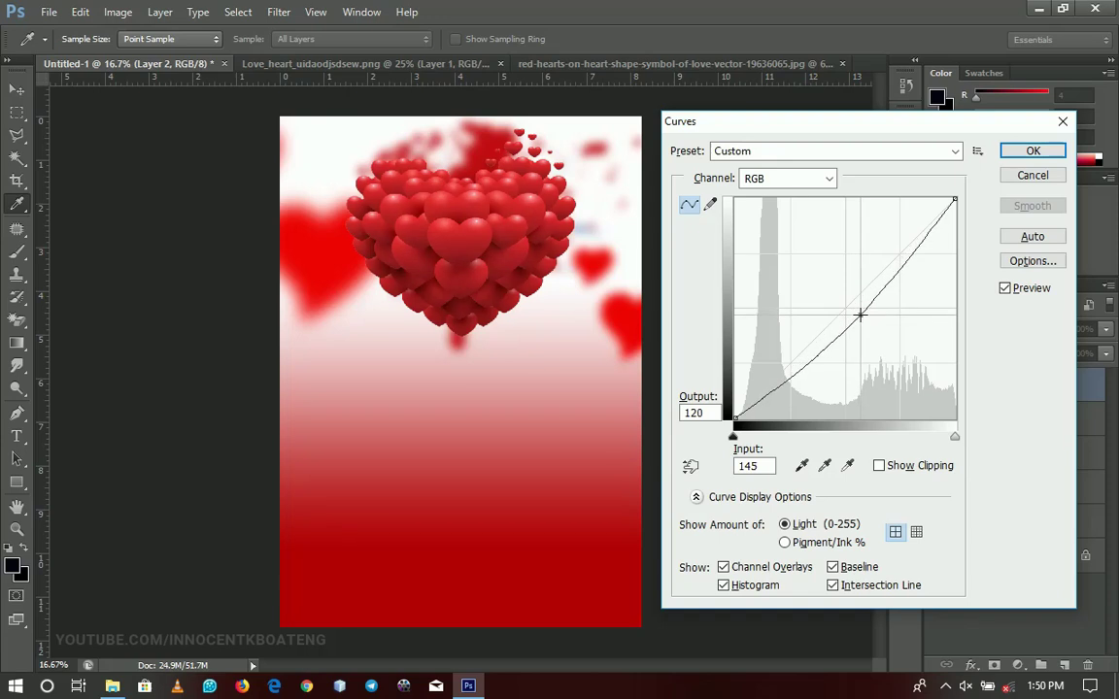
pyautogui.click(1025, 152)
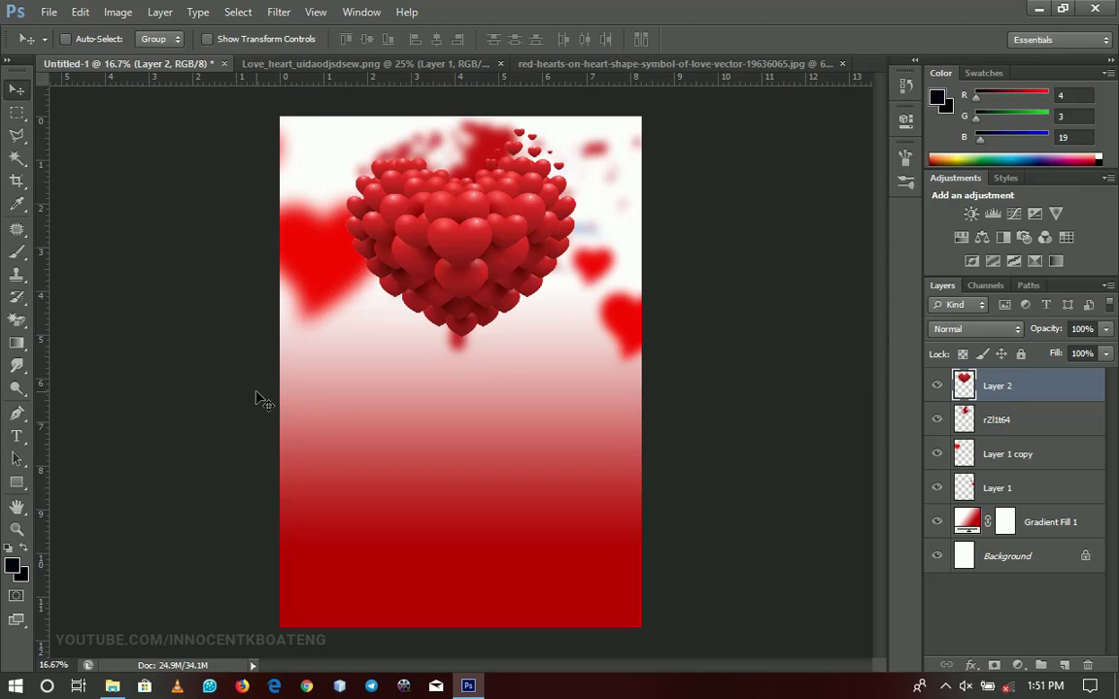
# - Type 'Valentines' in dark red 5a0000 using the Lovely Home font
pyautogui.click(14, 439)
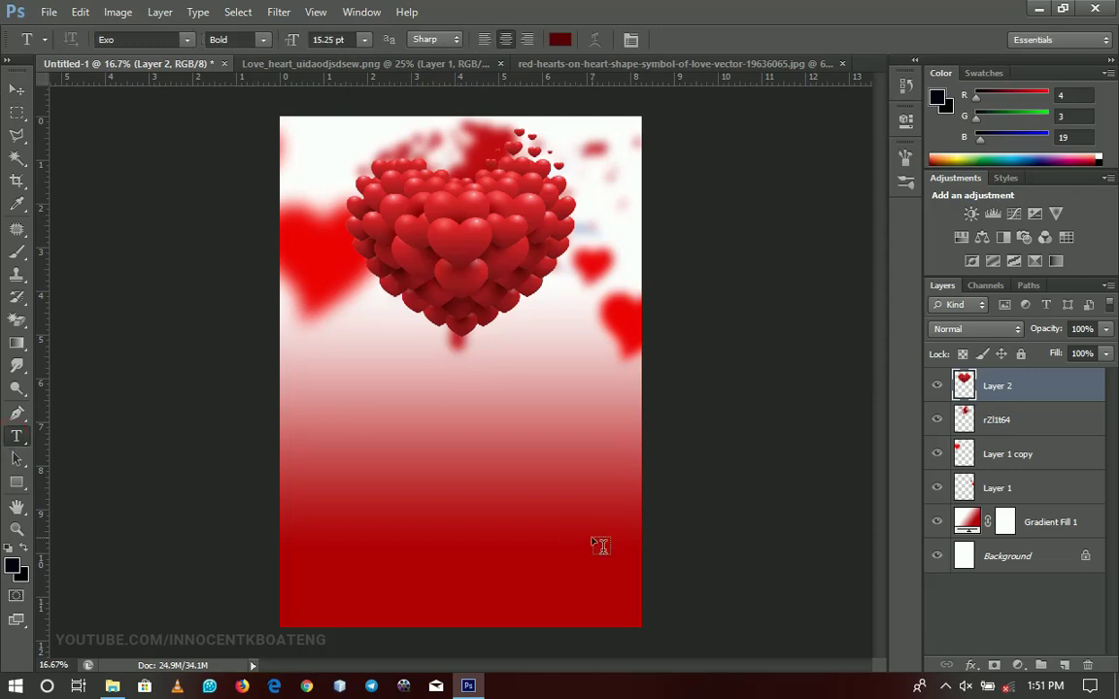
pyautogui.click(560, 40)
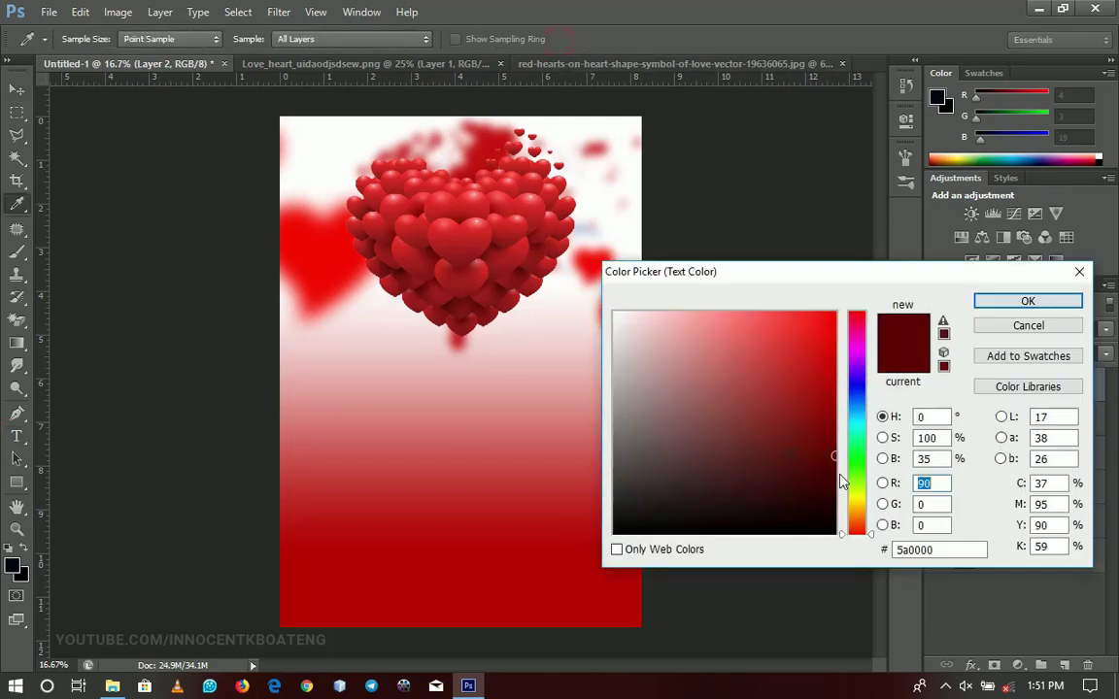
pyautogui.click(1010, 300)
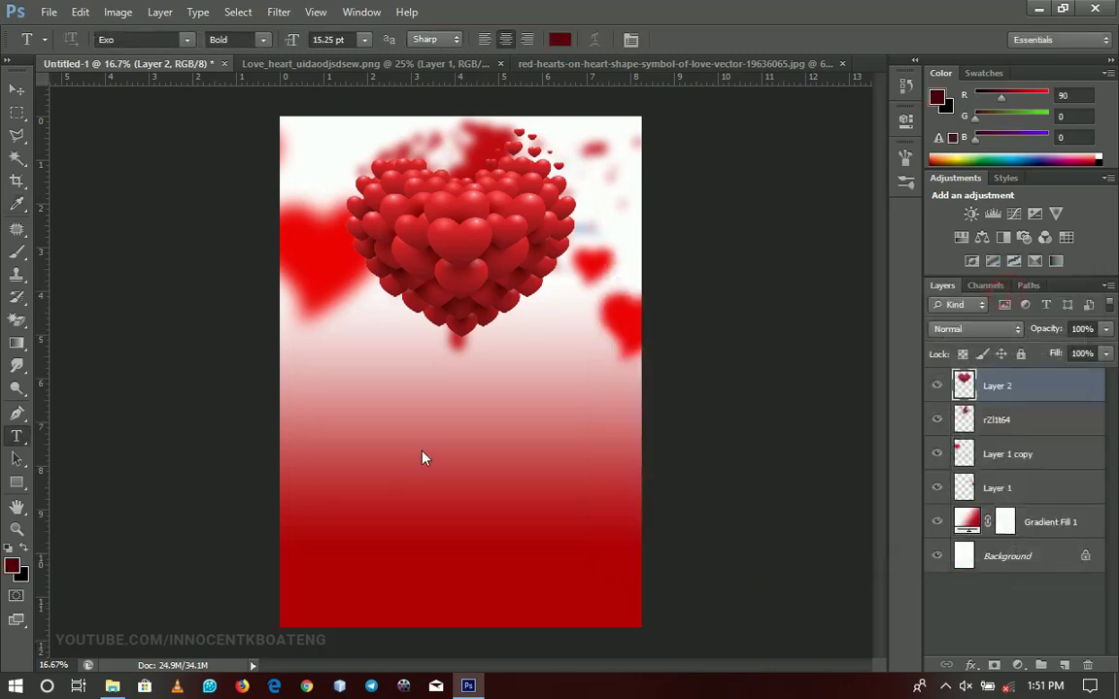
pyautogui.click(428, 426)
pyautogui.write('Valentines')
pyautogui.hotkey('ctrl', 'a')
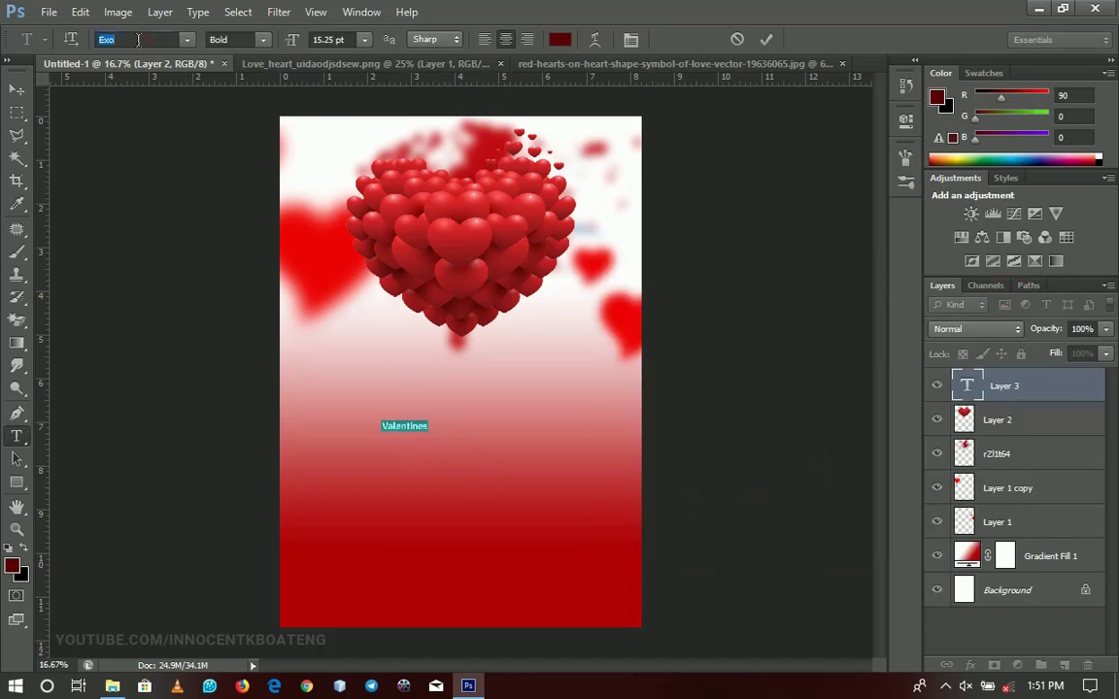
pyautogui.write('Lovely Home')
pyautogui.press('Return')
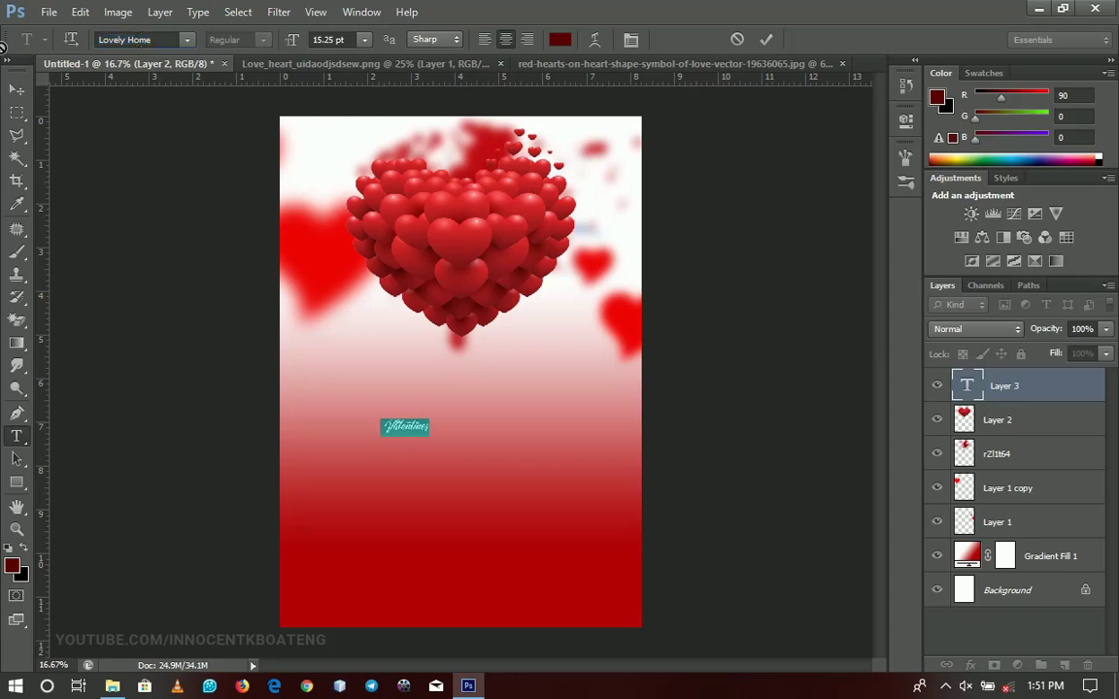
pyautogui.click(16, 89)
# - Enlarge 'Valentines' to title size and centre it horizontally on the poster
pyautogui.hotkey('ctrl', 't')
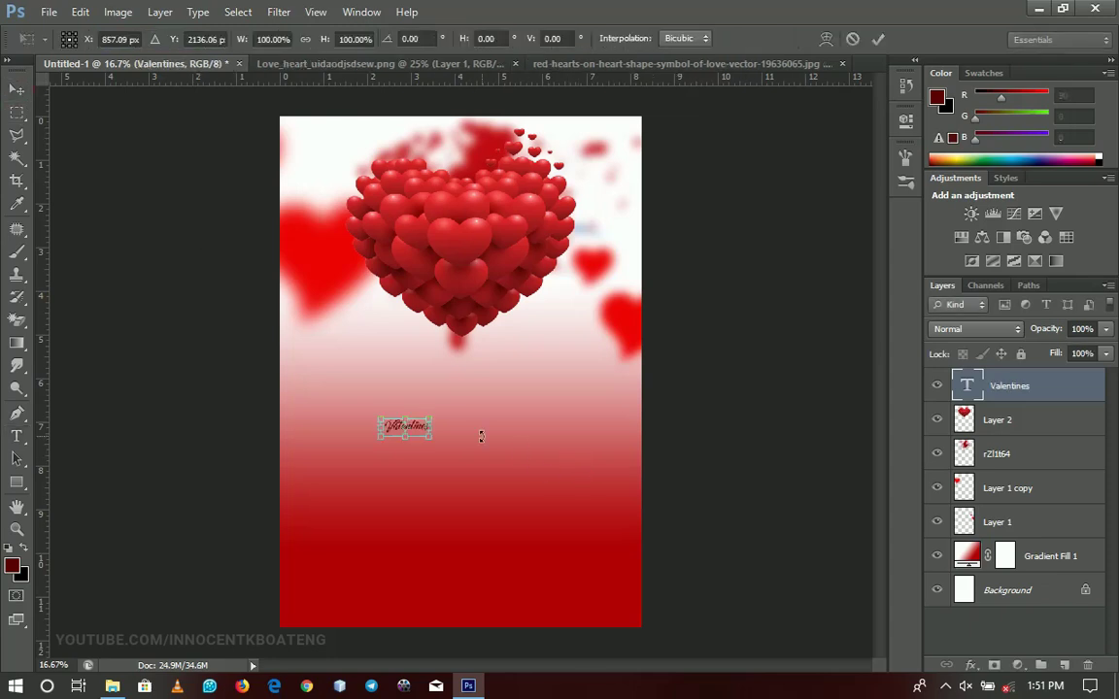
pyautogui.moveTo(432, 417); pyautogui.dragTo(512, 384)
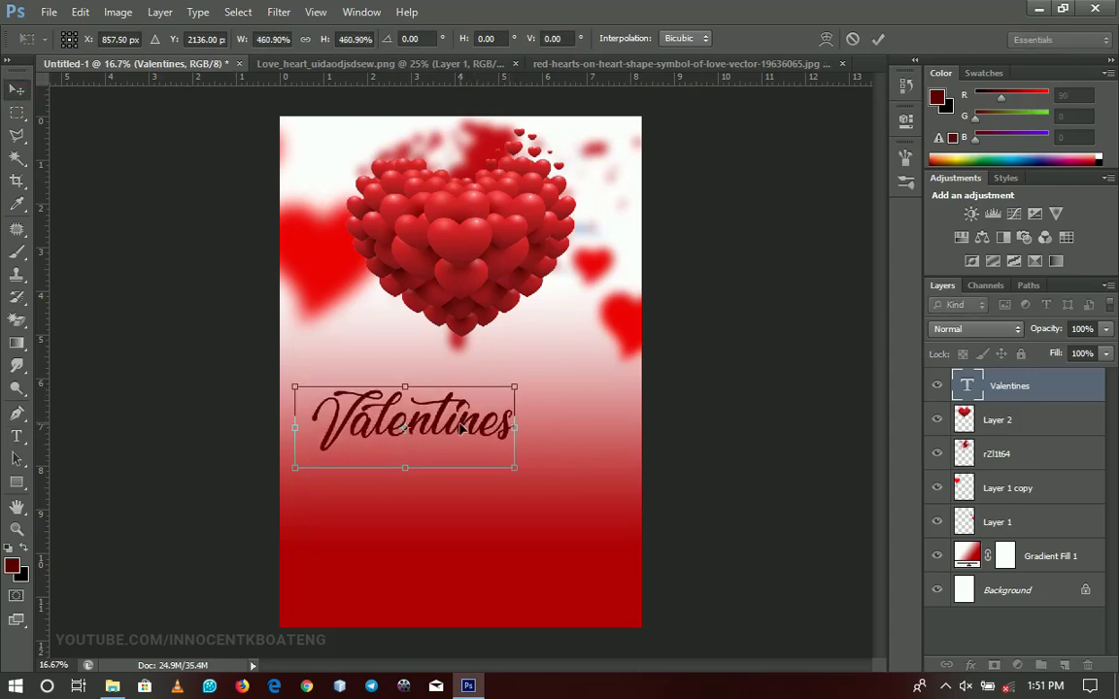
pyautogui.press('Return')
pyautogui.hotkey('ctrl', 'a')
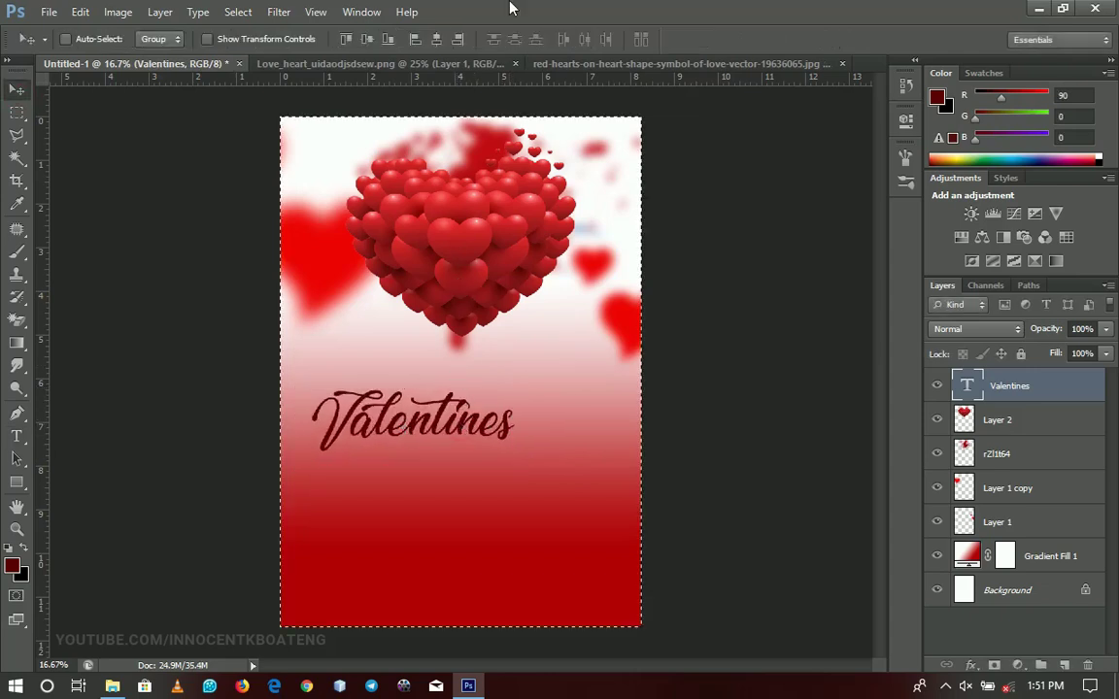
pyautogui.click(436, 39)
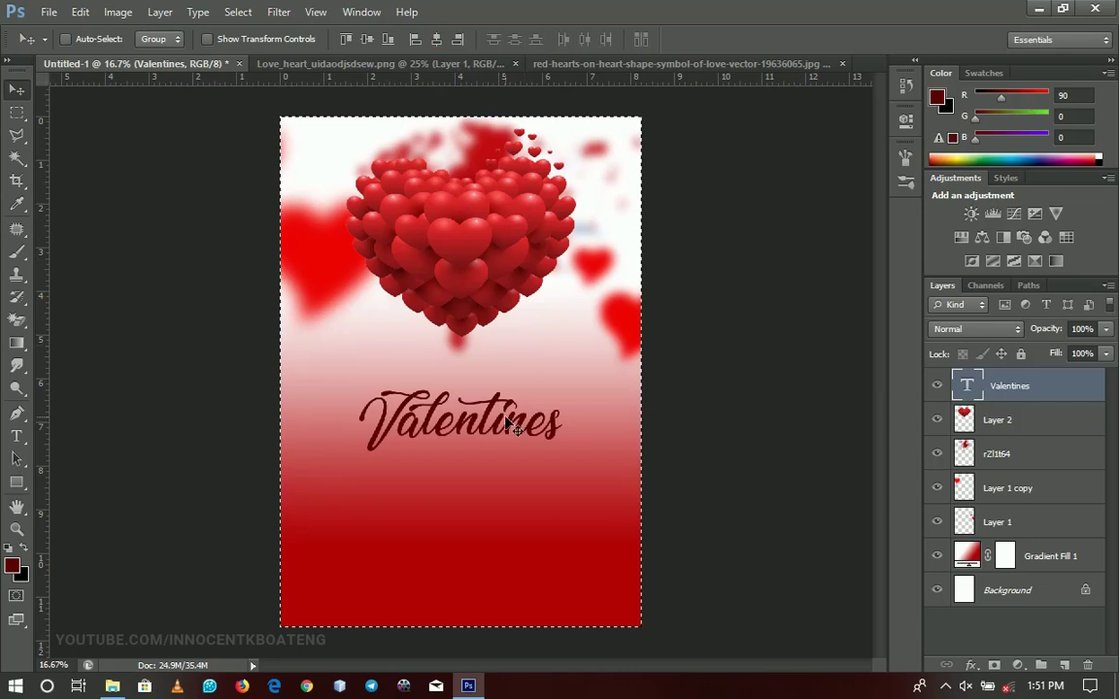
pyautogui.hotkey('ctrl', 'd')
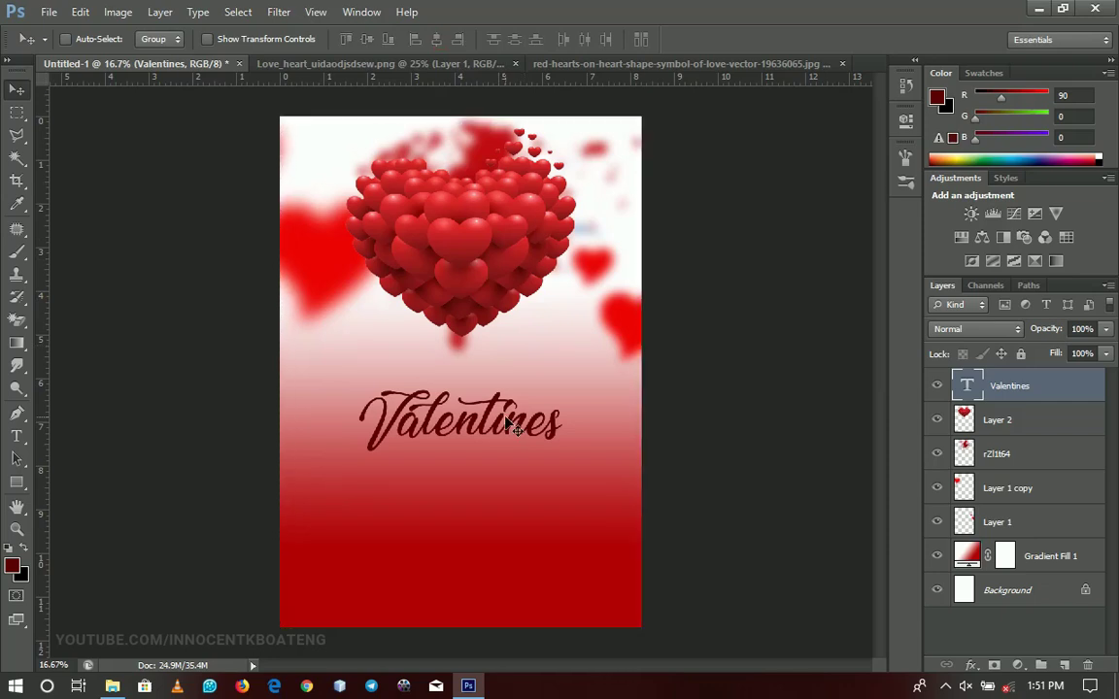
# - Make the title slightly larger and place a duplicate just beneath it
pyautogui.hotkey('ctrl', 't')
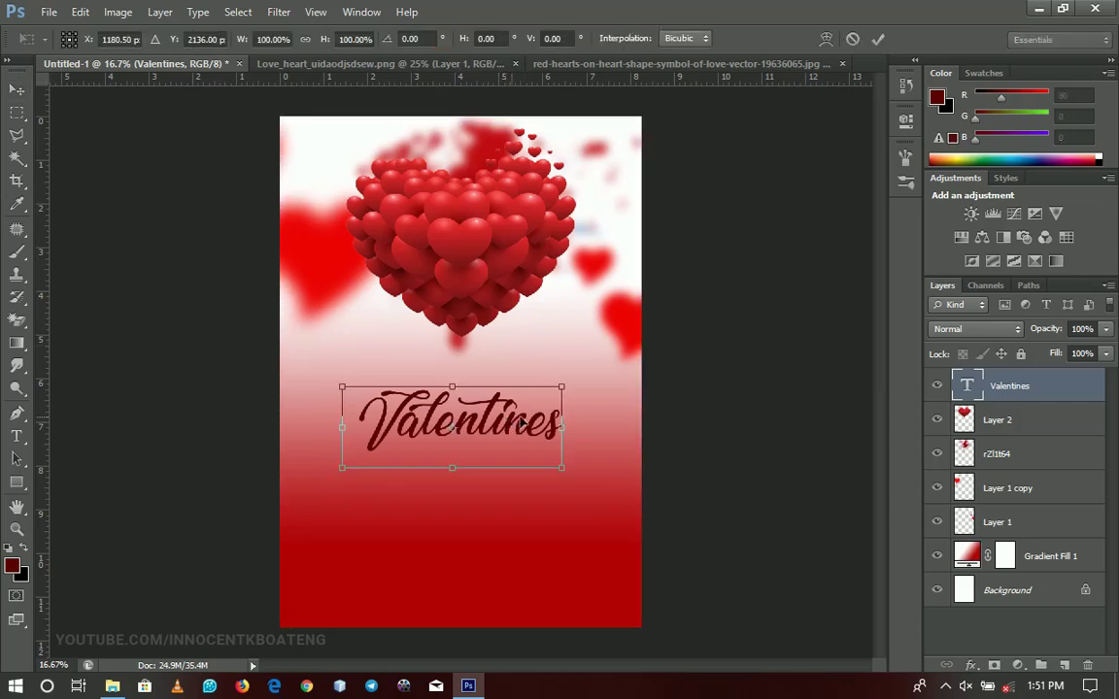
pyautogui.moveTo(564, 386); pyautogui.dragTo(575, 380)
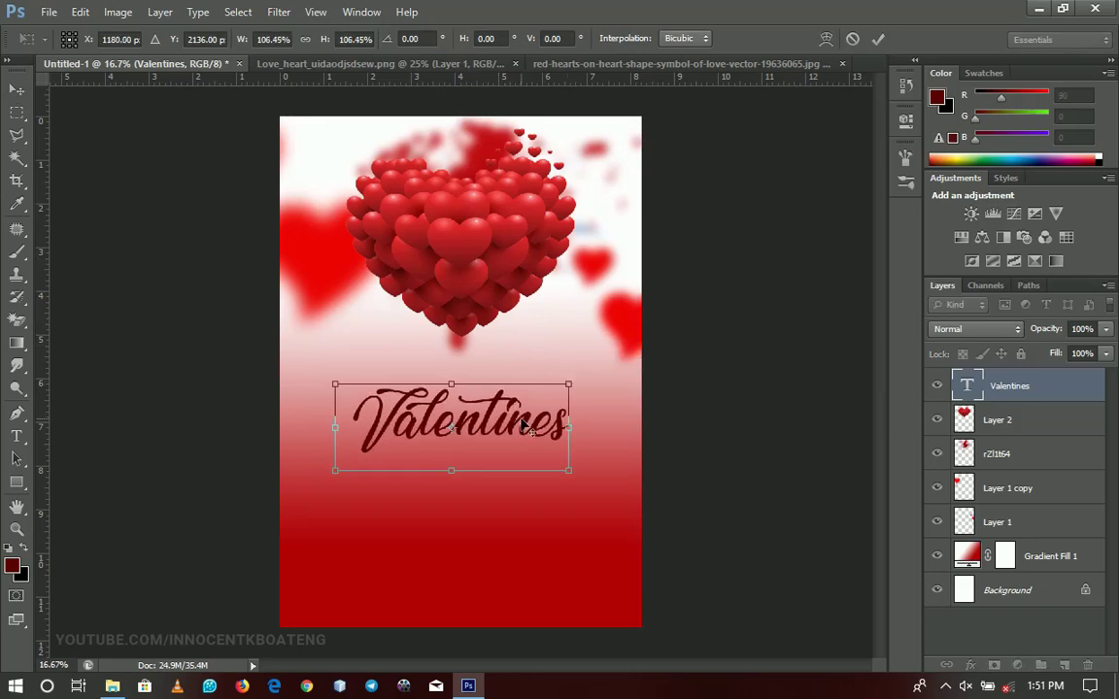
pyautogui.press('Return')
pyautogui.hotkey('ctrl', 'j')
pyautogui.moveTo(521, 424); pyautogui.dragTo(519, 467)
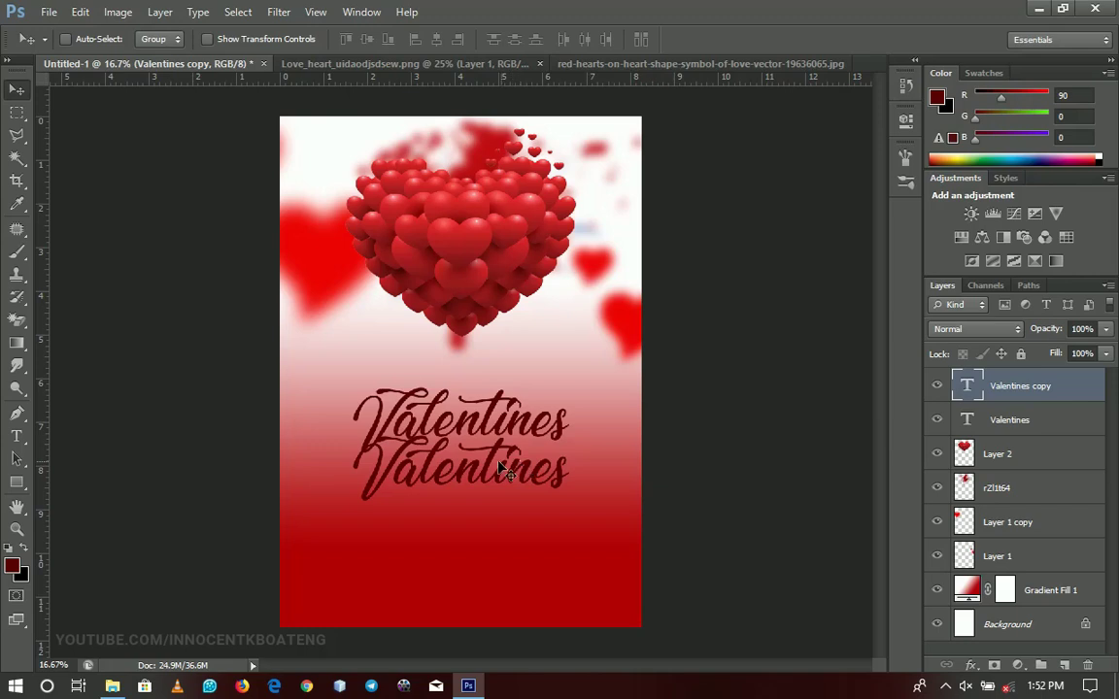
# - Retype the copied title text as PARTY and set it in Exo Bold
pyautogui.press('t')
pyautogui.doubleClick(498, 456)
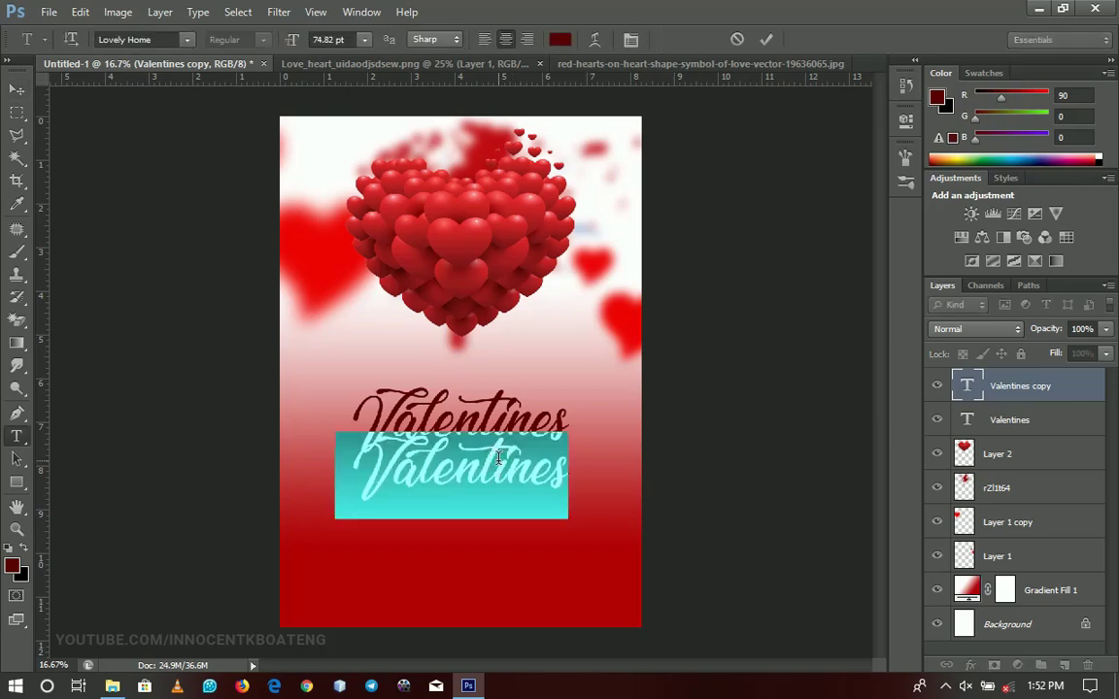
pyautogui.write('P A R T Y')
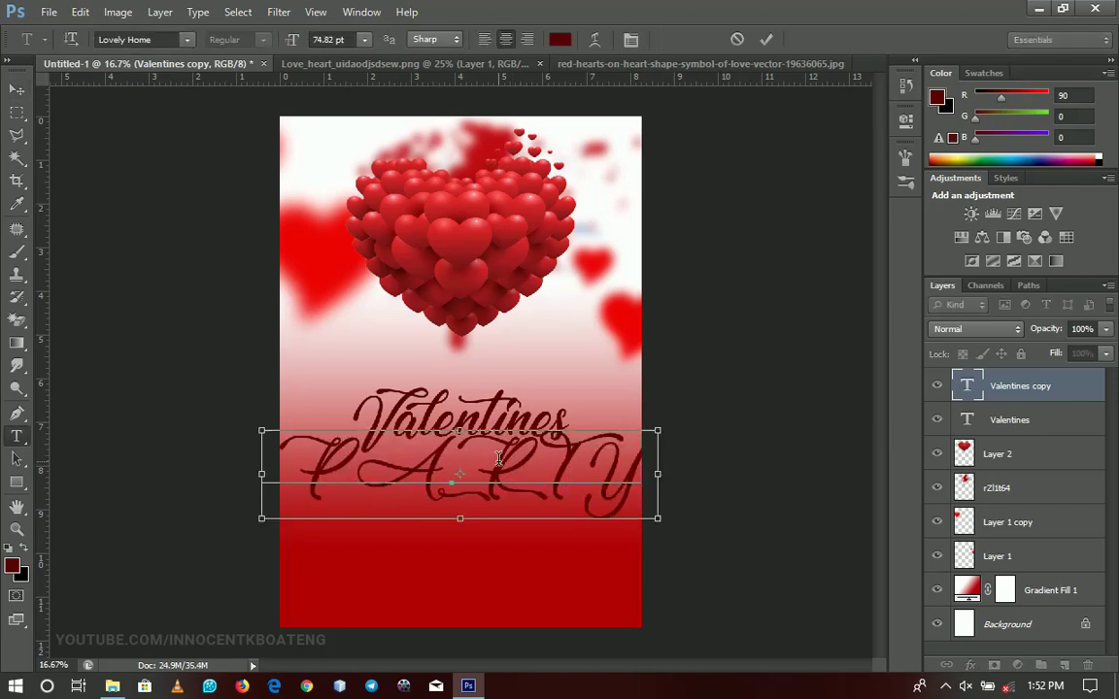
pyautogui.hotkey('ctrl', 'a')
pyautogui.click(143, 40)
pyautogui.write('E')
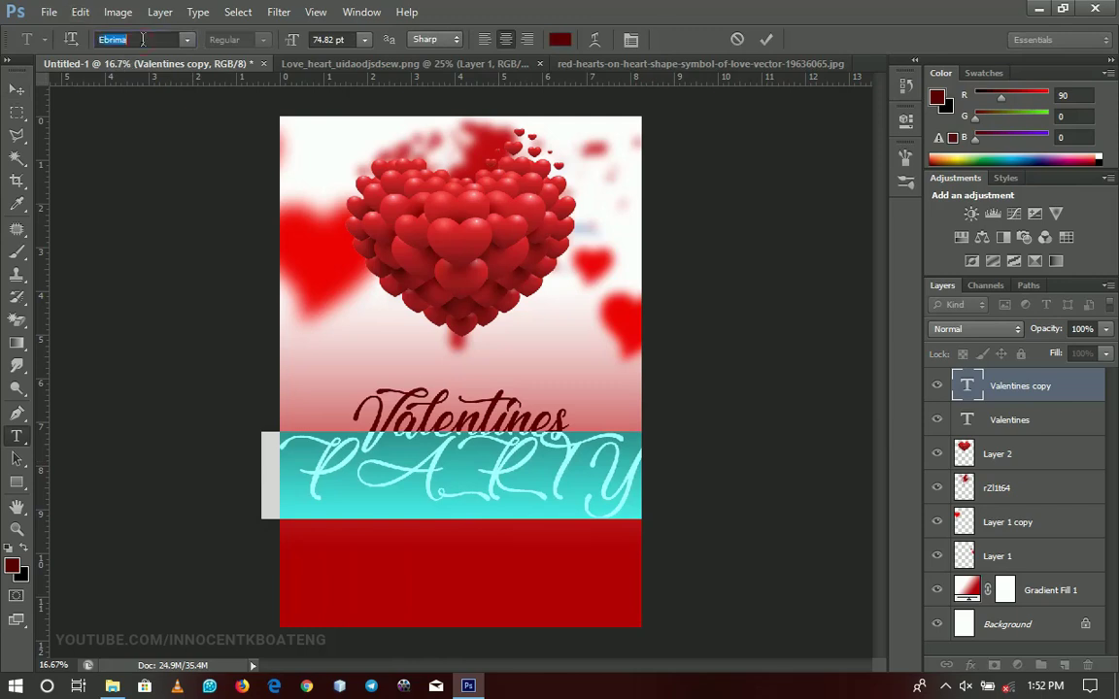
pyautogui.press('Return')
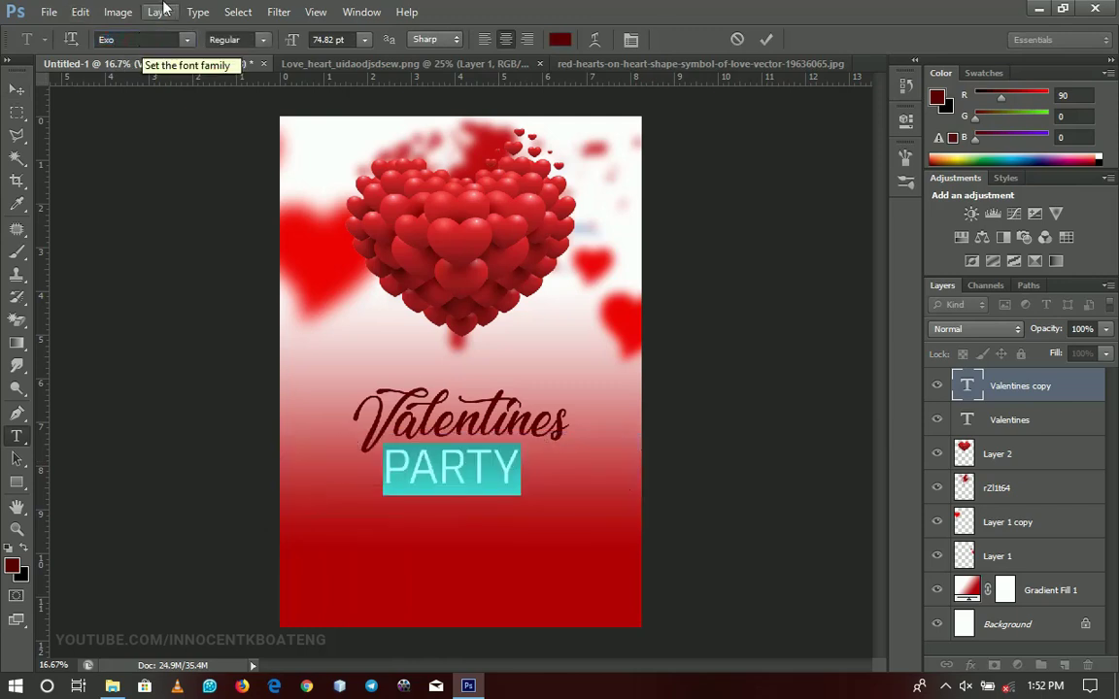
pyautogui.click(263, 40)
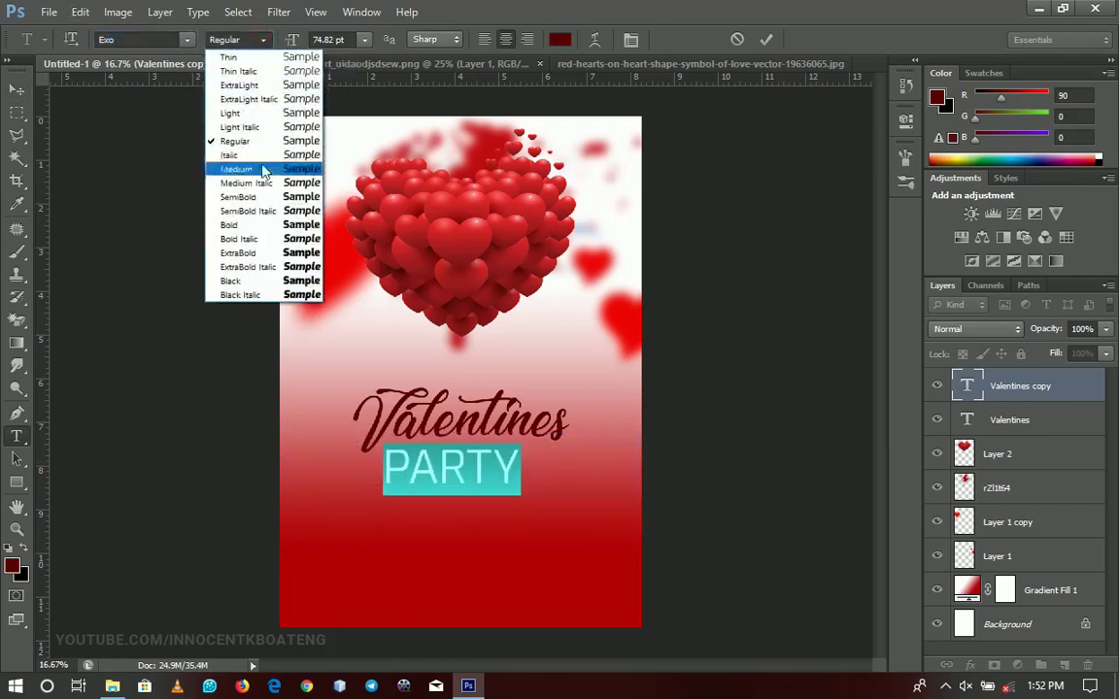
pyautogui.click(255, 226)
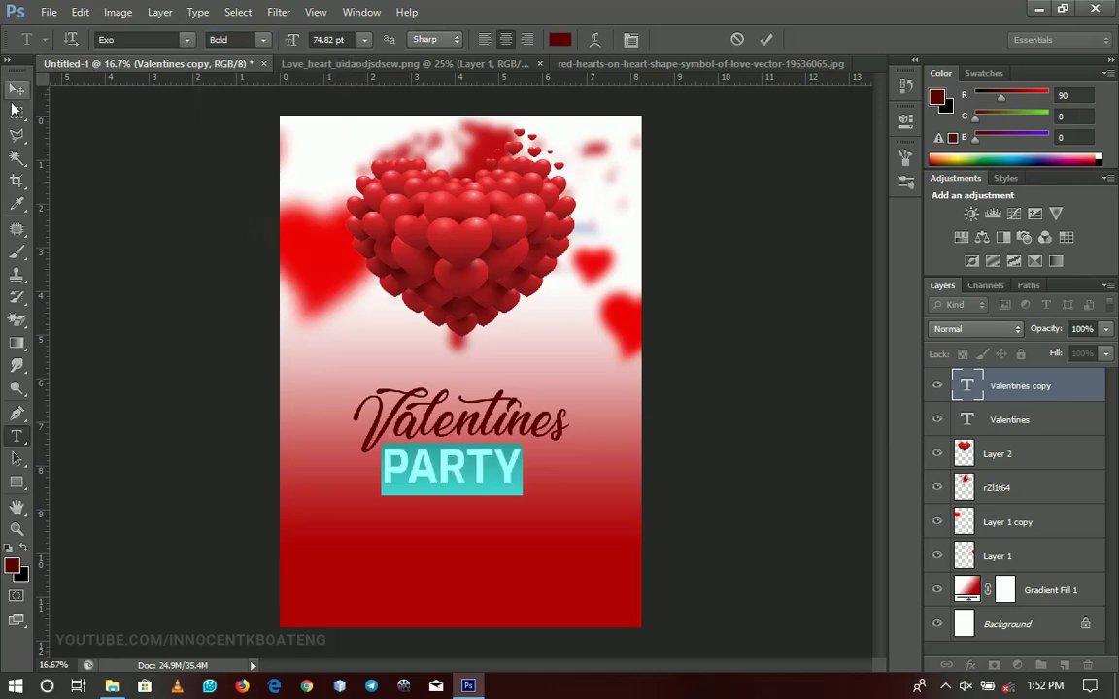
pyautogui.click(17, 89)
# - Enlarge PARTY under the title, nudge it right, then resize it to about 96%
pyautogui.hotkey('ctrl', 't')
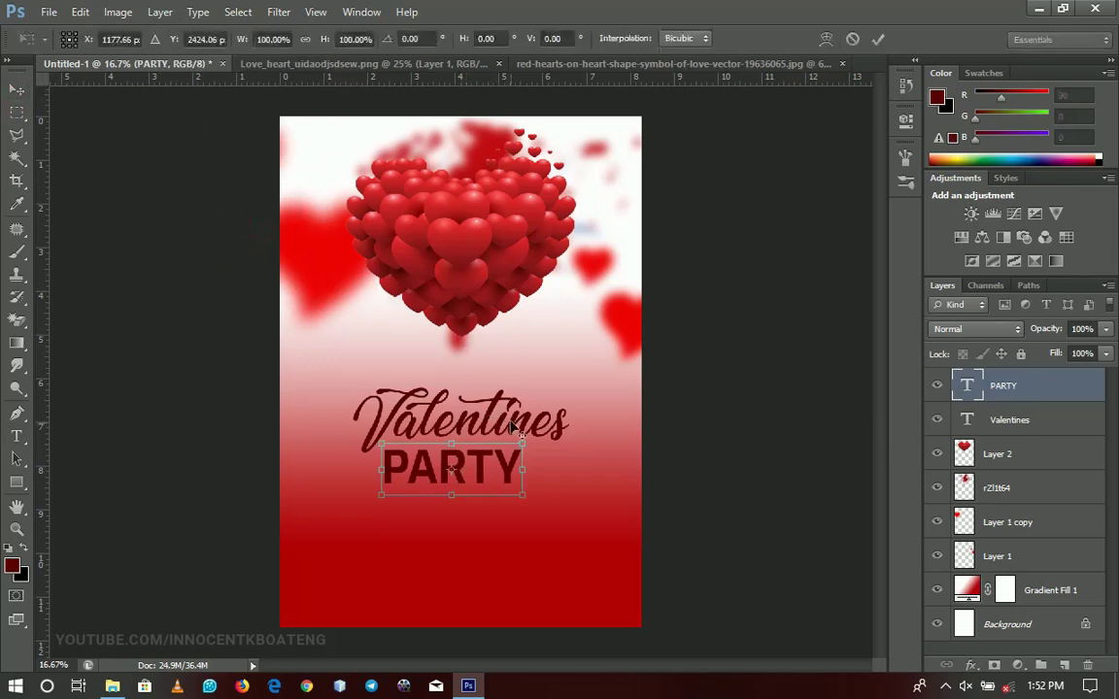
pyautogui.moveTo(522, 444); pyautogui.dragTo(559, 436)
pyautogui.press('Return')
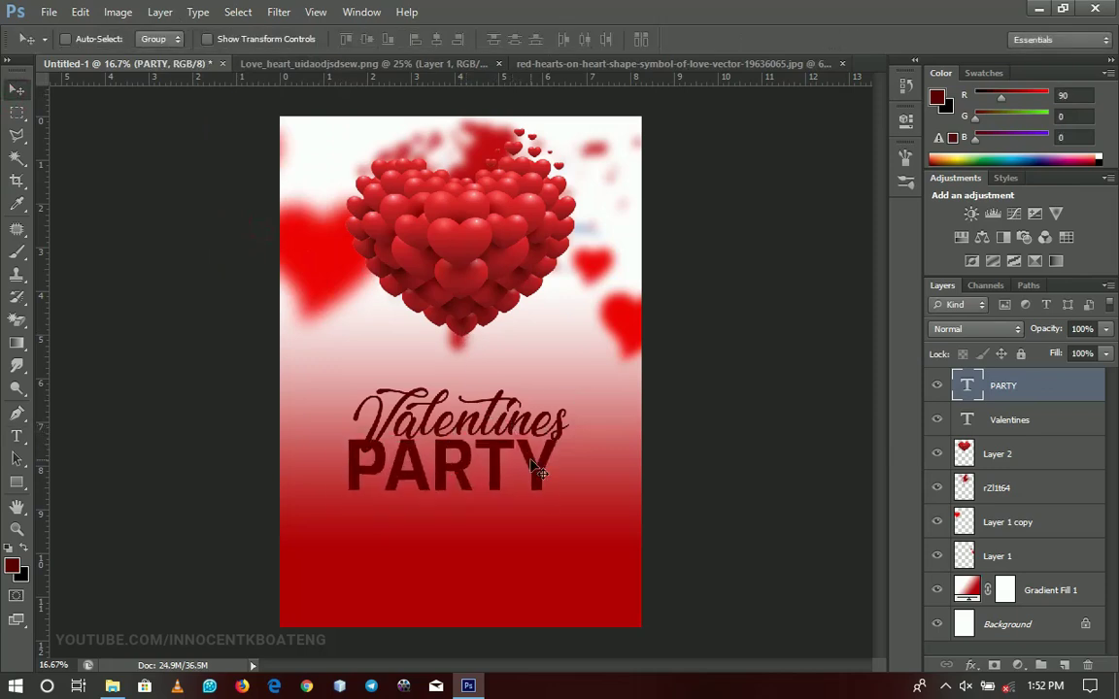
pyautogui.hotkey('shift', 'Right')
pyautogui.hotkey('shift', 'Right')
pyautogui.hotkey('shift', 'Right')
pyautogui.hotkey('shift', 'Right')
pyautogui.hotkey('shift', 'Right')
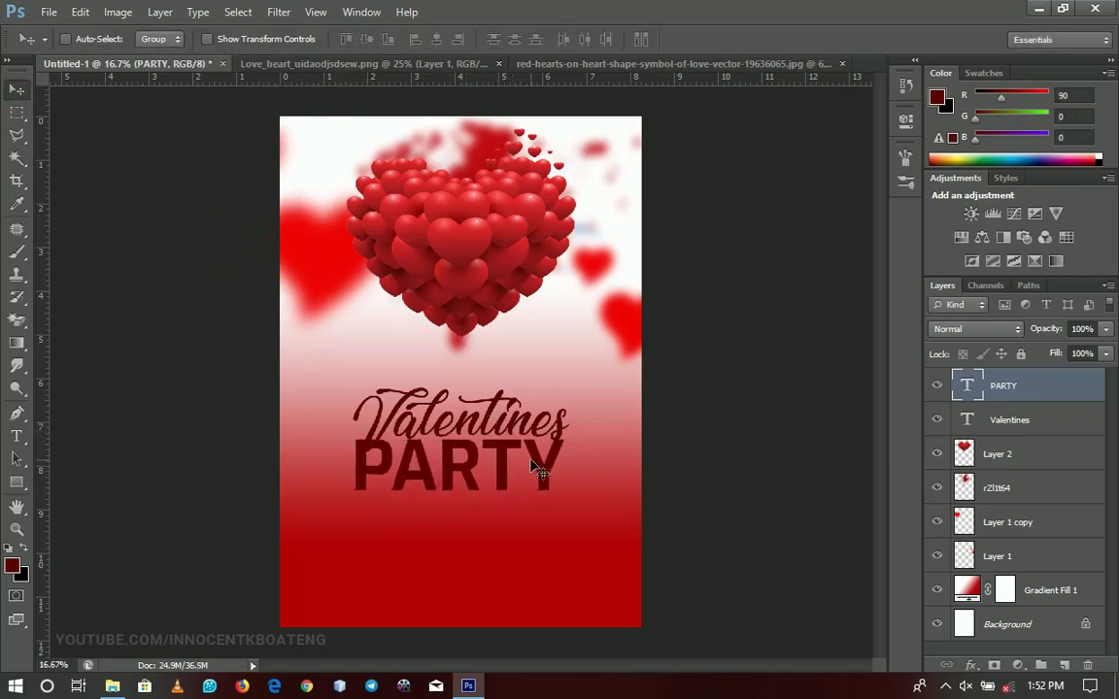
pyautogui.hotkey('ctrl', 'a')
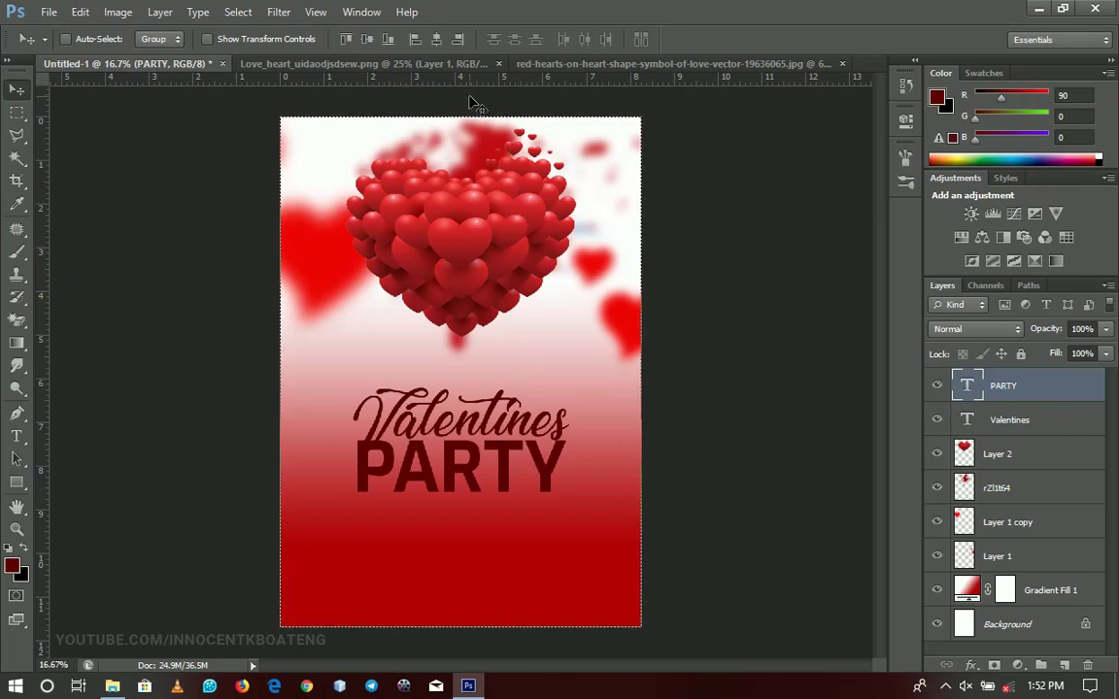
pyautogui.hotkey('ctrl', 'd')
pyautogui.hotkey('ctrl', 't')
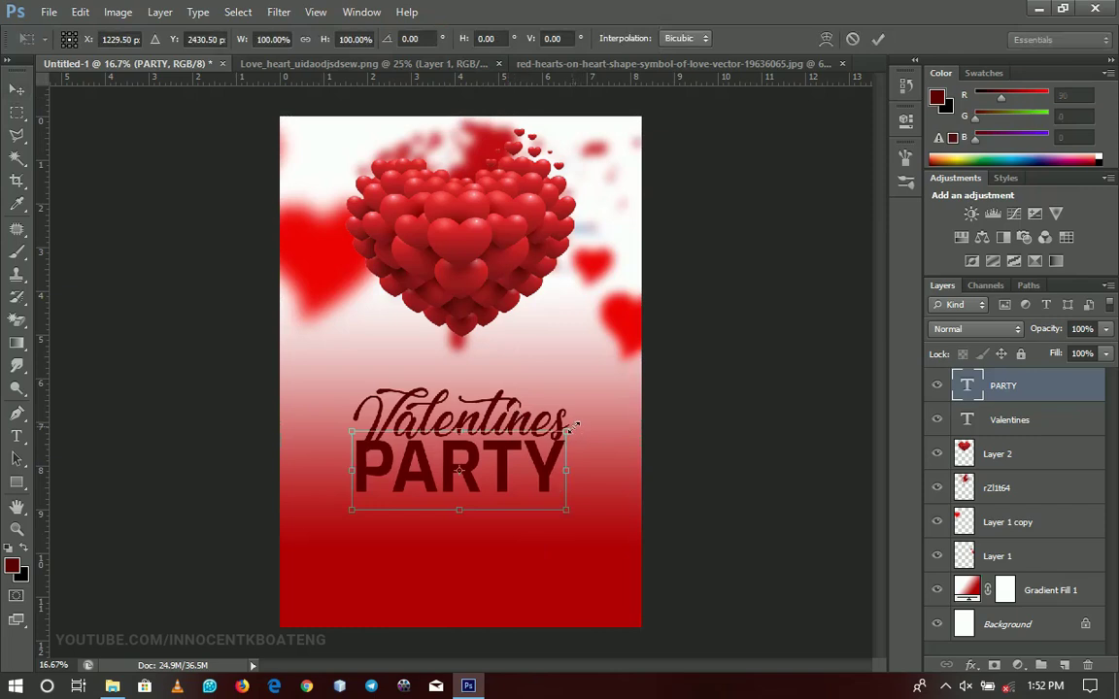
pyautogui.moveTo(568, 426); pyautogui.dragTo(564, 427)
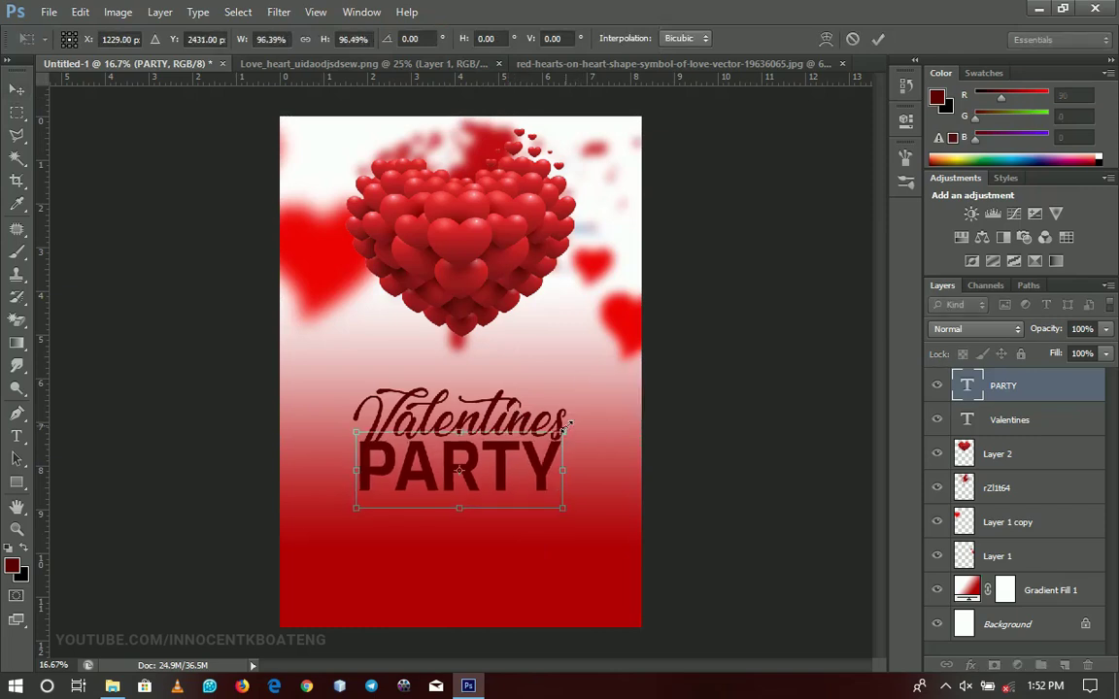
pyautogui.press('Return')
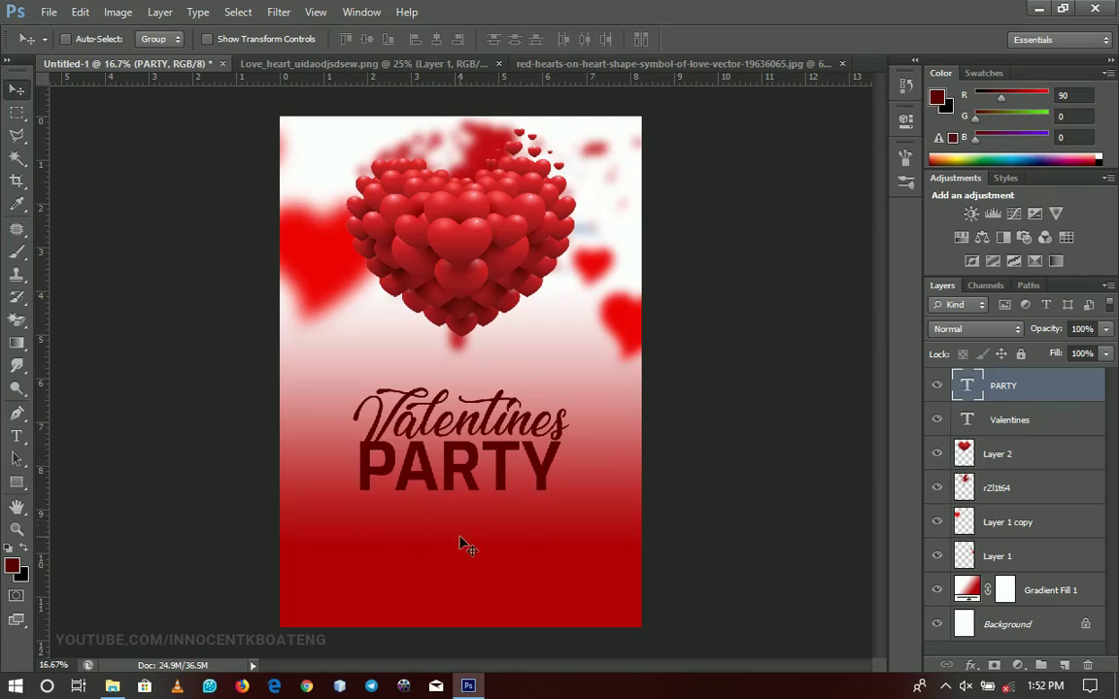
pyautogui.press('t')
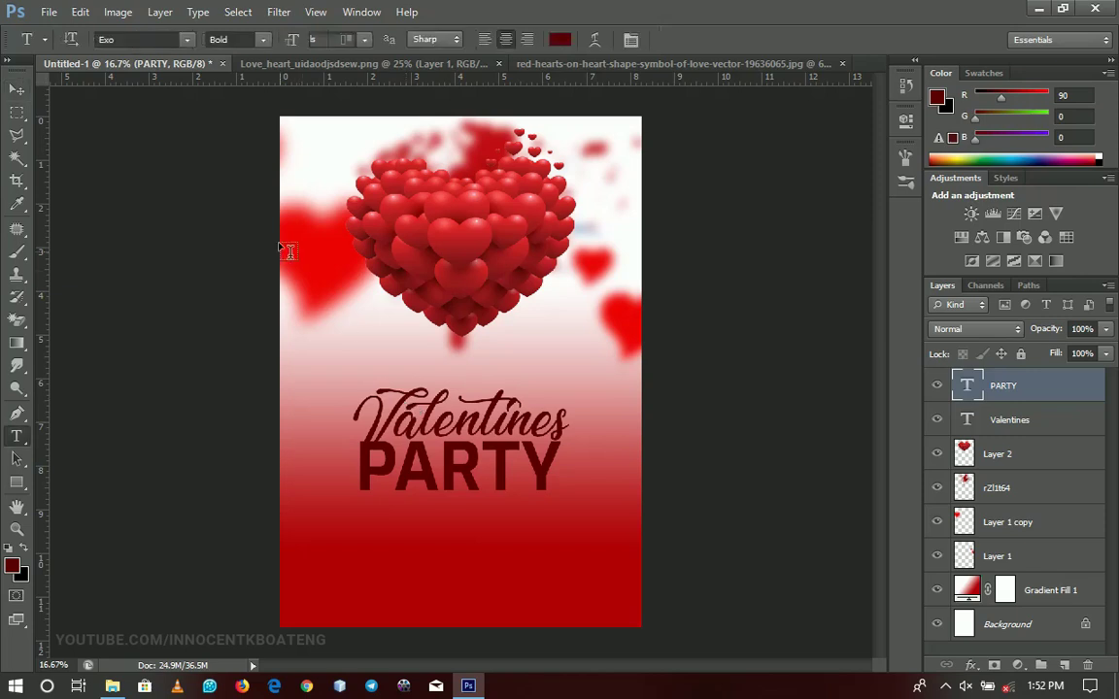
# - Add a white 14TH FEBRUARY line in Exo Medium below PARTY
pyautogui.click(224, 39)
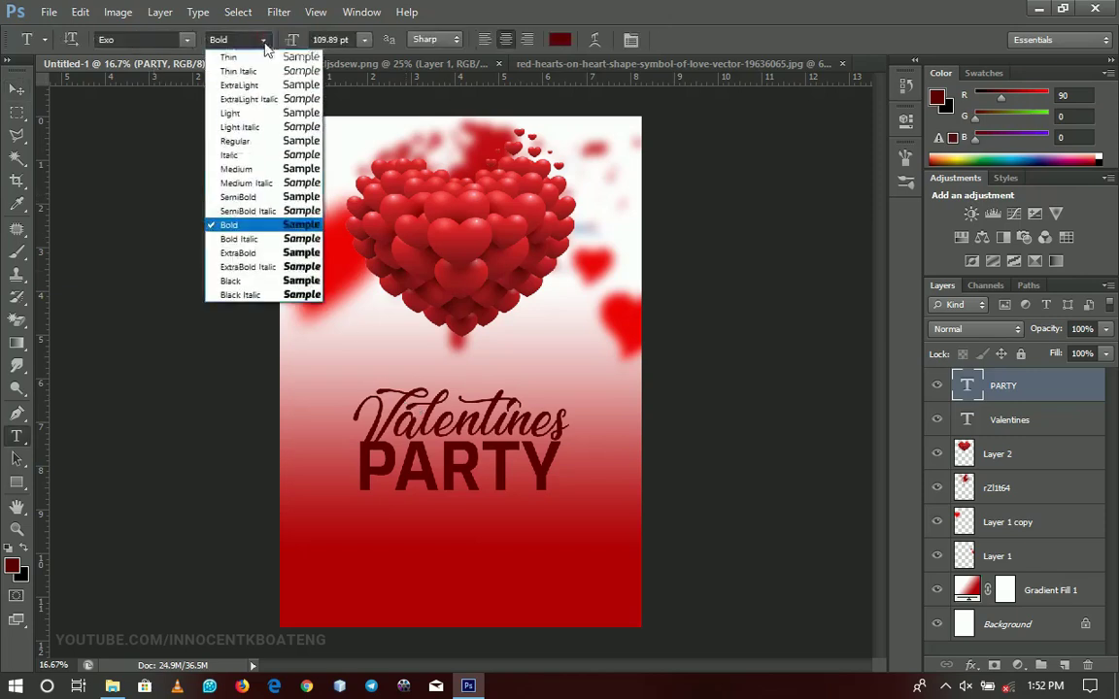
pyautogui.click(381, 524)
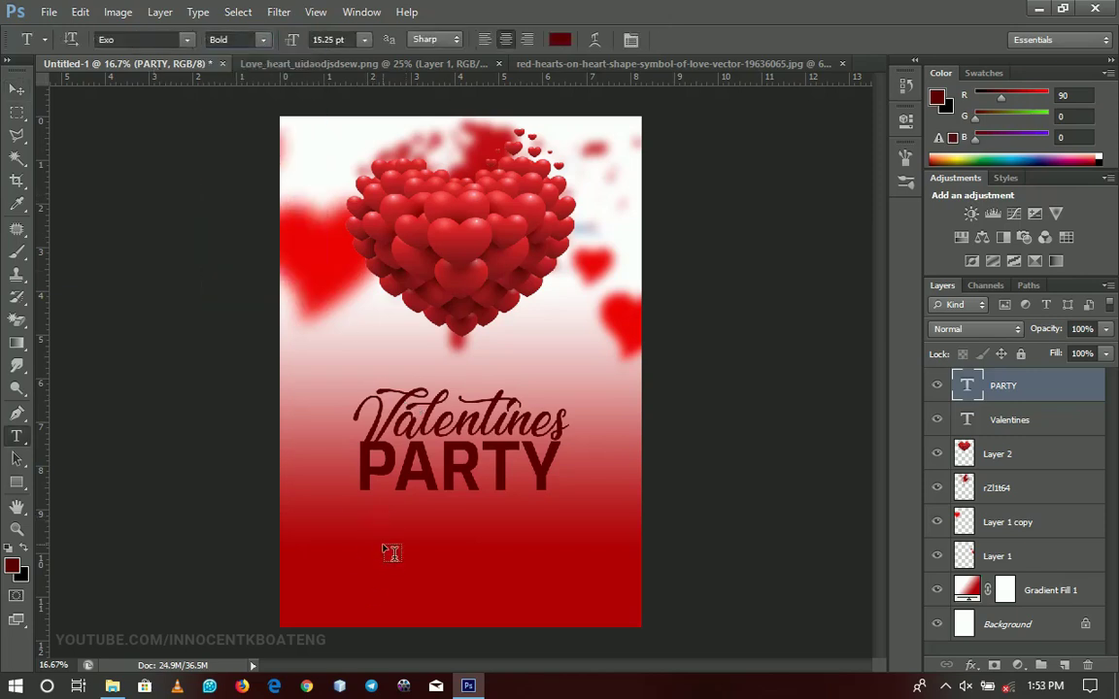
pyautogui.click(381, 541)
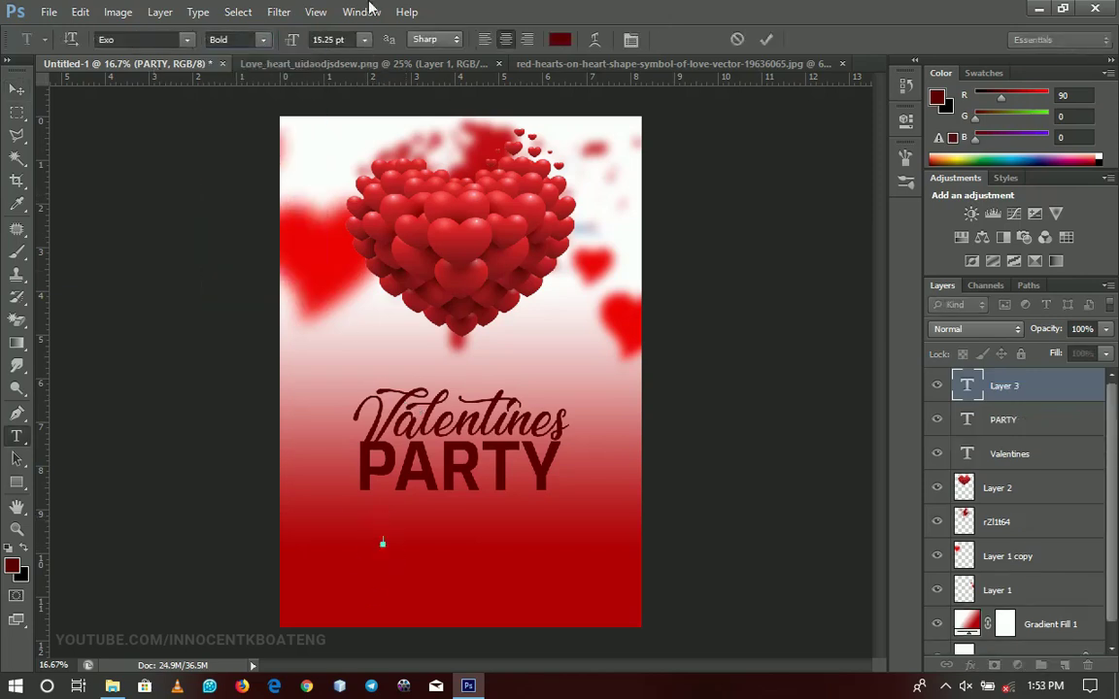
pyautogui.click(244, 41)
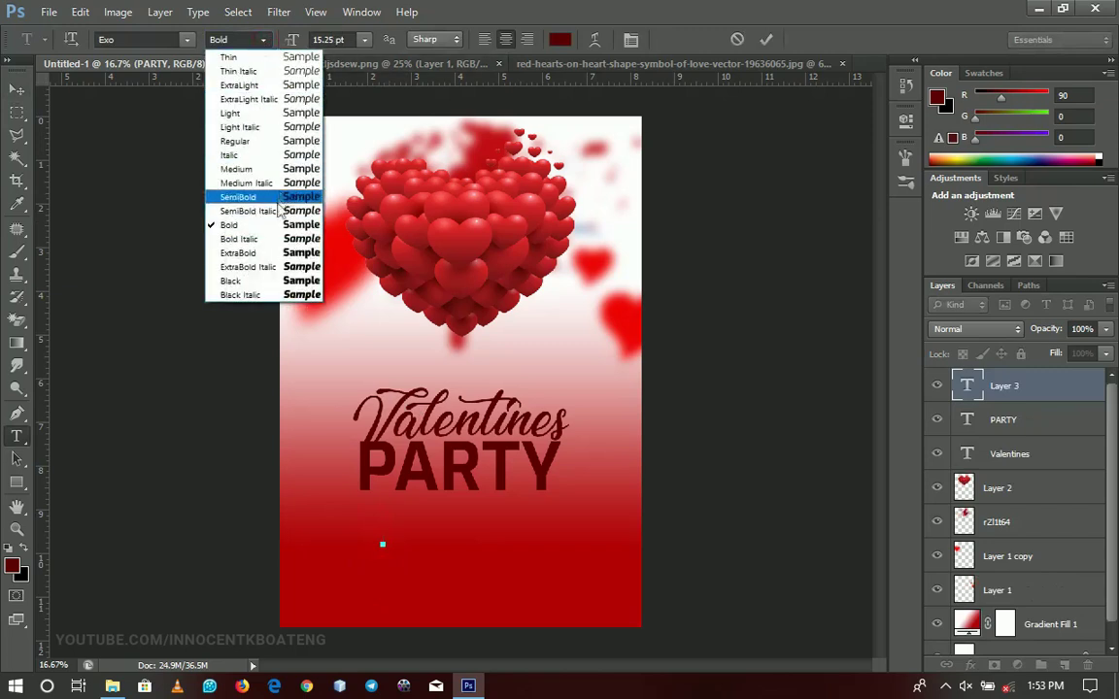
pyautogui.click(262, 197)
pyautogui.click(243, 40)
pyautogui.click(236, 169)
pyautogui.write('14TH FEBRUARY')
pyautogui.hotkey('ctrl', 'a')
pyautogui.click(559, 39)
pyautogui.click(1044, 299)
pyautogui.hotkey('ctrl', 't')
pyautogui.press('Return')
pyautogui.hotkey('ctrl', 'a')
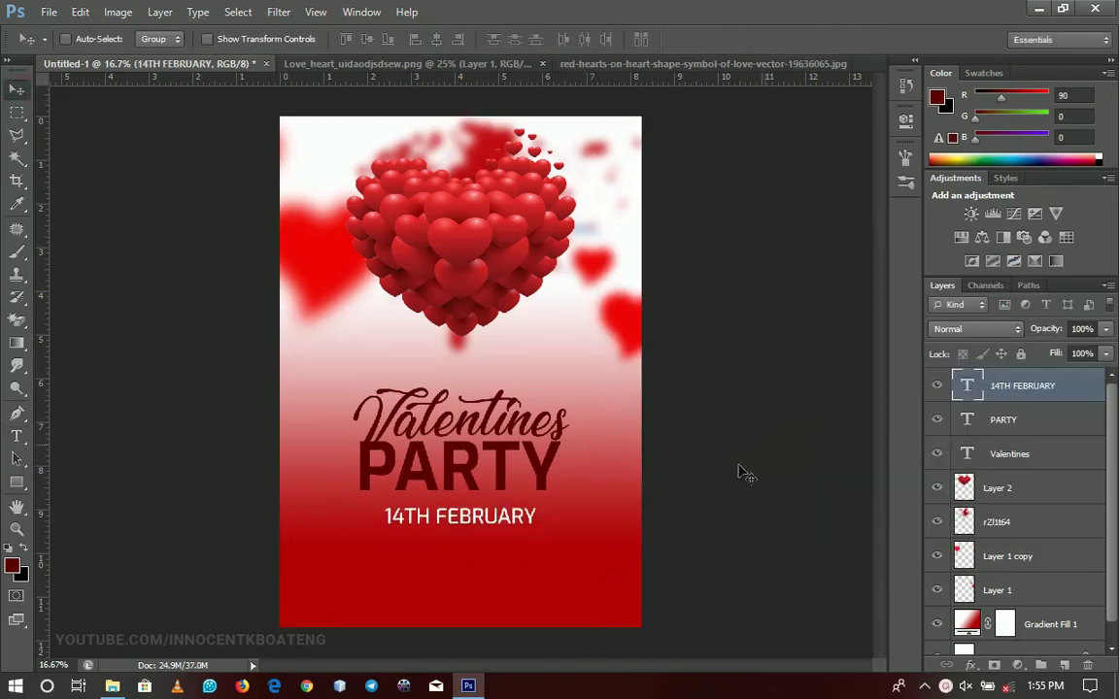
# - Copy the date line below it, shrink it, and retype it as YOU'RE INVITED TO OUR ANNUAL VALENTINES PARTY
pyautogui.moveTo(474, 510); pyautogui.dragTo(475, 537)
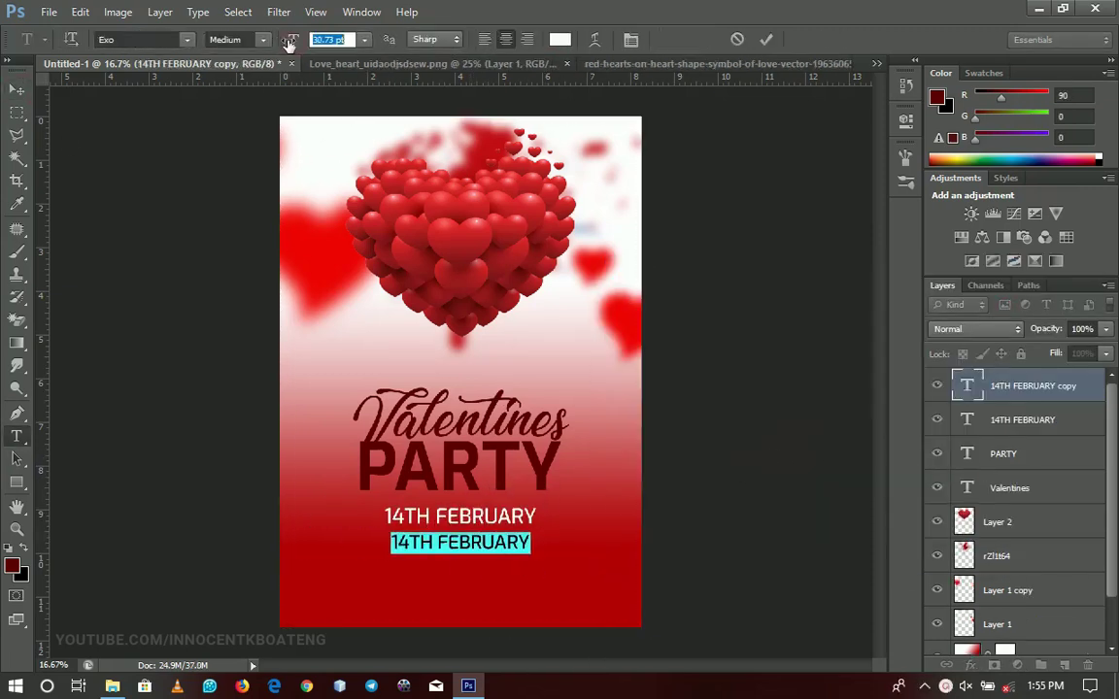
pyautogui.moveTo(289, 45); pyautogui.dragTo(281, 45)
pyautogui.write("YOU'RE INVITED TO OUR ANNUAL VALENTINES PARTY")
pyautogui.hotkey('ctrl', 'a')
pyautogui.scroll(-1, 185, 41)
pyautogui.hotkey('ctrl', 'Return')
pyautogui.hotkey('ctrl', 't')
pyautogui.press('Return')
# - Zoom in on the date and invitation lines and touch up the invitation text
pyautogui.press('z')
pyautogui.click(463, 574)
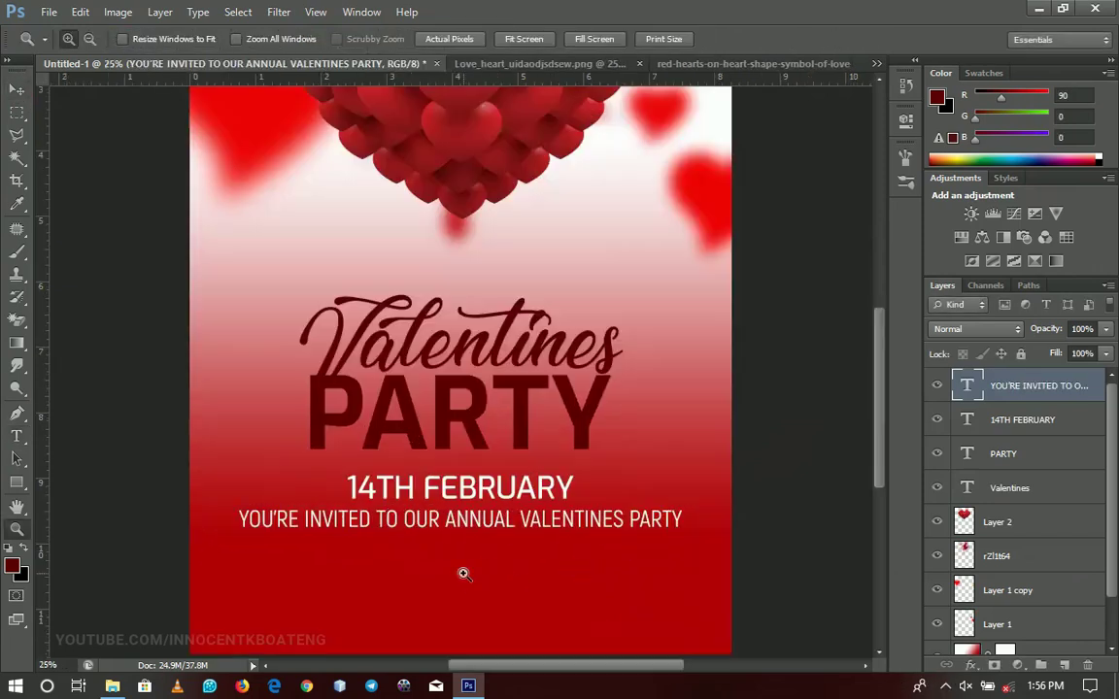
pyautogui.click(542, 507)
pyautogui.moveTo(544, 499); pyautogui.dragTo(526, 506)
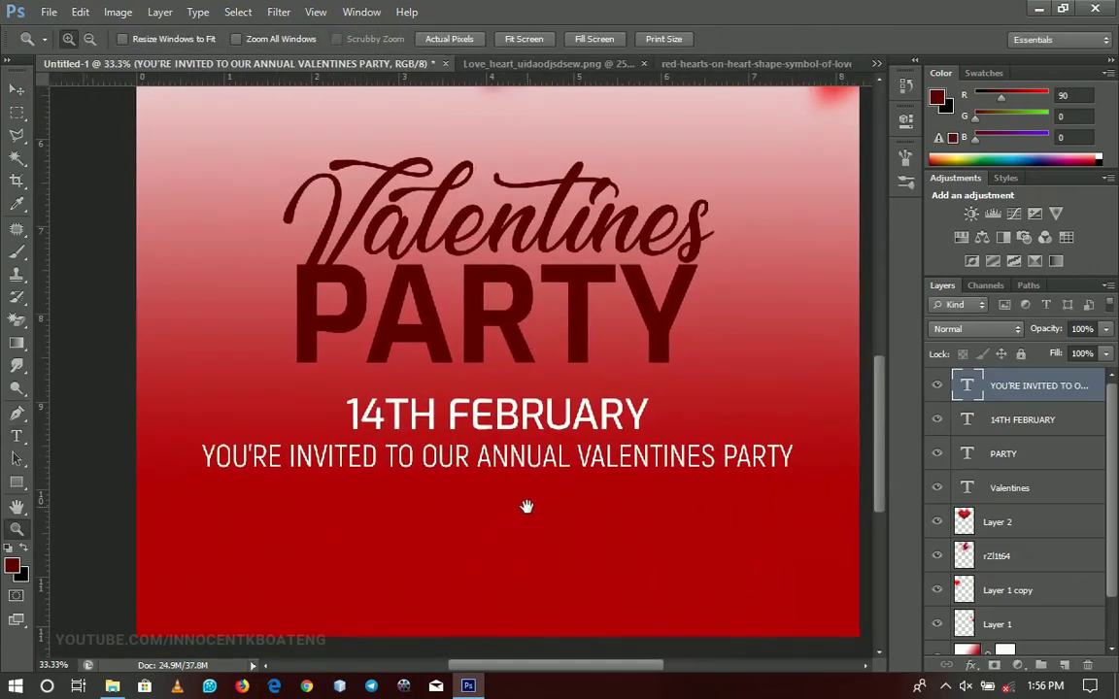
pyautogui.press('t')
pyautogui.click(501, 461)
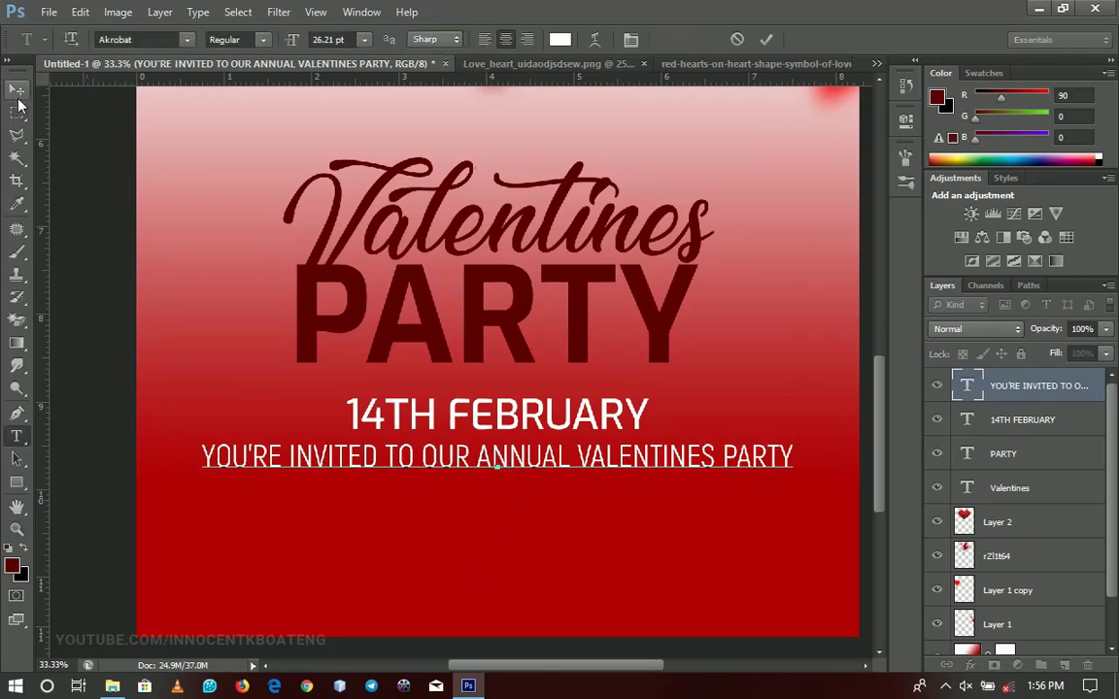
pyautogui.click(21, 93)
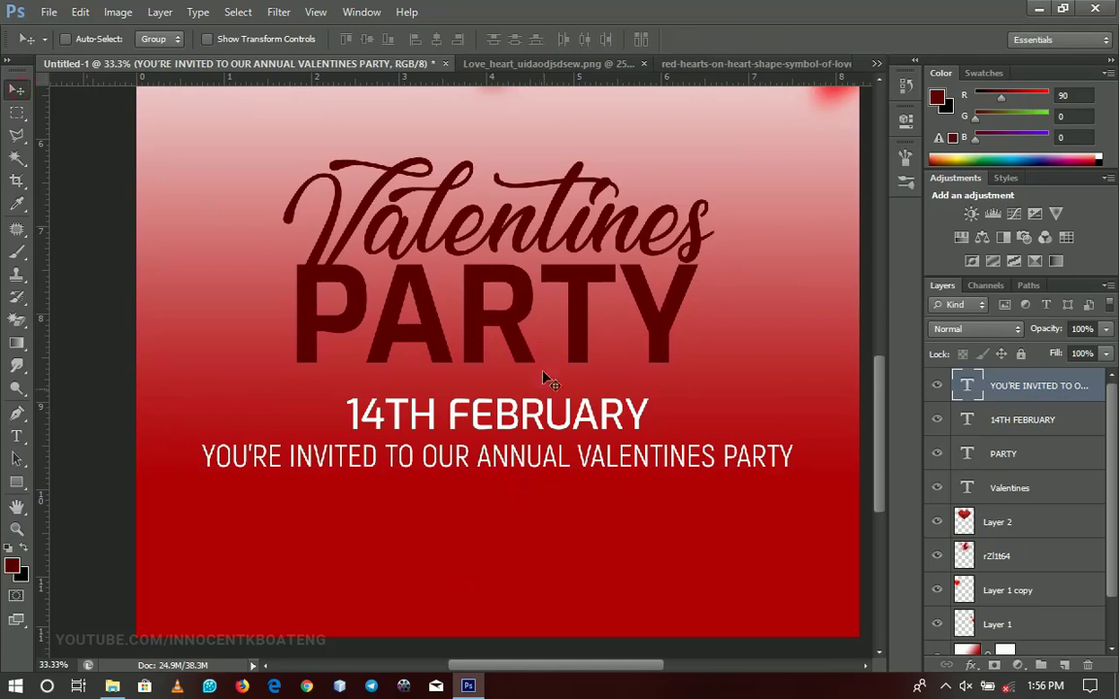
# - Draw a thin rectangle line beneath the invitation text and centre it on the canvas
pyautogui.scroll(-1, 545, 380)
pyautogui.hscroll(1, 545, 379)
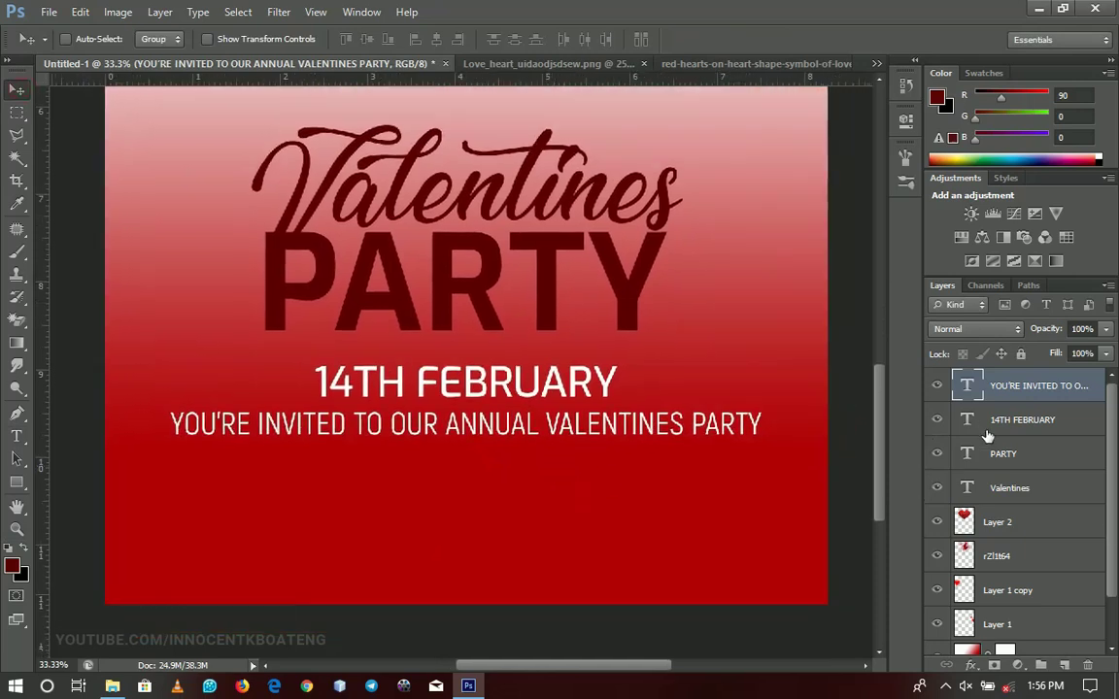
pyautogui.click(995, 521)
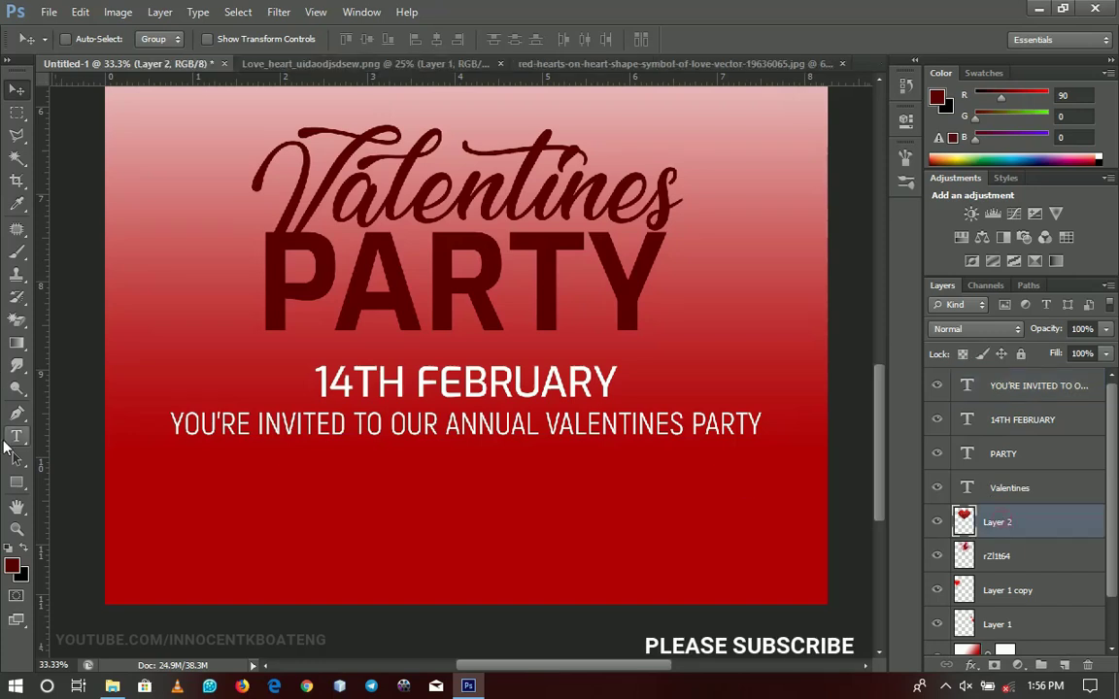
pyautogui.click(22, 485)
pyautogui.rightClick(21, 485)
pyautogui.click(97, 477)
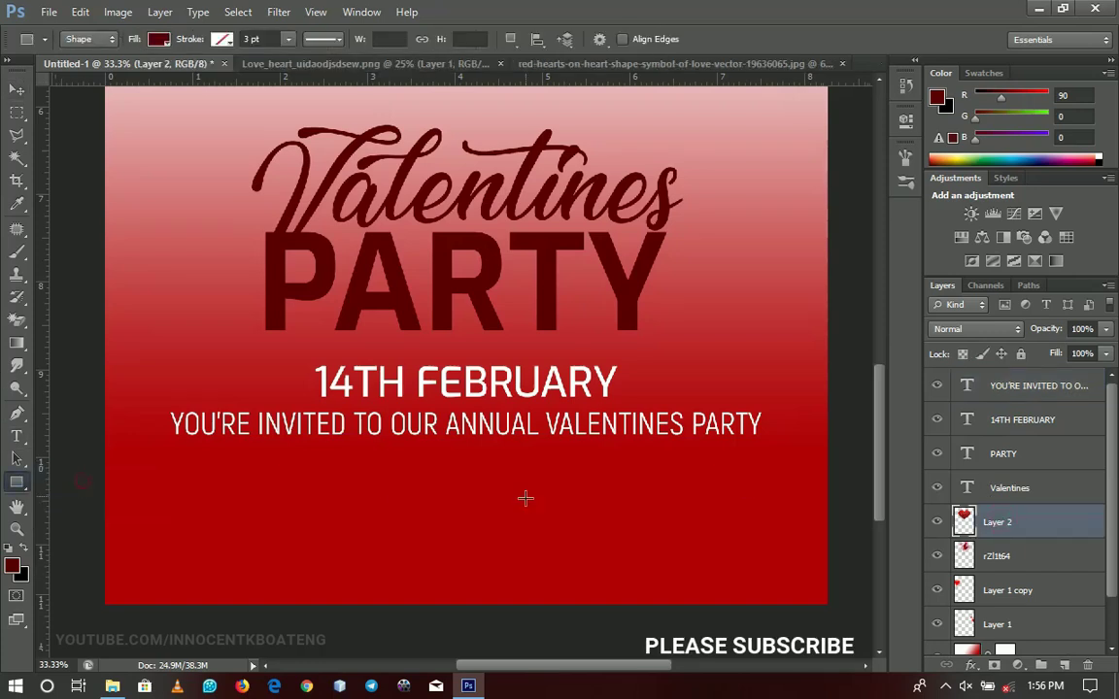
pyautogui.moveTo(177, 452); pyautogui.dragTo(762, 453)
pyautogui.click(17, 88)
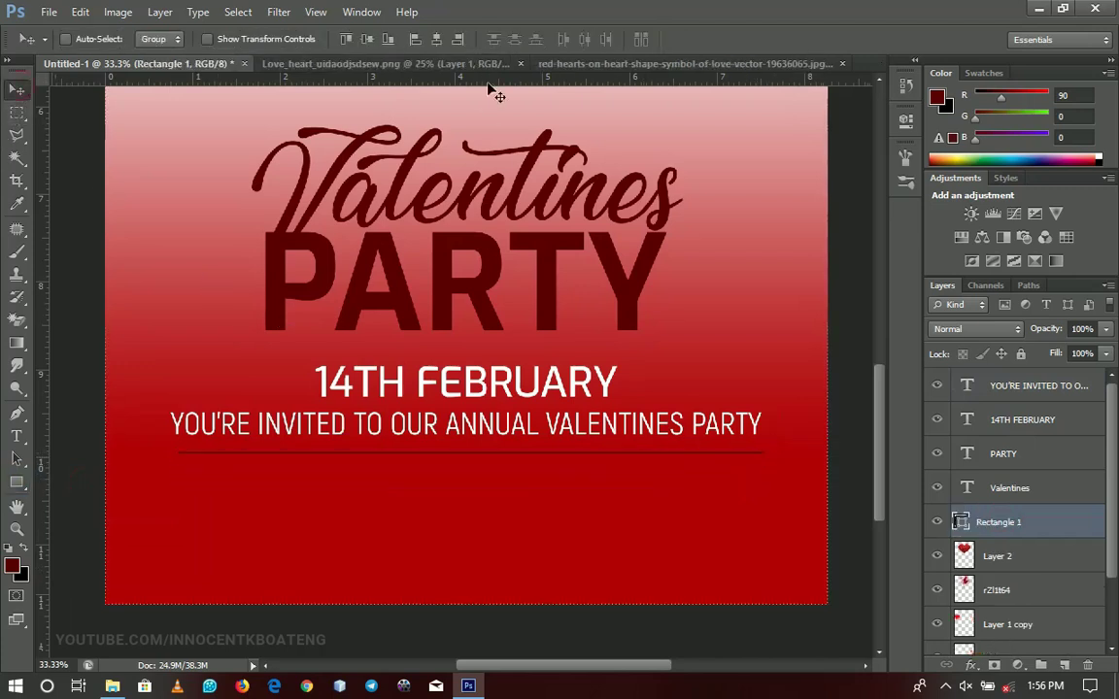
pyautogui.moveTo(470, 380); pyautogui.dragTo(475, 378)
pyautogui.click(279, 14)
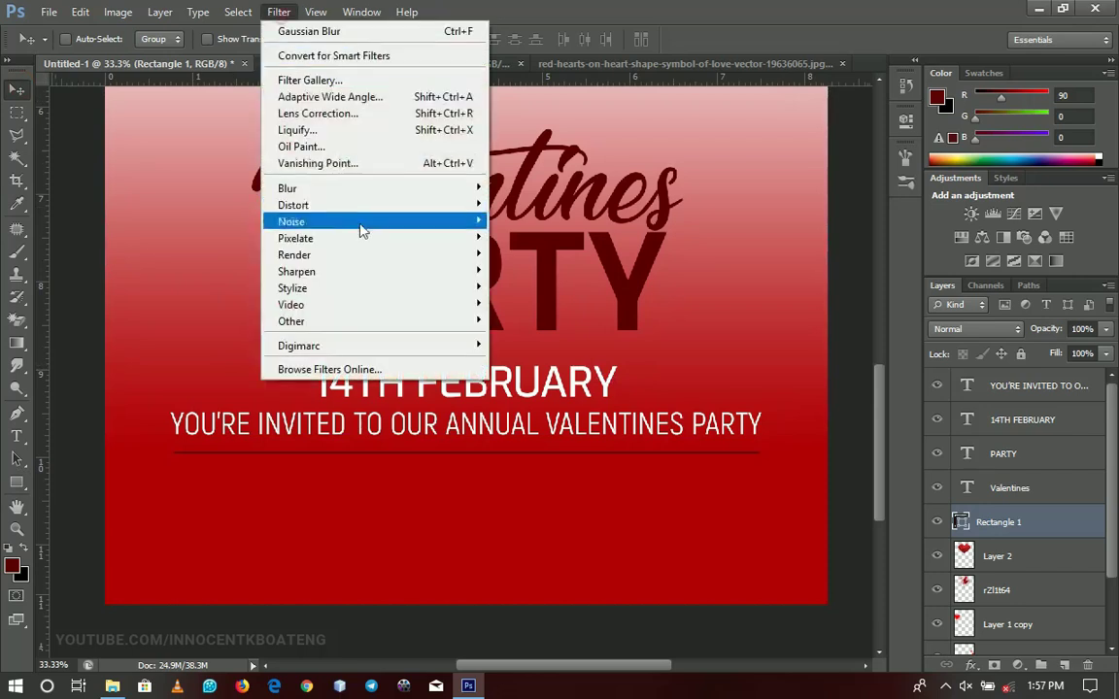
# - Rasterize the divider line and apply a 0°, 244-pixel Motion Blur to it
pyautogui.moveTo(428, 187)
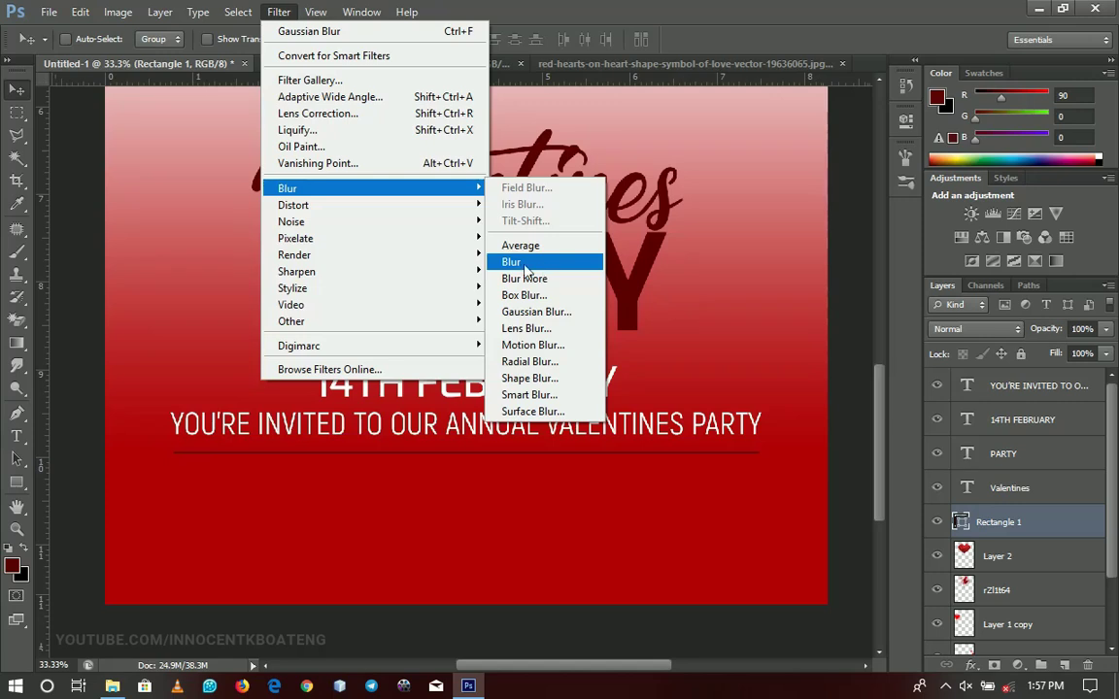
pyautogui.click(532, 347)
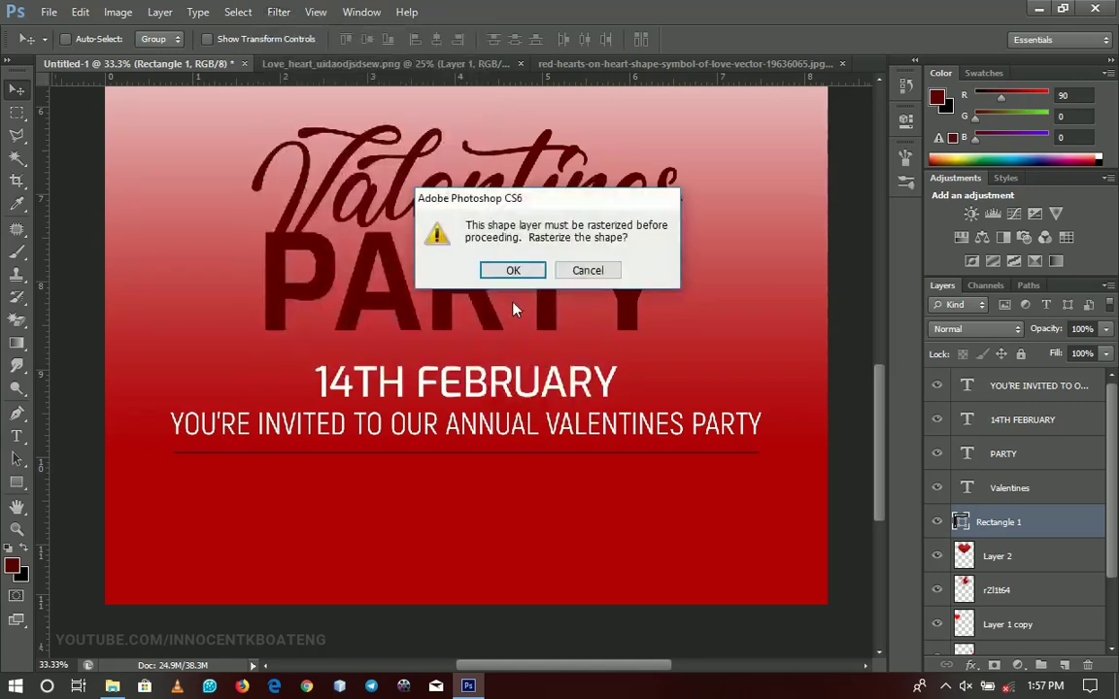
pyautogui.click(510, 269)
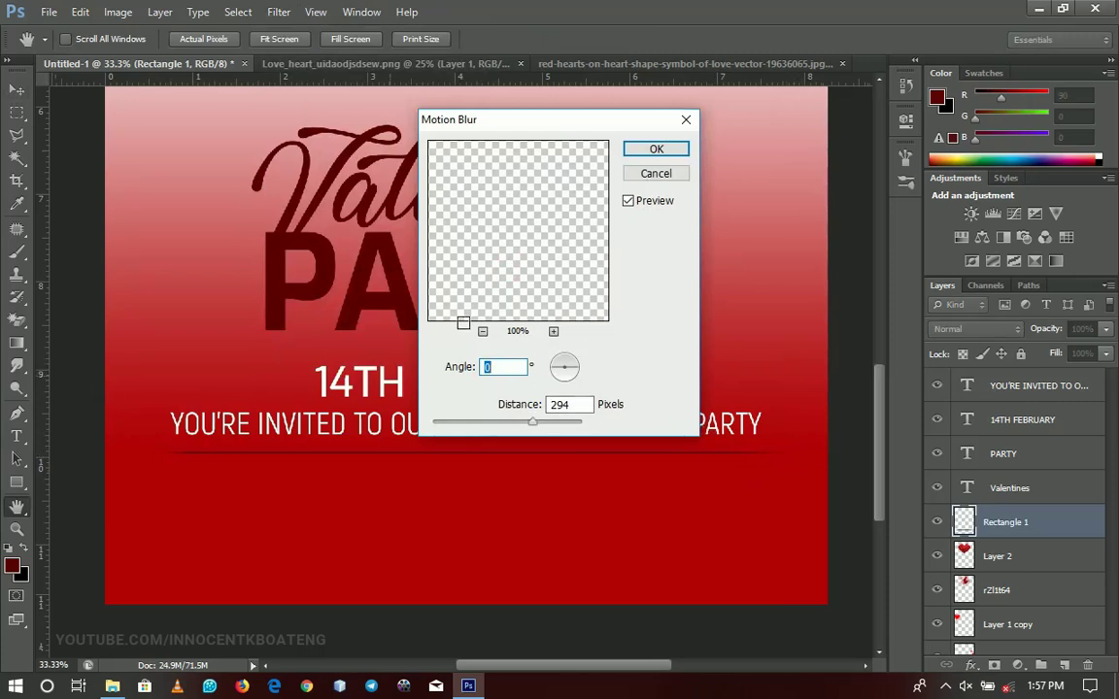
pyautogui.moveTo(533, 425); pyautogui.dragTo(554, 432)
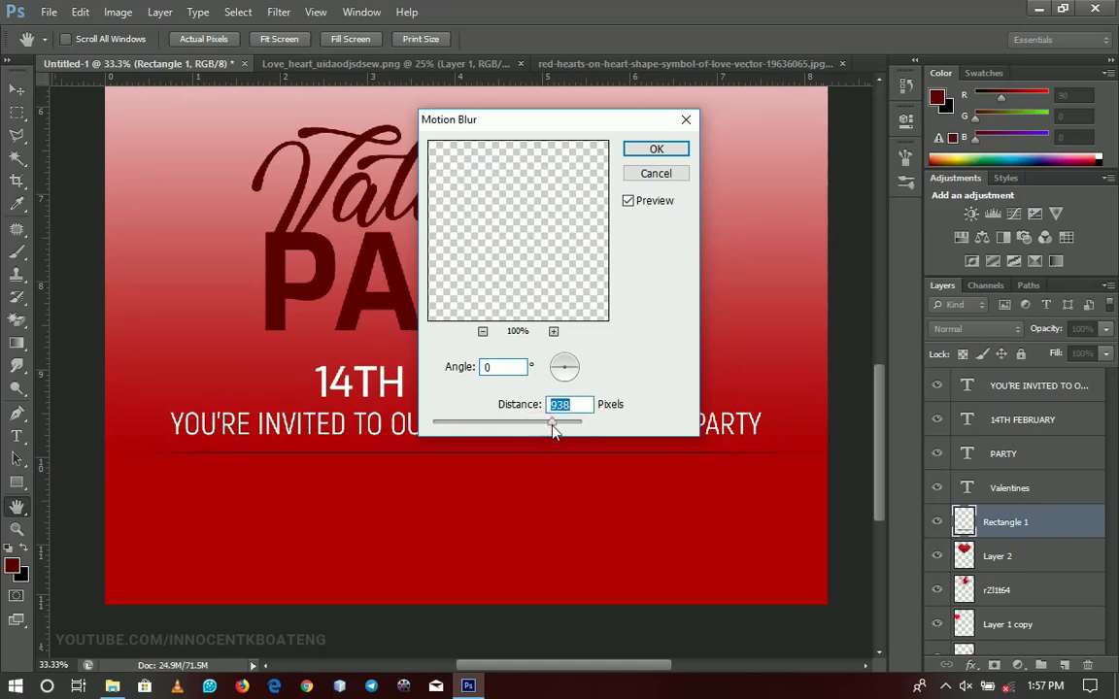
pyautogui.click(522, 427)
pyautogui.click(657, 150)
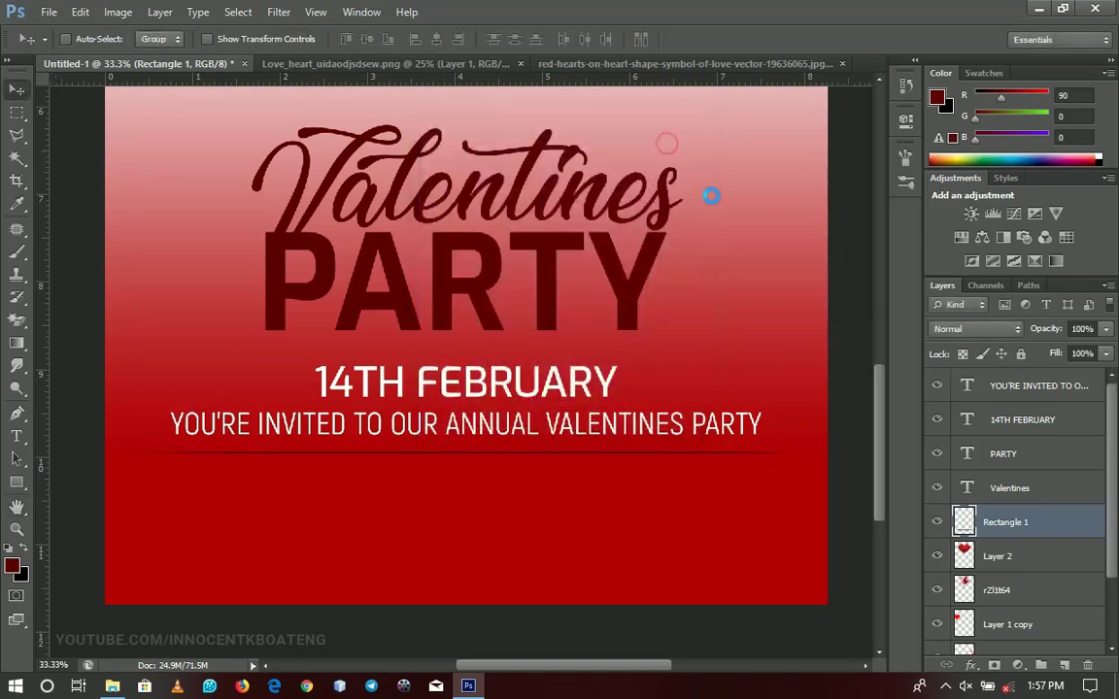
pyautogui.click(1056, 384)
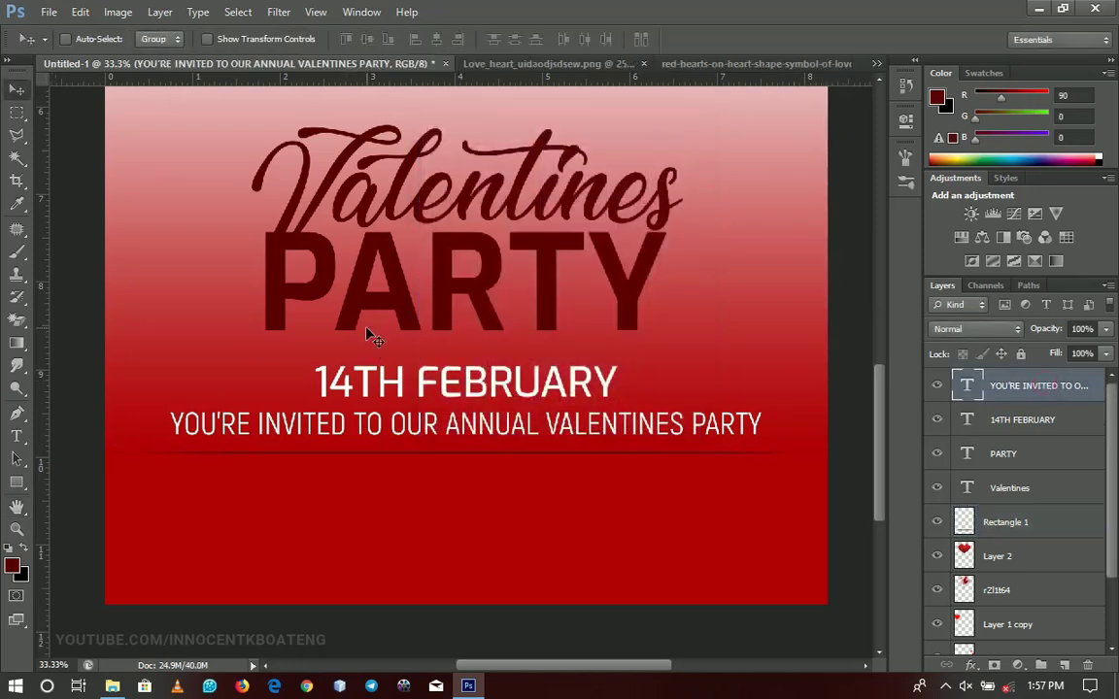
# - Copy the invitation line below the divider and retype it as FREE ENTRY FREE PARKING FREE DRINKS
pyautogui.rightClick(503, 445)
pyautogui.click(505, 446)
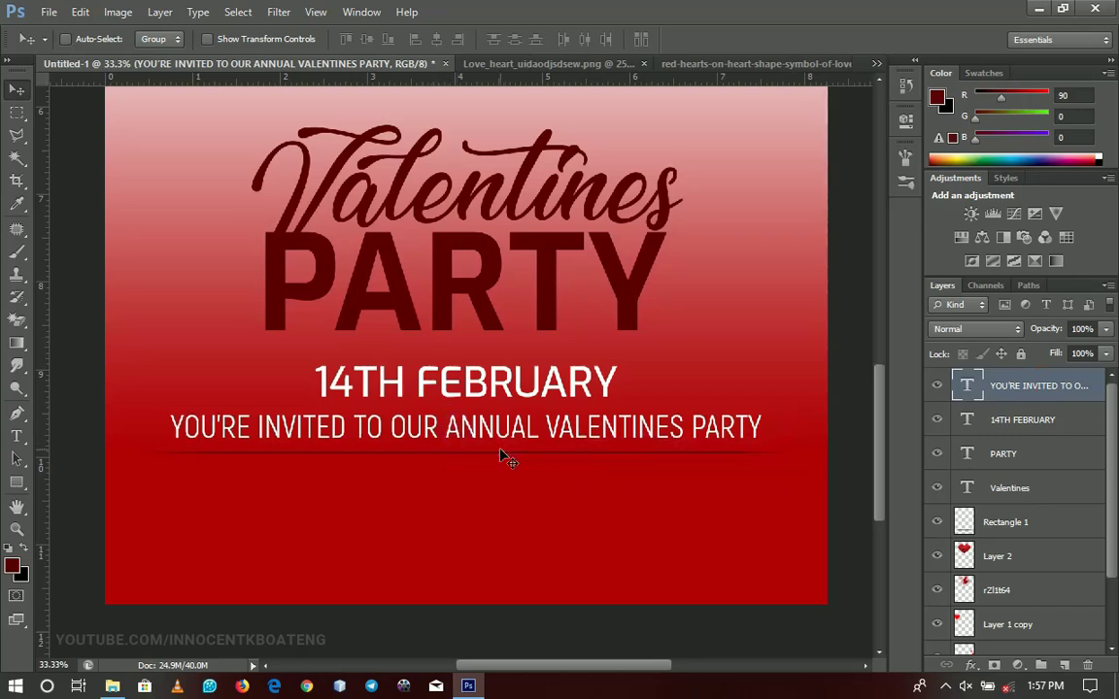
pyautogui.moveTo(503, 456); pyautogui.dragTo(500, 486)
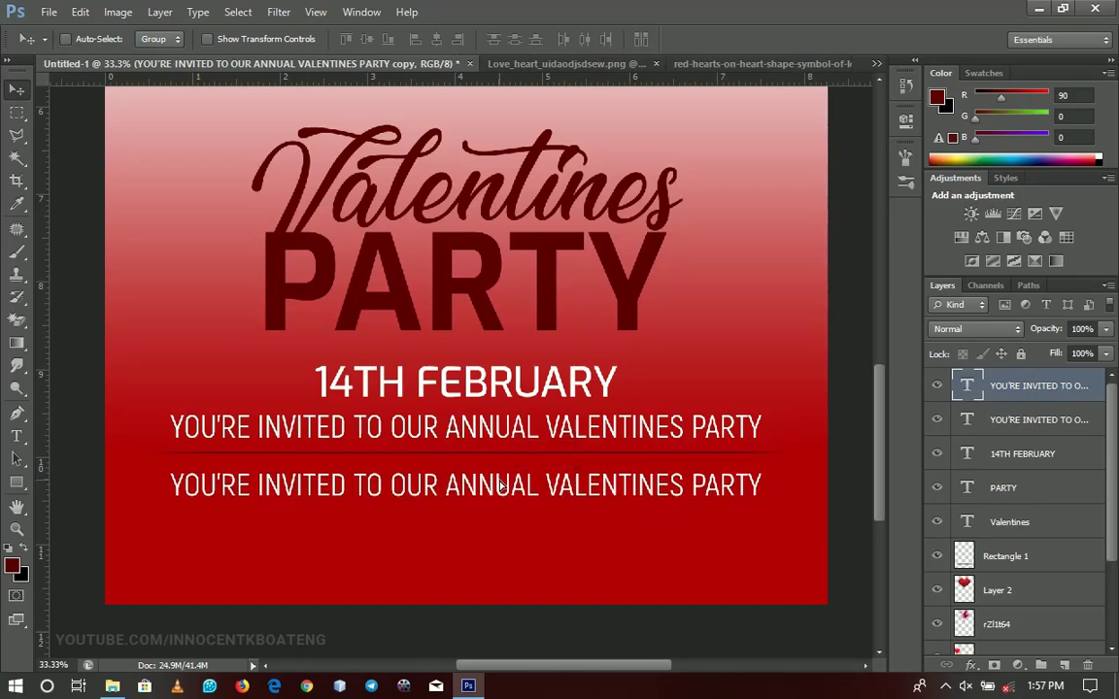
pyautogui.press('t')
pyautogui.click(496, 481)
pyautogui.hotkey('ctrl', 'a')
pyautogui.write('FREE ENTRY      FREE PARKI')
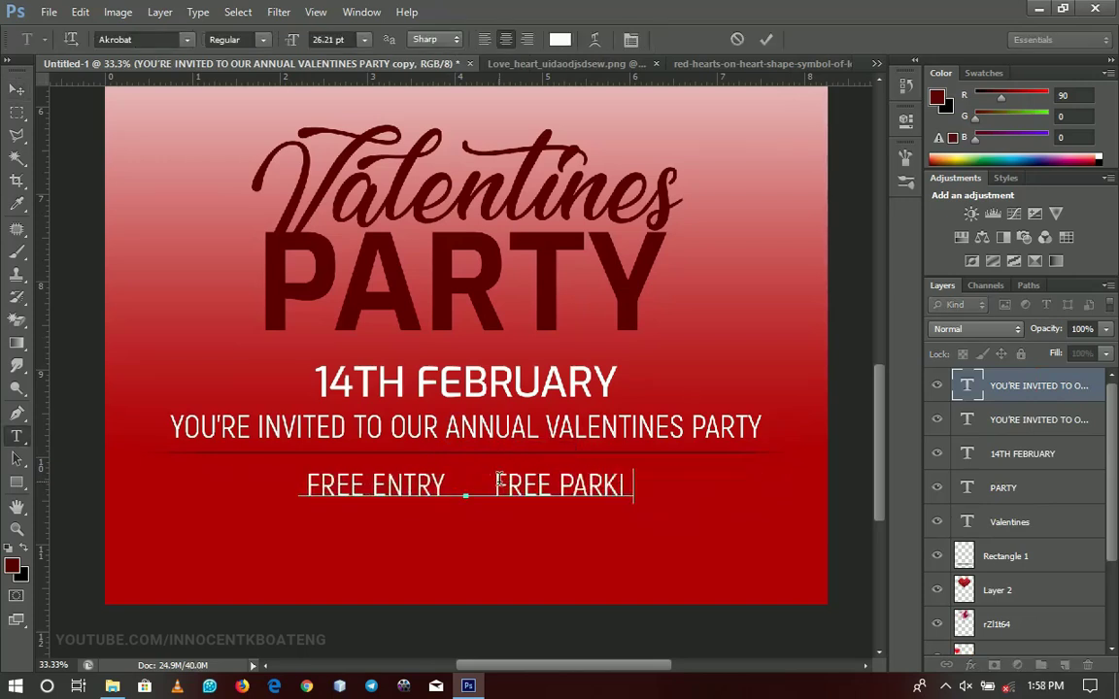
pyautogui.write('NG      FREE DRINKS')
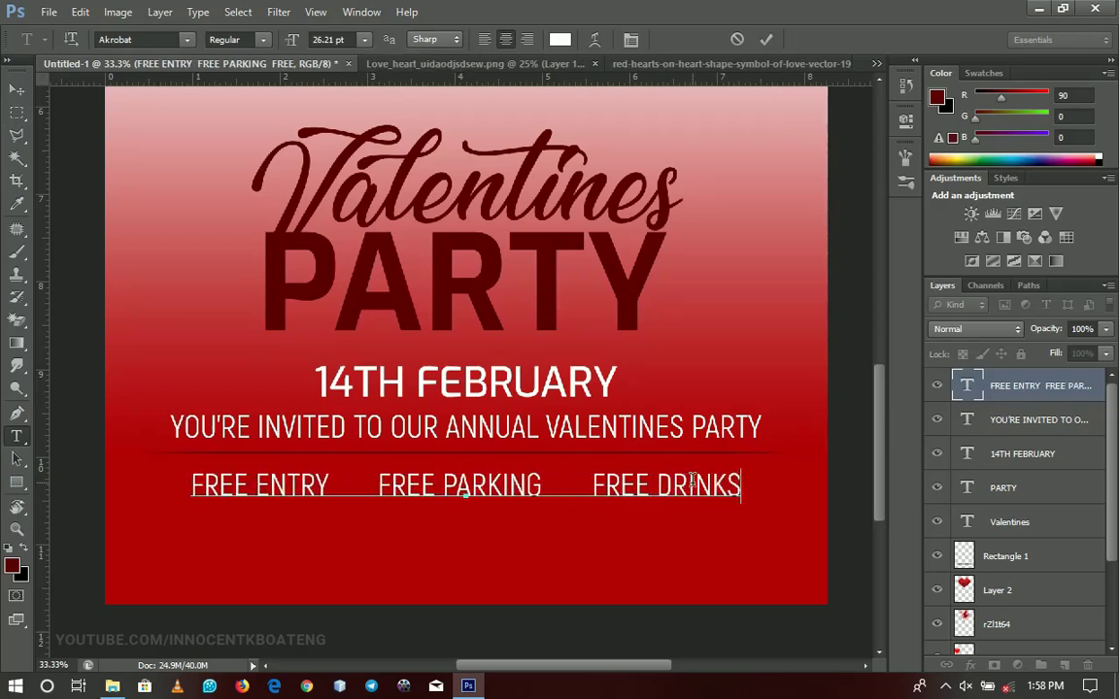
pyautogui.hotkey('ctrl', 'Return')
# - Scale the FREE line down to about 78% and centre it
pyautogui.press('v')
pyautogui.hotkey('ctrl', 't')
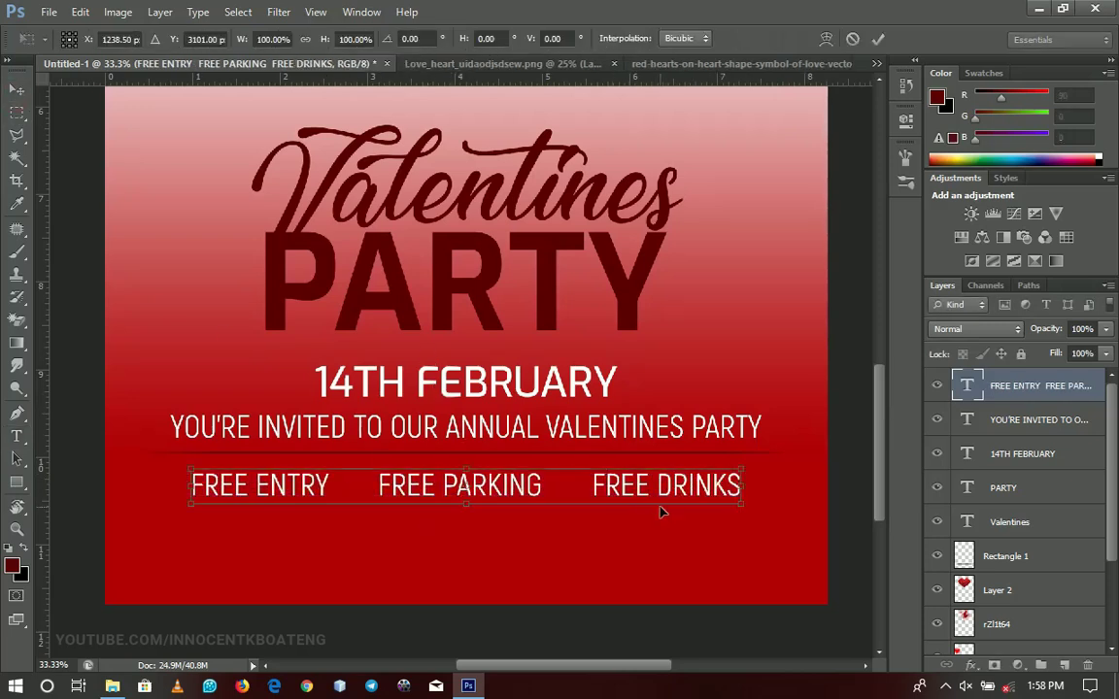
pyautogui.moveTo(744, 506); pyautogui.dragTo(684, 500)
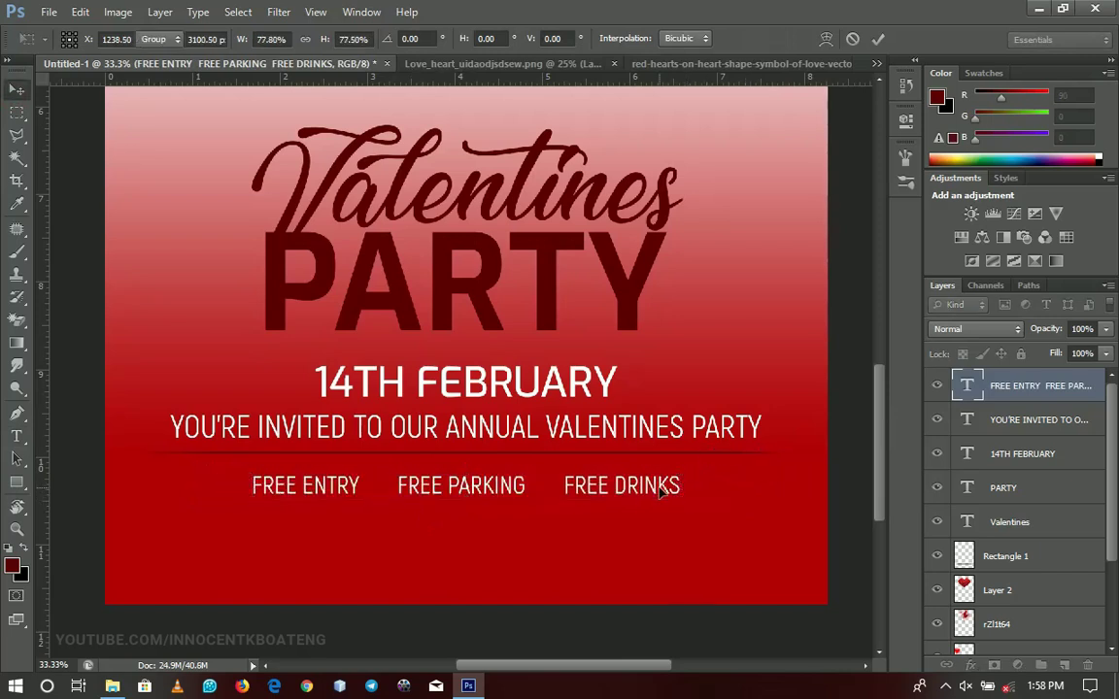
pyautogui.press('Return')
pyautogui.hotkey('ctrl', 'a')
pyautogui.hotkey('ctrl', 'd')
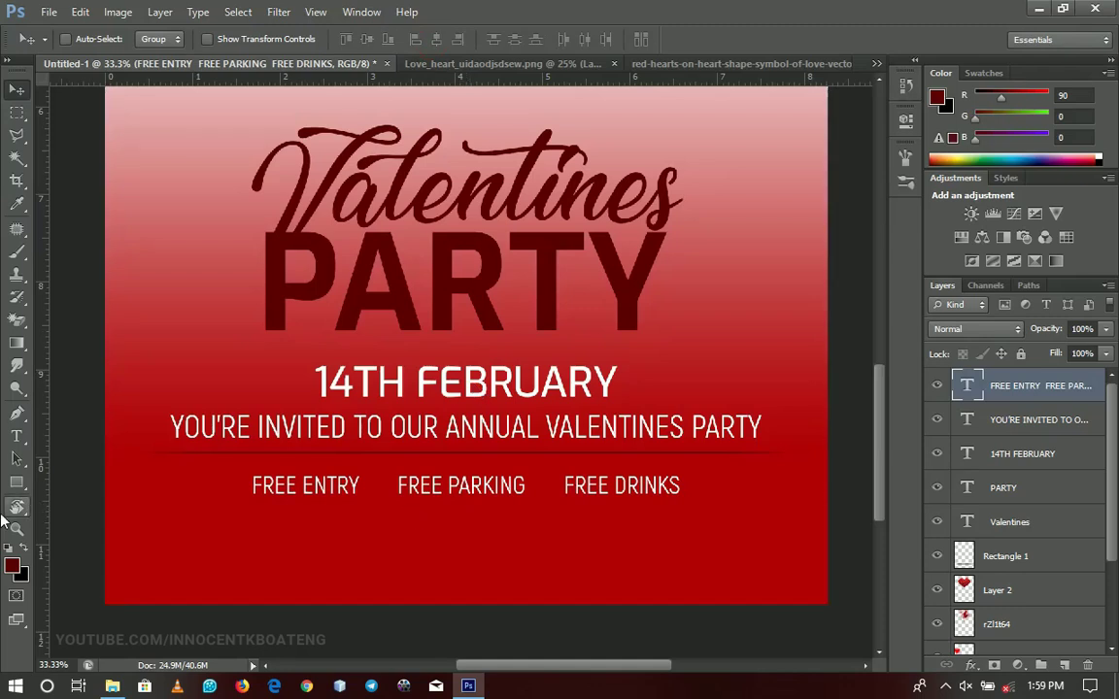
# - Draw a rectangle around the FREE line with a fully transparent fill
pyautogui.moveTo(17, 483); pyautogui.dragTo(60, 491)
pyautogui.click(60, 481)
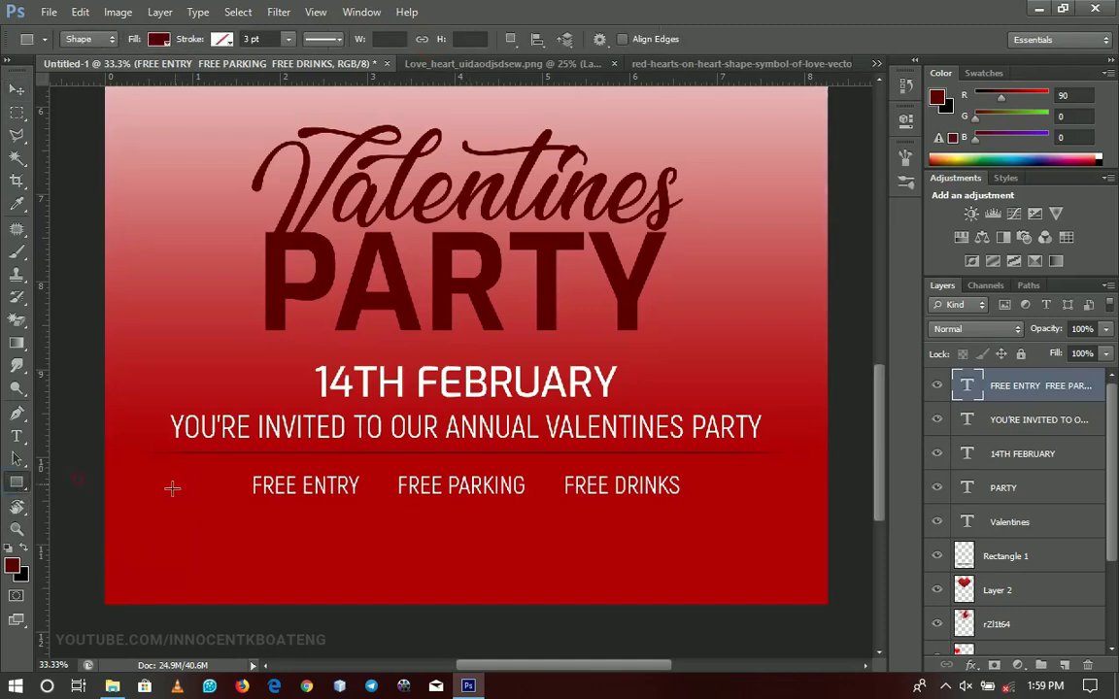
pyautogui.moveTo(244, 471); pyautogui.dragTo(689, 502)
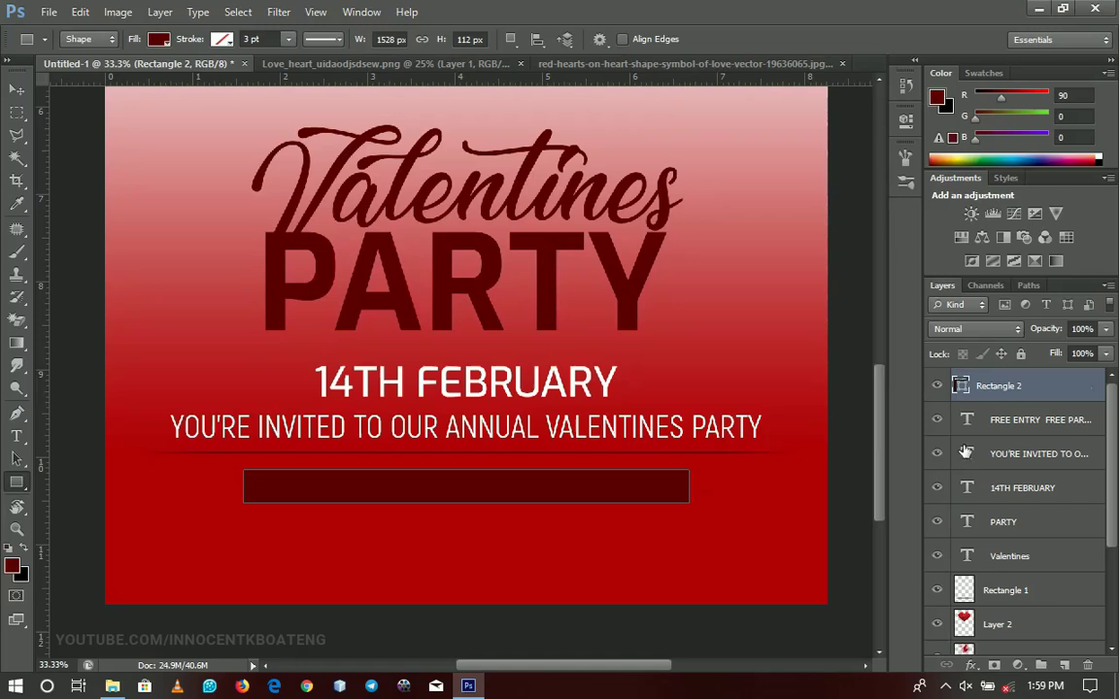
pyautogui.moveTo(1073, 356); pyautogui.dragTo(898, 375)
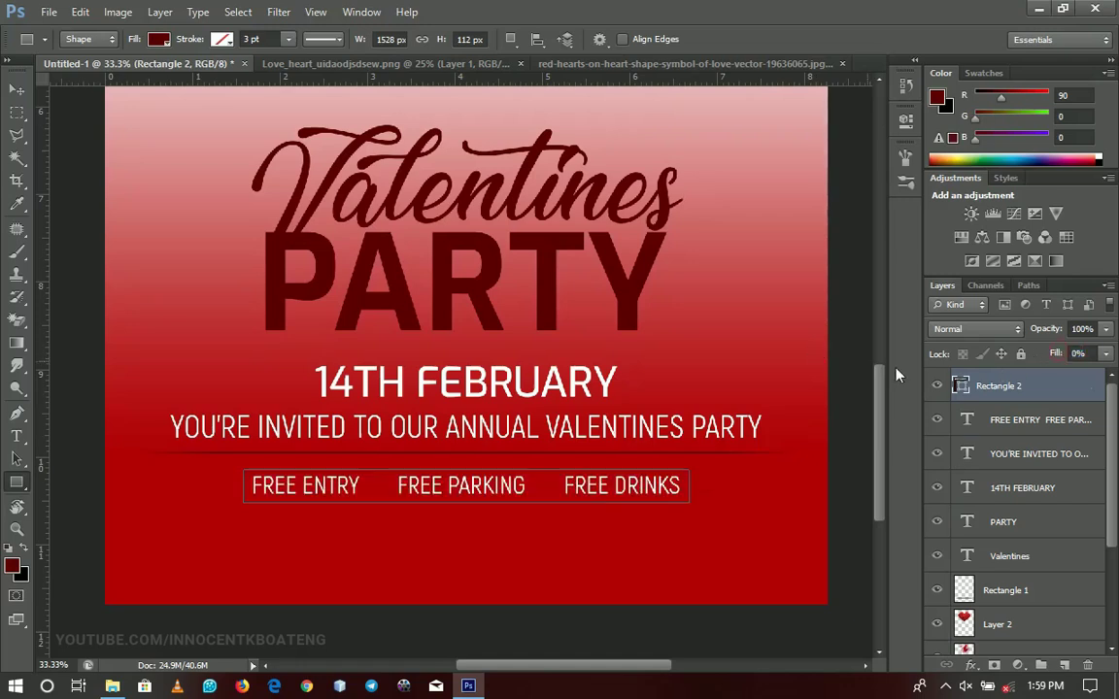
# - Give the Rectangle 2 box a white 3 px Stroke layer style
pyautogui.rightClick(1013, 387)
pyautogui.click(792, 80)
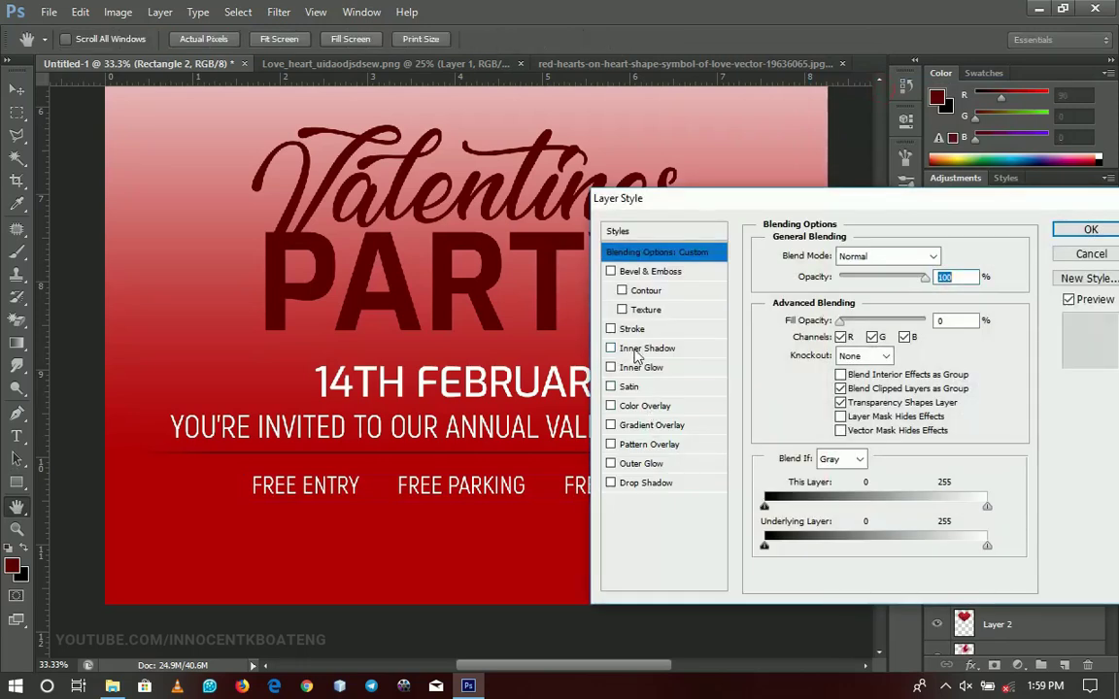
pyautogui.click(632, 329)
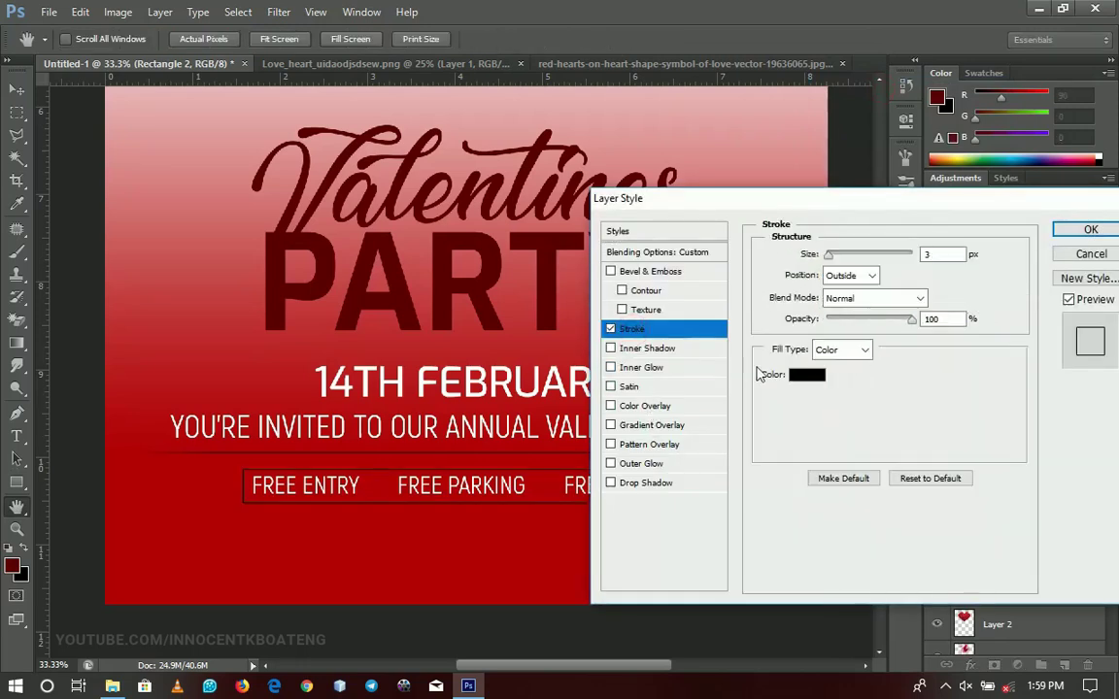
pyautogui.click(811, 376)
pyautogui.click(614, 313)
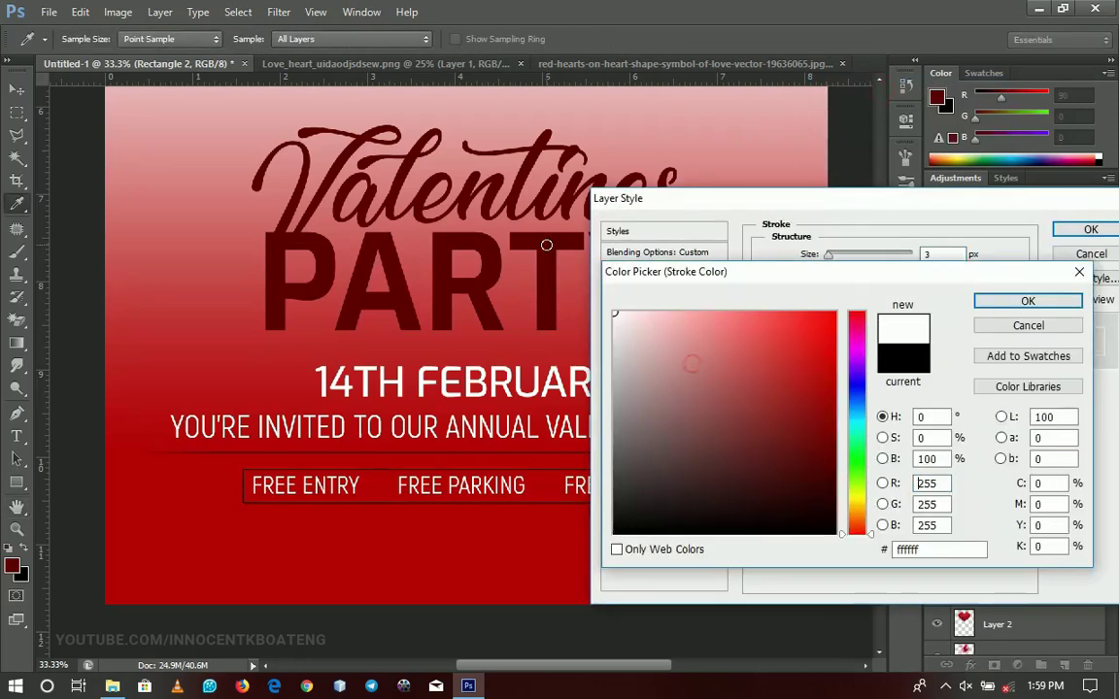
pyautogui.click(981, 301)
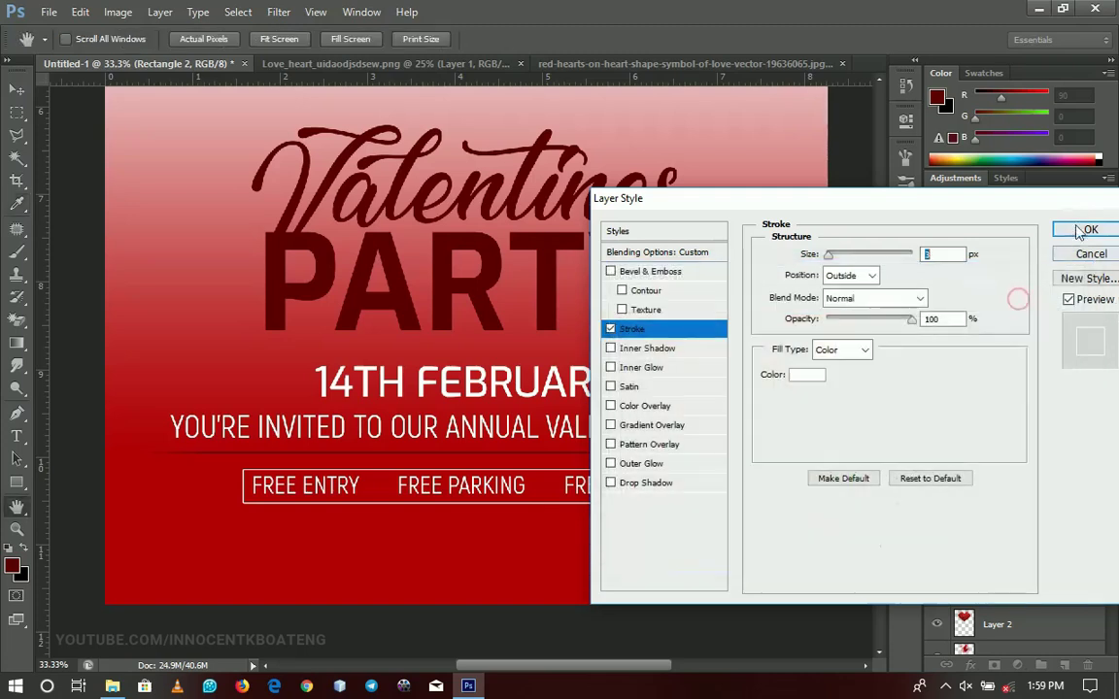
pyautogui.press('Return')
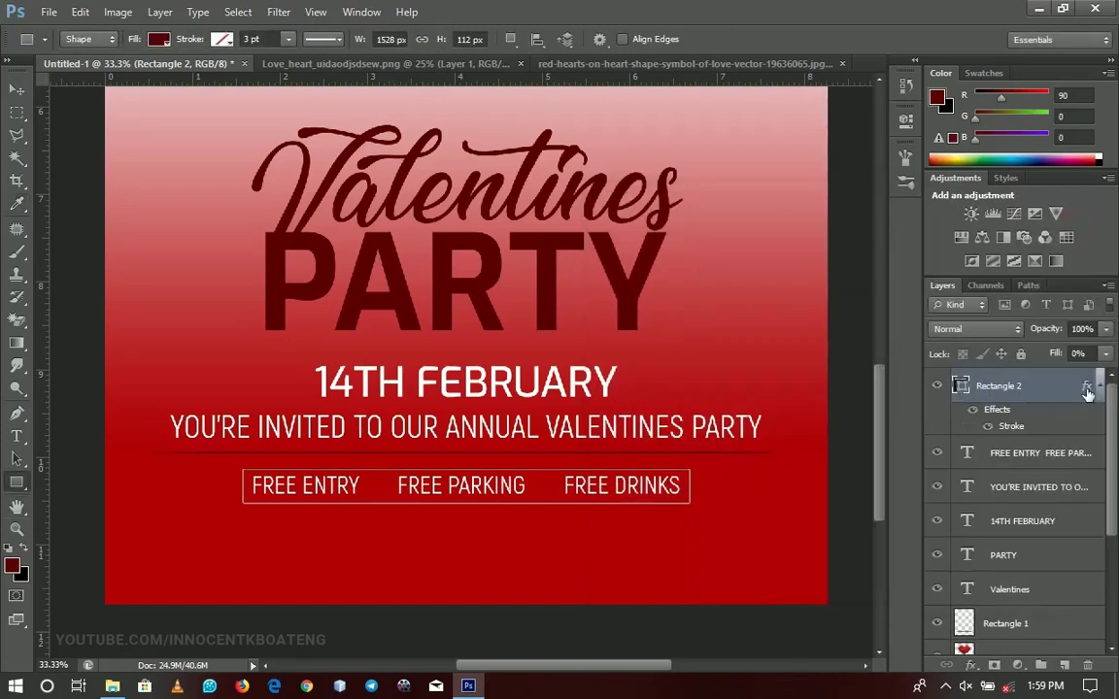
pyautogui.click(1099, 385)
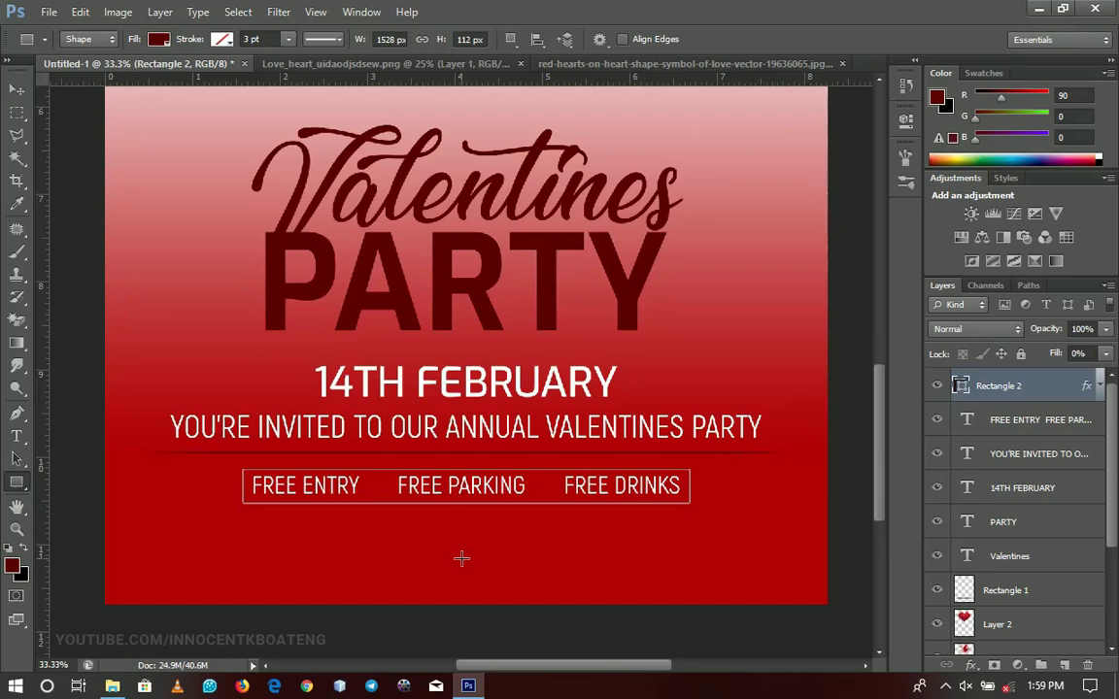
# - Select the FREE ENTRY FREE PARKING FREE DRINKS text layer and duplicate it
pyautogui.press('v')
pyautogui.rightClick(472, 480)
pyautogui.click(520, 494)
pyautogui.rightClick(501, 487)
pyautogui.click(534, 520)
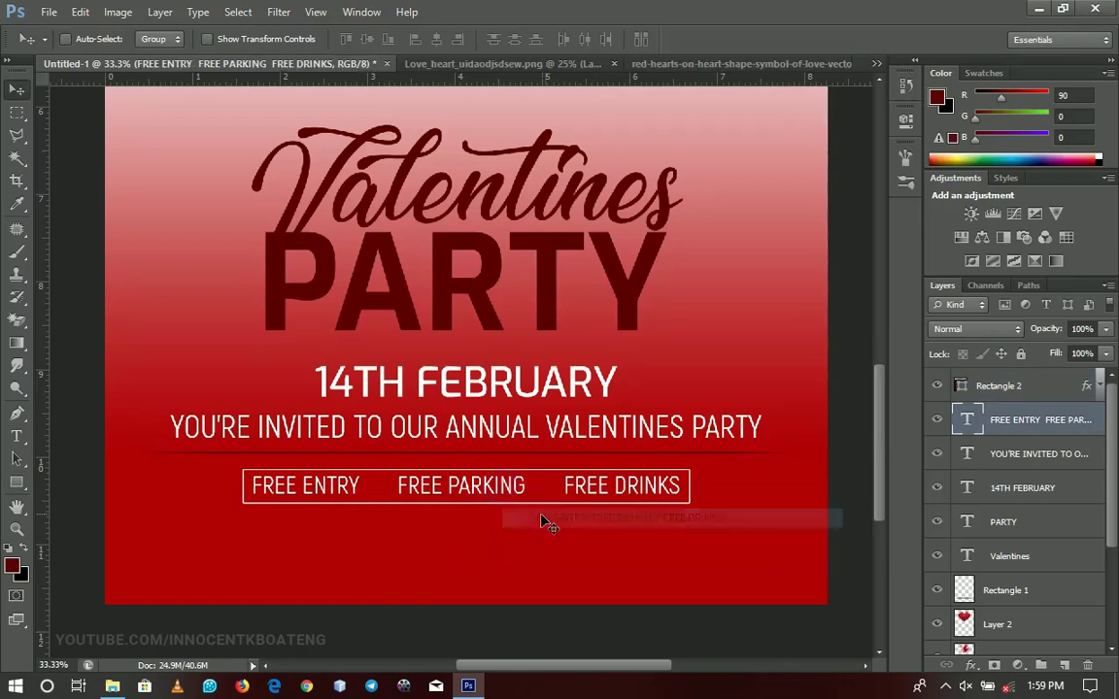
pyautogui.hotkey('ctrl', 'j')
# - Move the copied line below the box and retype it as facebook.com/Innografix
pyautogui.moveTo(532, 507); pyautogui.dragTo(524, 580)
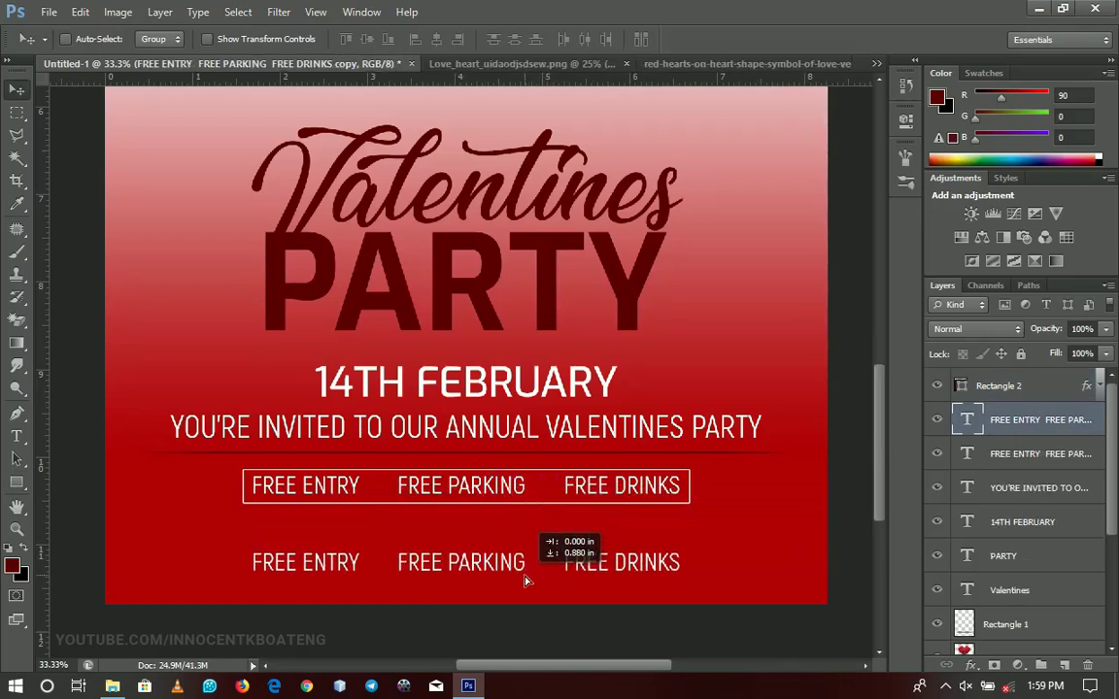
pyautogui.moveTo(529, 580); pyautogui.dragTo(532, 594)
pyautogui.doubleClick(529, 579)
pyautogui.write('facebook.com/Innografix')
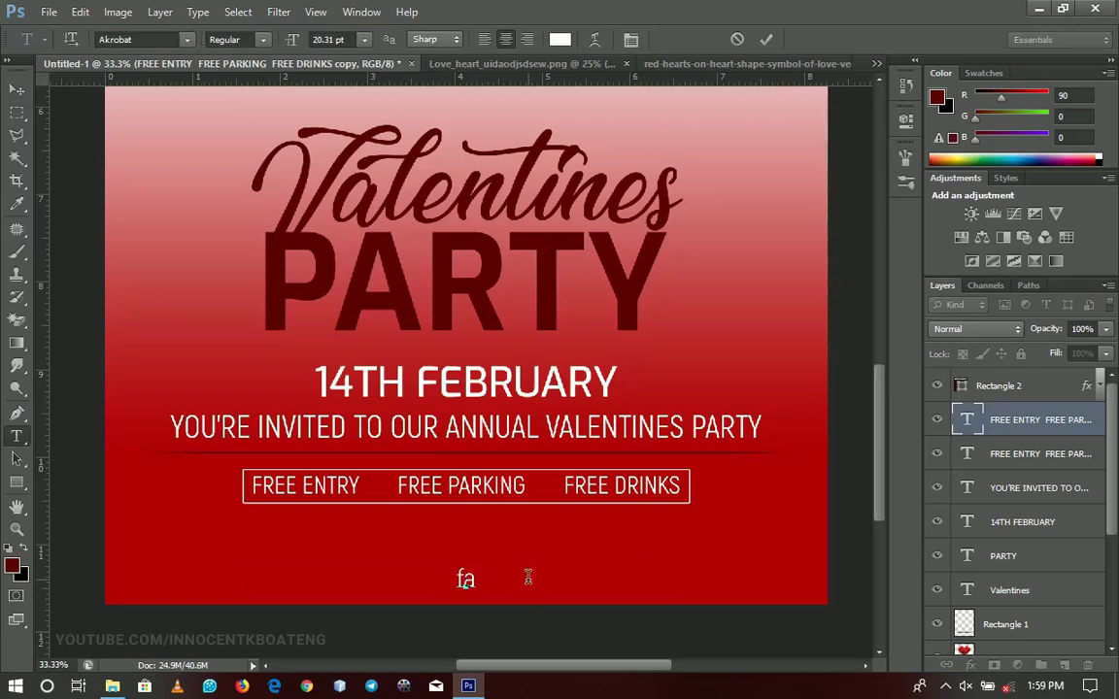
pyautogui.hotkey('ctrl', 'Return')
pyautogui.hotkey('ctrl', 'a')
# - Fit the whole poster on screen, then zoom back into the text area to review it
pyautogui.scroll(-2, 559, 480)
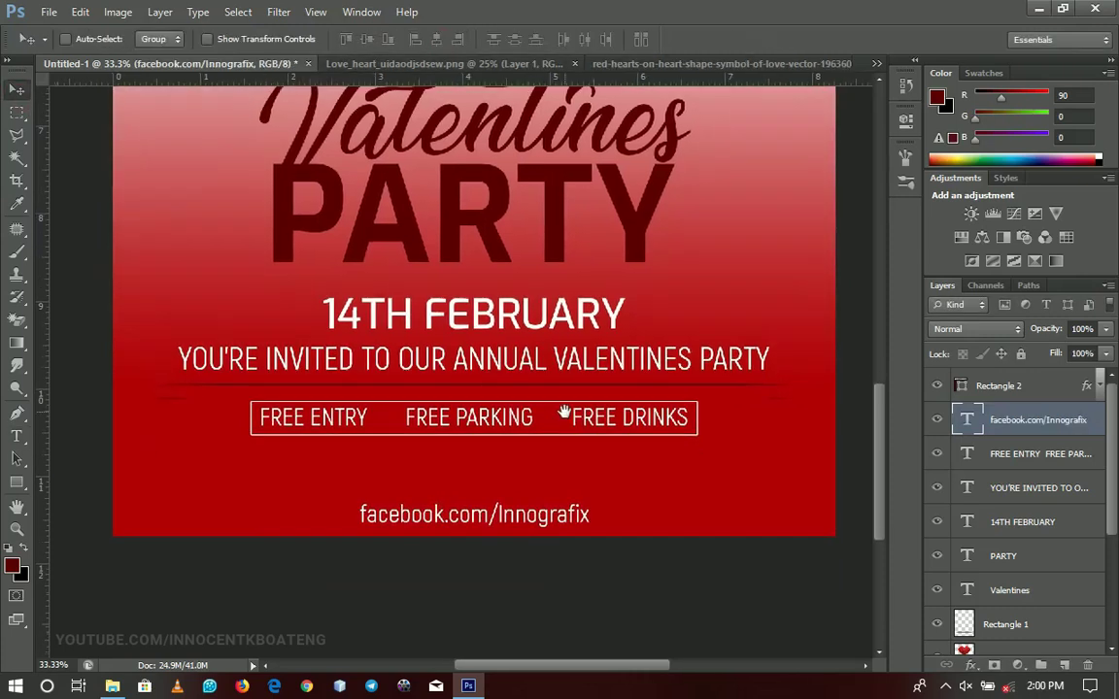
pyautogui.press('z')
pyautogui.rightClick(563, 355)
pyautogui.click(592, 351)
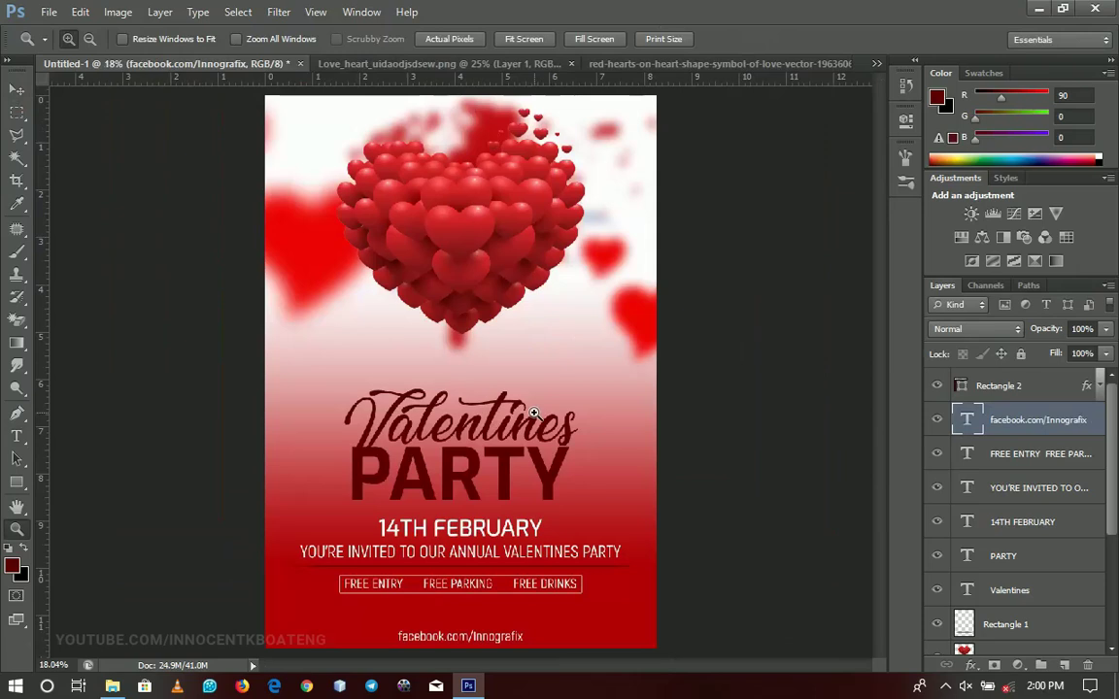
pyautogui.click(533, 413)
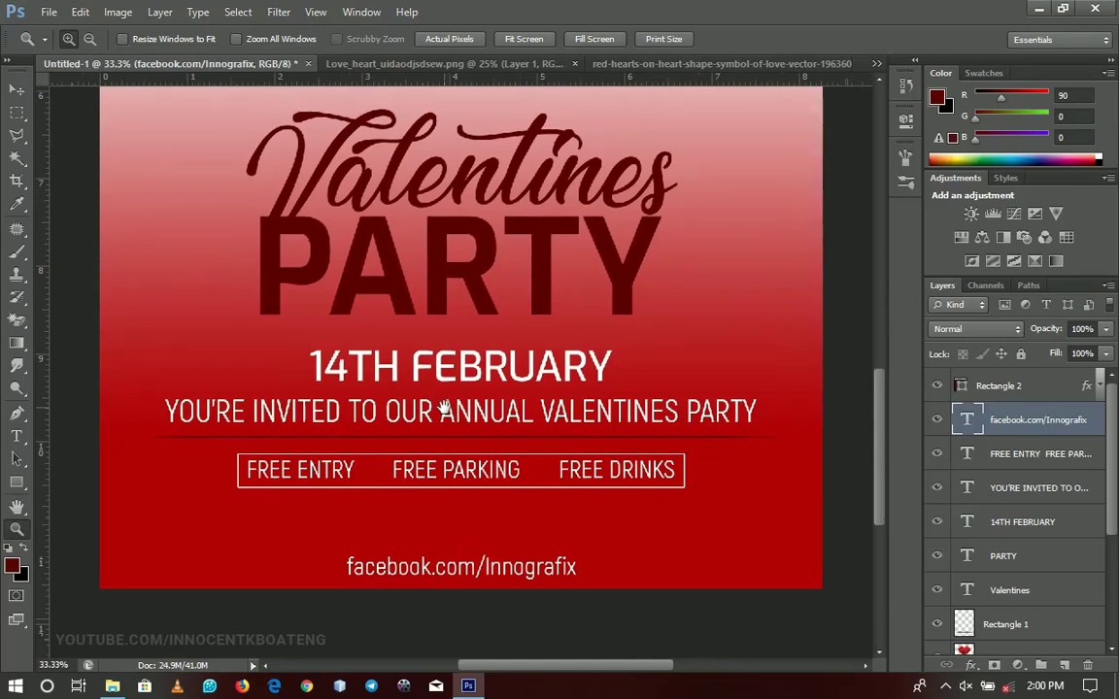
pyautogui.moveTo(493, 459); pyautogui.dragTo(505, 433)
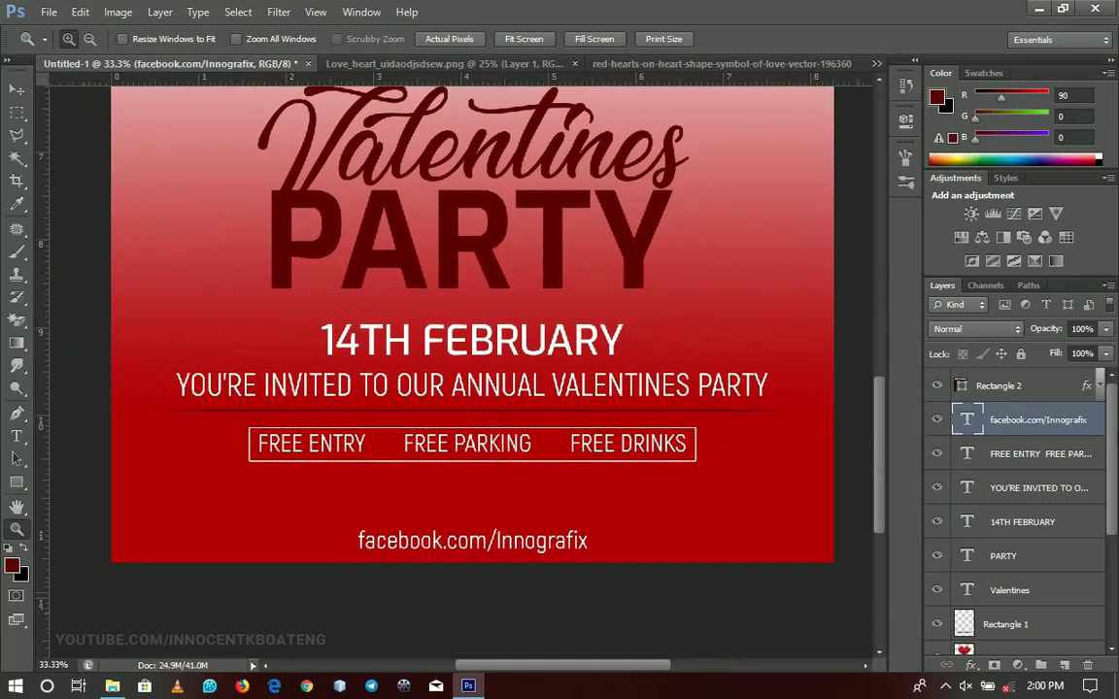
pyautogui.scroll(-5, 1114, 419)
# - Place Red_Rose_with_Petals above Gradient Fill 1, scaled to about 86% and aligned to the canvas
pyautogui.click(1031, 571)
pyautogui.click(1033, 604)
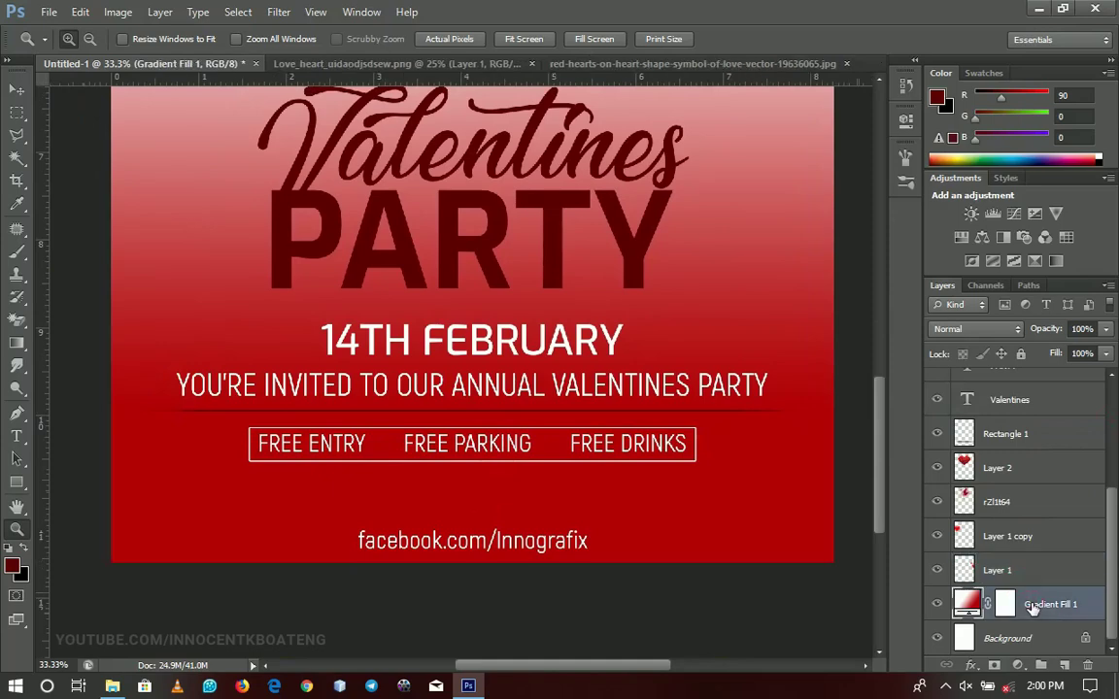
pyautogui.hotkey('alt', 'Tab')
pyautogui.moveTo(406, 230); pyautogui.dragTo(488, 633)
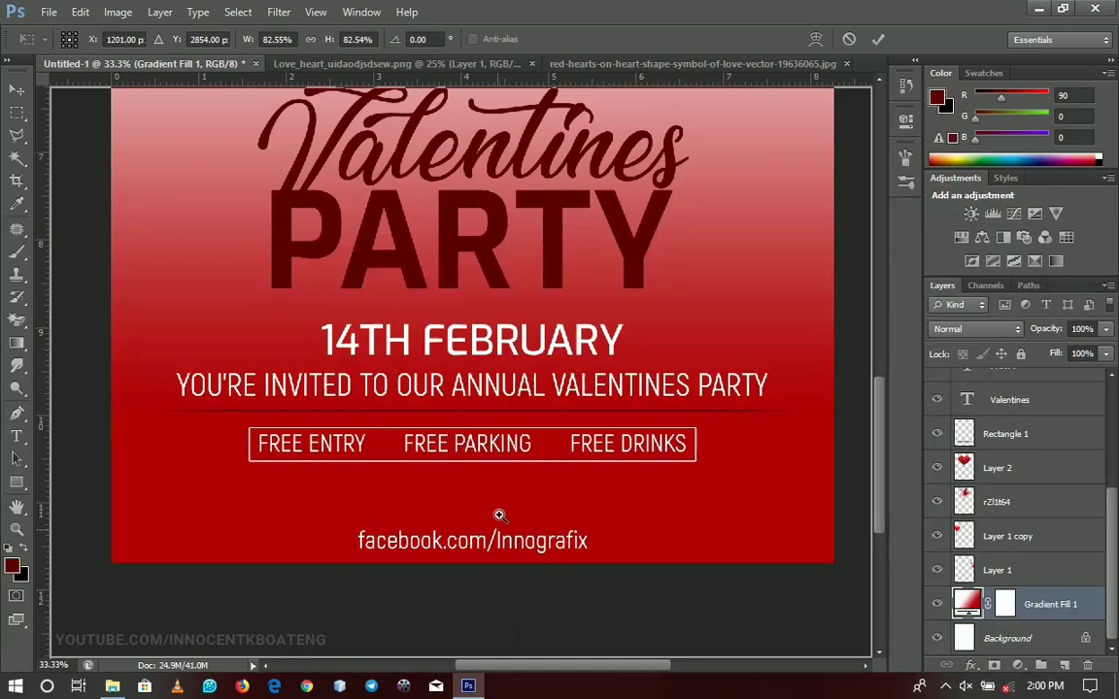
pyautogui.moveTo(824, 551); pyautogui.dragTo(838, 558)
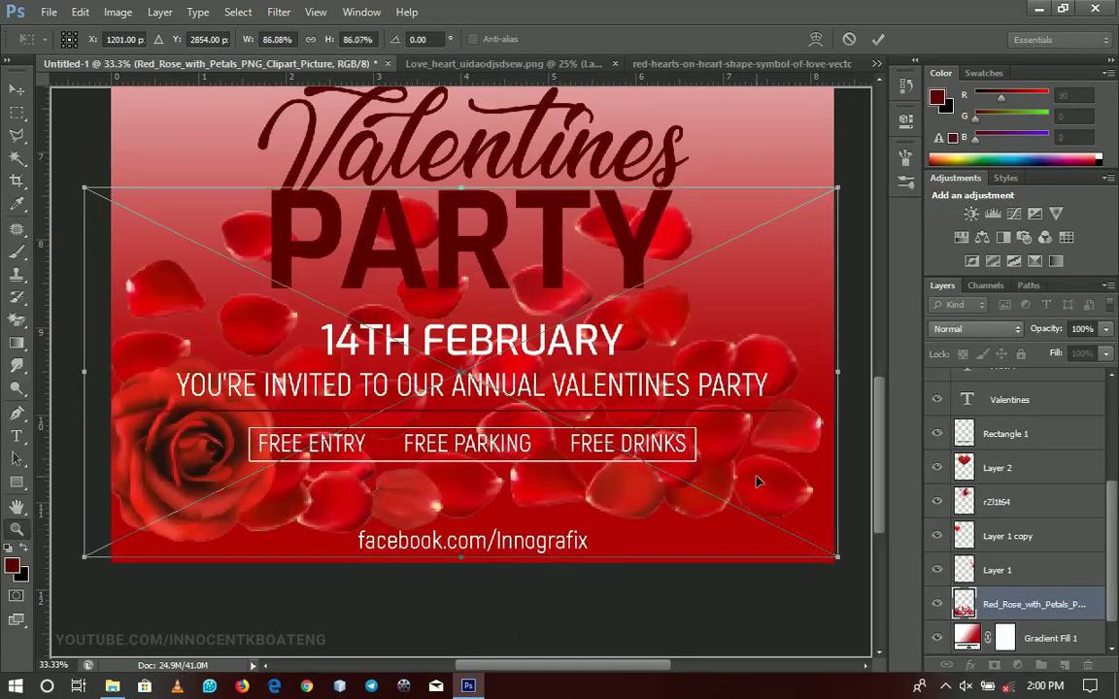
pyautogui.press('Return')
pyautogui.hotkey('ctrl', 'a')
pyautogui.click(427, 39)
pyautogui.hotkey('ctrl', 'd')
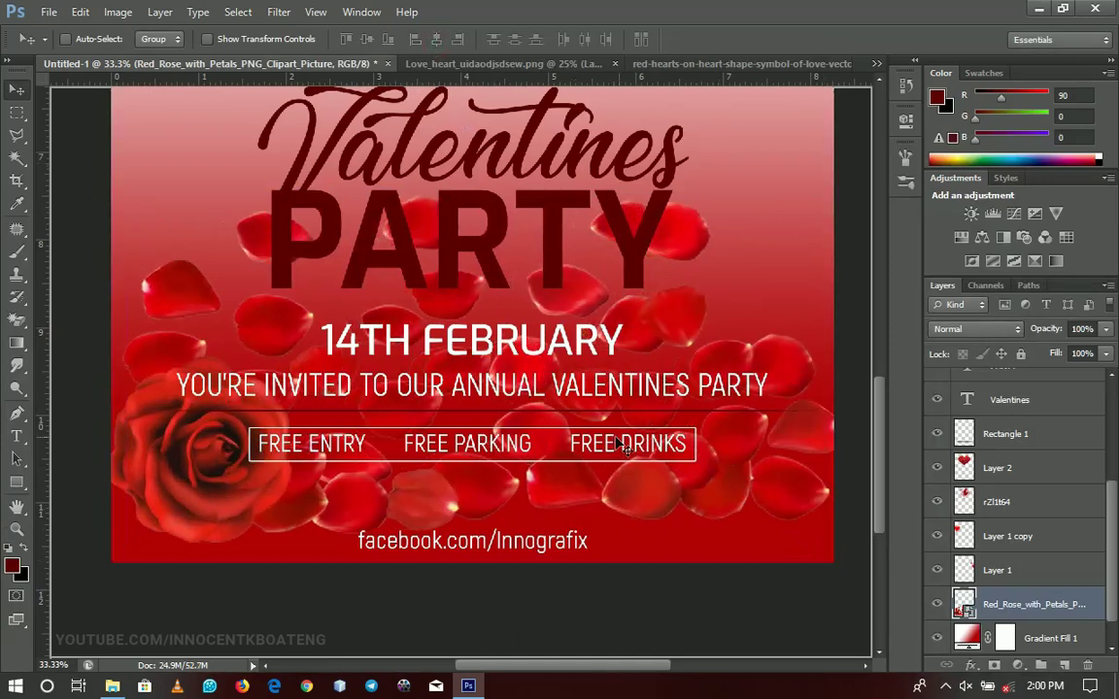
# - Set the rose layer to Overlay at 37% opacity and rasterize it
pyautogui.click(976, 329)
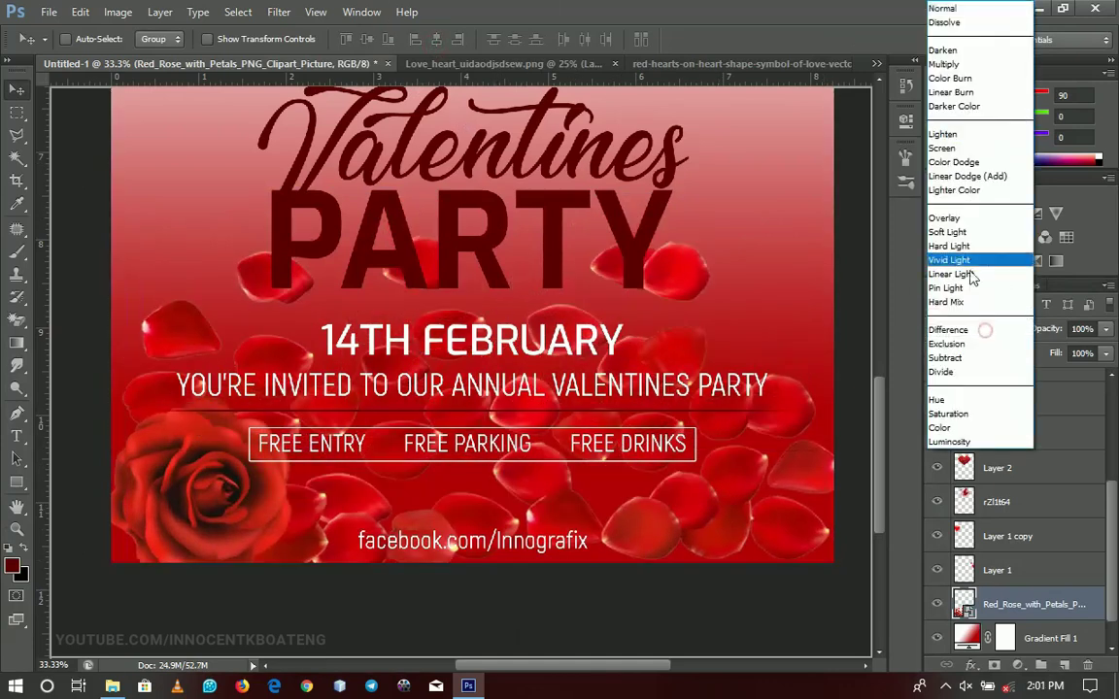
pyautogui.click(961, 219)
pyautogui.moveTo(1047, 329); pyautogui.dragTo(991, 318)
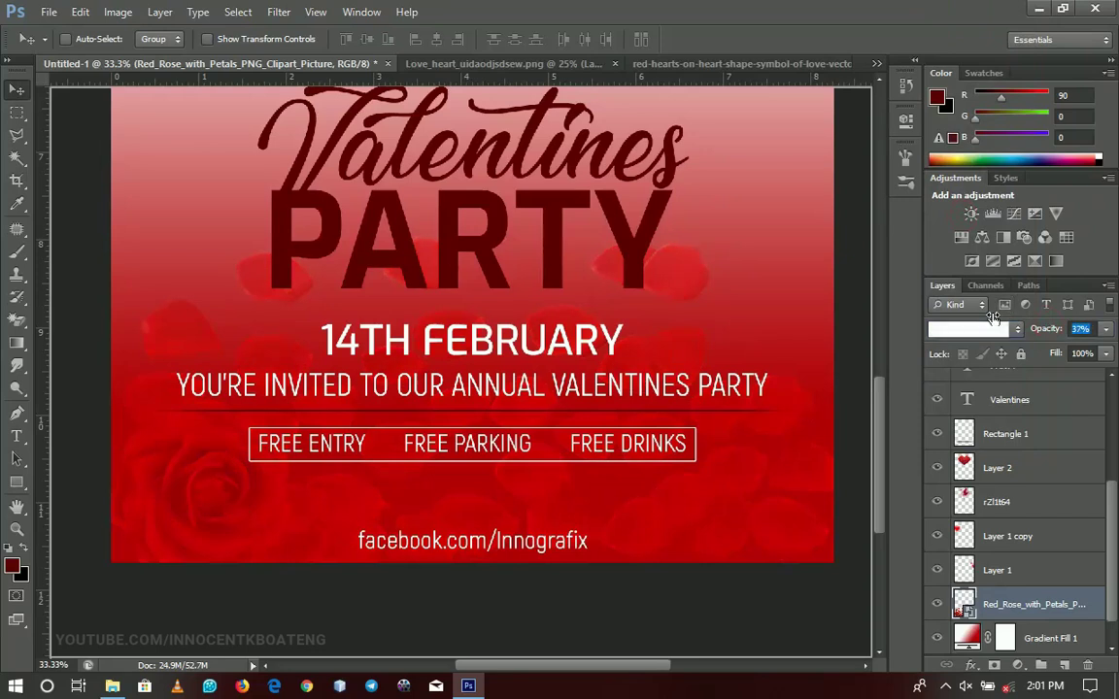
pyautogui.rightClick(1003, 620)
pyautogui.click(983, 183)
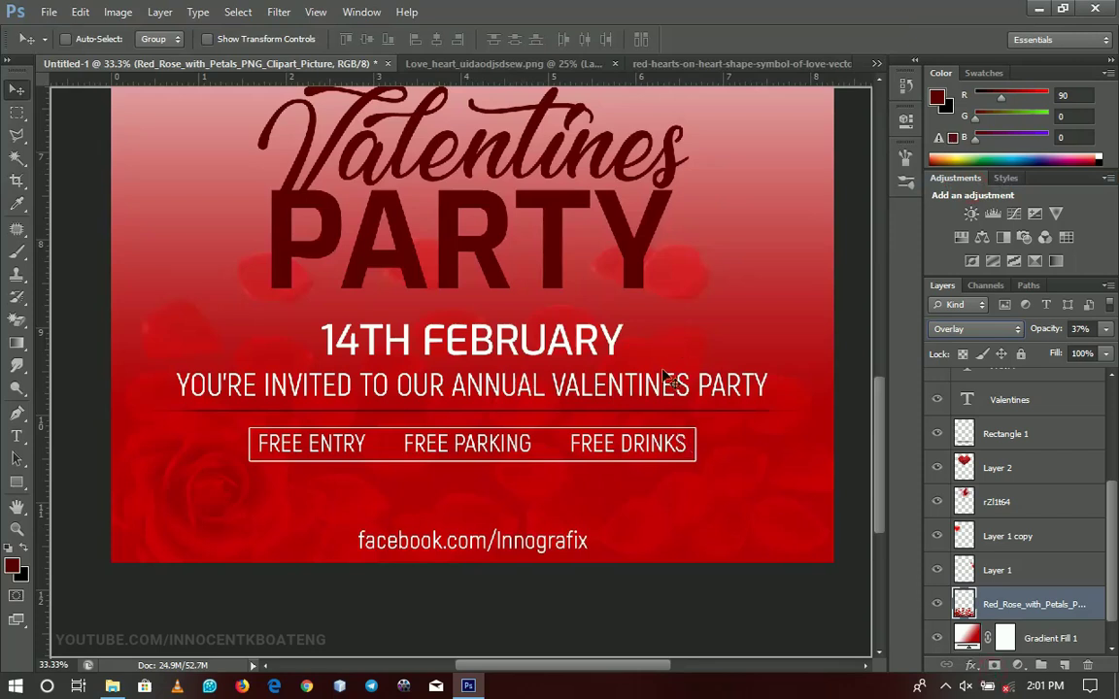
# - Mask the roses out around the PARTY title and raise the rose layer's opacity to 55%
pyautogui.click(997, 665)
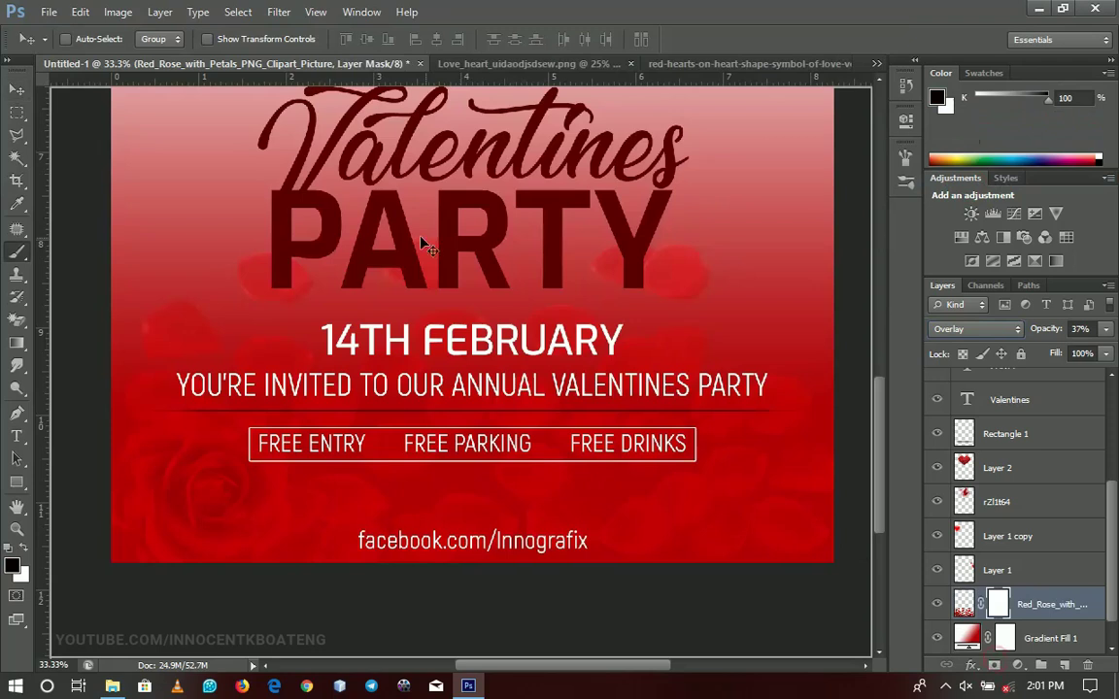
pyautogui.press('b')
pyautogui.moveTo(357, 229)
pyautogui.mouseDown()
pyautogui.moveTo(215, 227)
pyautogui.moveTo(674, 241)
pyautogui.moveTo(602, 268)
pyautogui.moveTo(672, 274)
pyautogui.moveTo(324, 288)
pyautogui.moveTo(280, 260)
pyautogui.moveTo(225, 251)
pyautogui.moveTo(224, 273)
pyautogui.moveTo(175, 266)
pyautogui.moveTo(160, 235)
pyautogui.mouseUp()
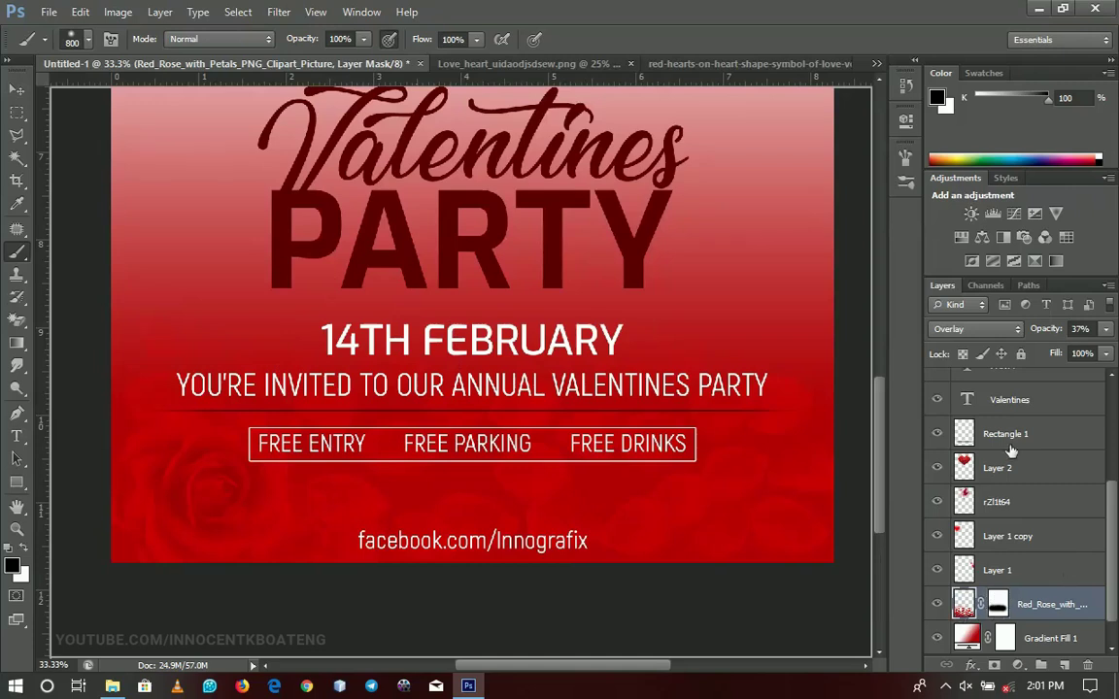
pyautogui.click(963, 603)
pyautogui.moveTo(1037, 331); pyautogui.dragTo(1047, 333)
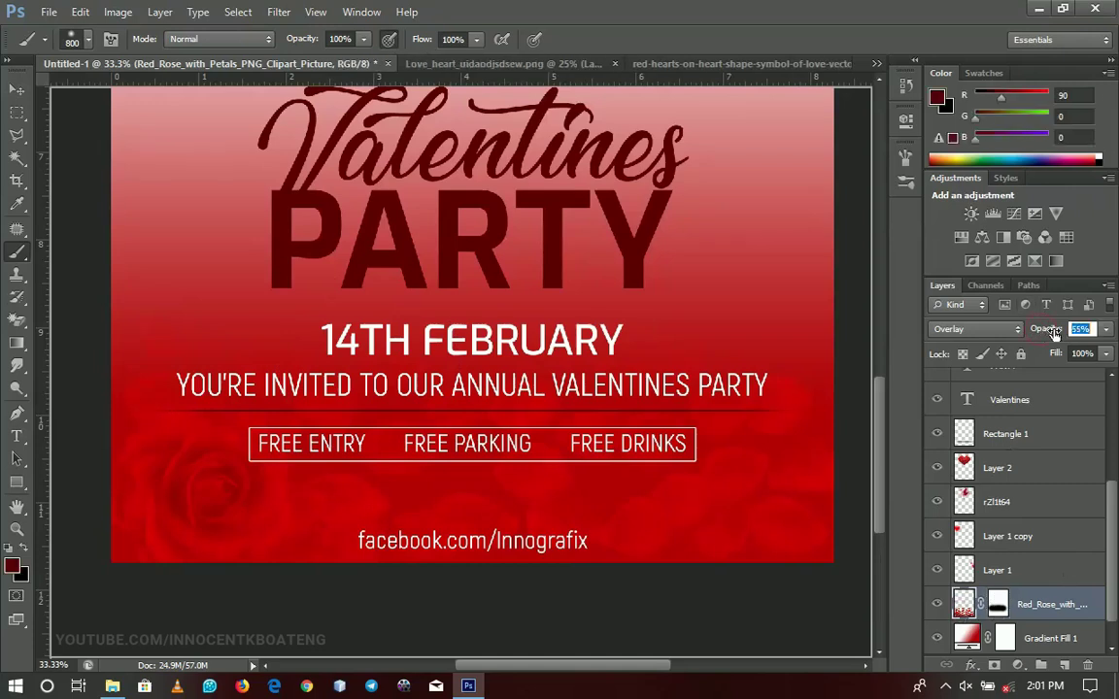
# - Zoom out and fit the whole poster on screen
pyautogui.press('z')
pyautogui.keyDown('alt'); pyautogui.click(583, 342); pyautogui.keyUp('alt')
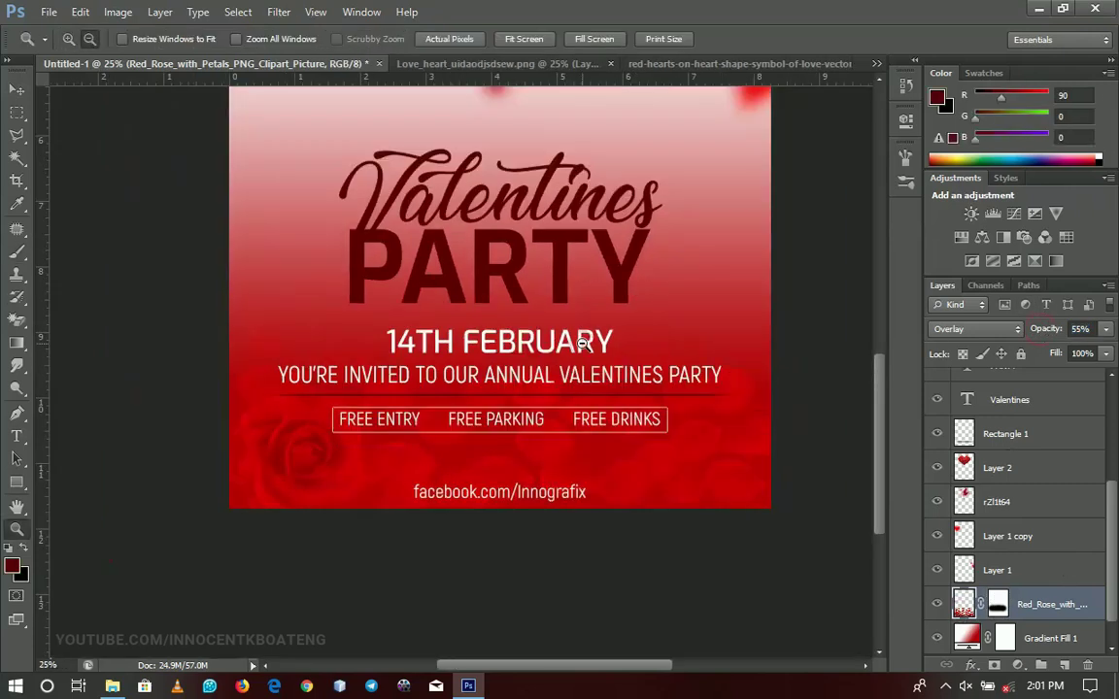
pyautogui.keyDown('alt'); pyautogui.click(582, 342); pyautogui.keyUp('alt')
pyautogui.press('b')
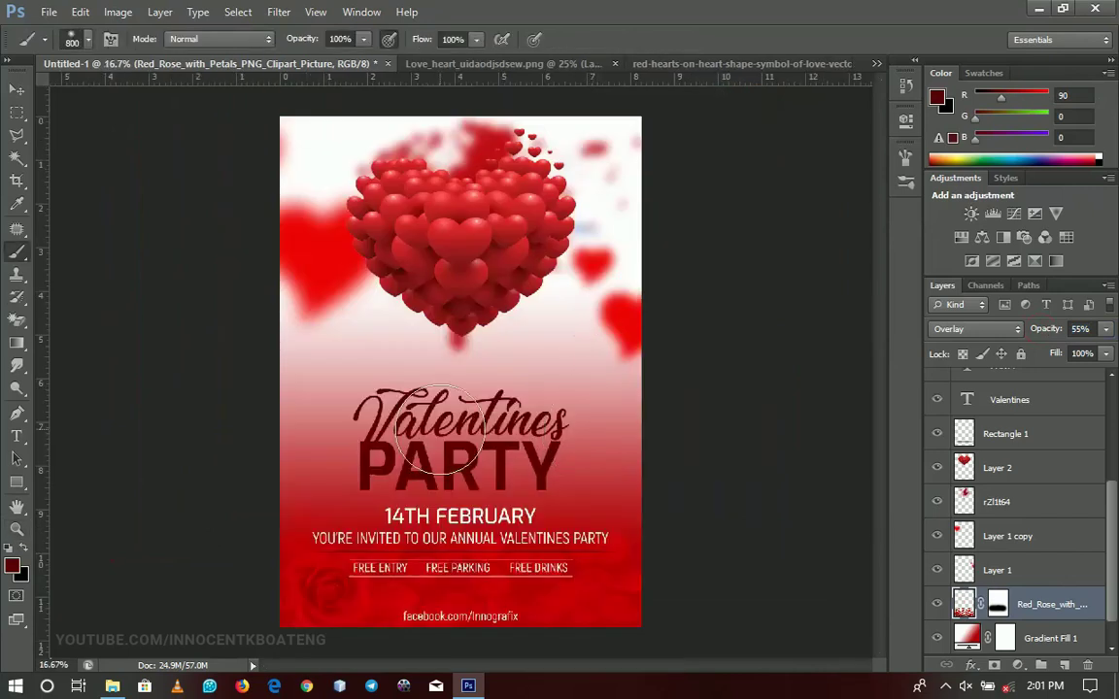
pyautogui.press('z')
pyautogui.rightClick(439, 411)
pyautogui.click(461, 422)
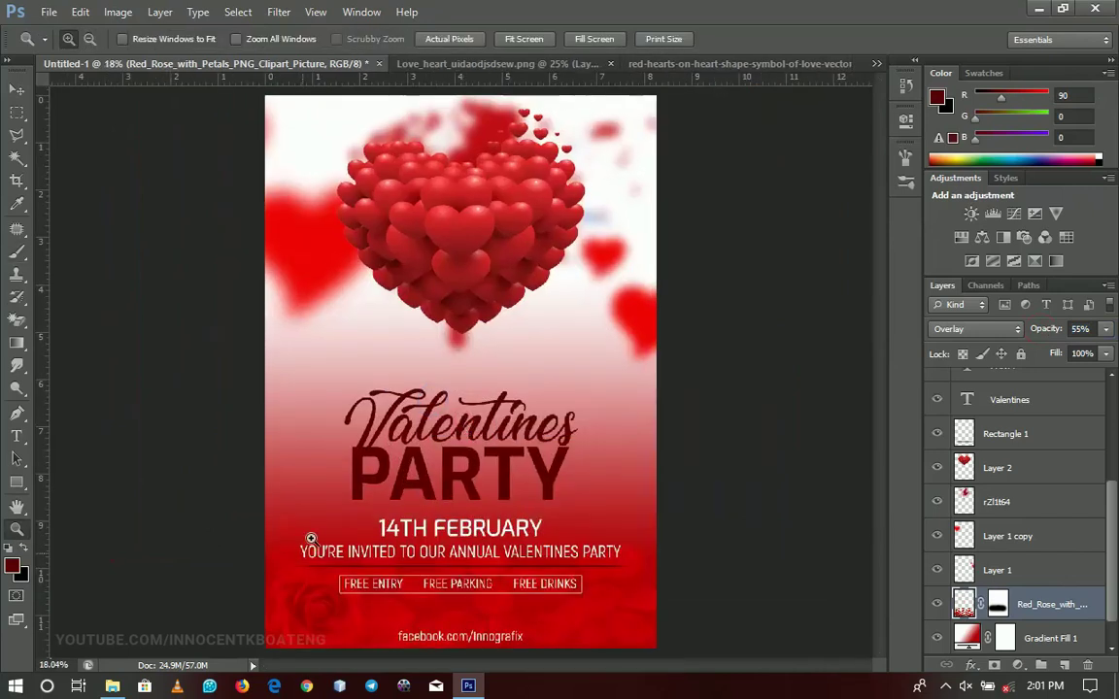
# - Select Layer 2, then drag the VyBJQnF light-burst image from the Vals day folder into the poster
pyautogui.click(111, 686)
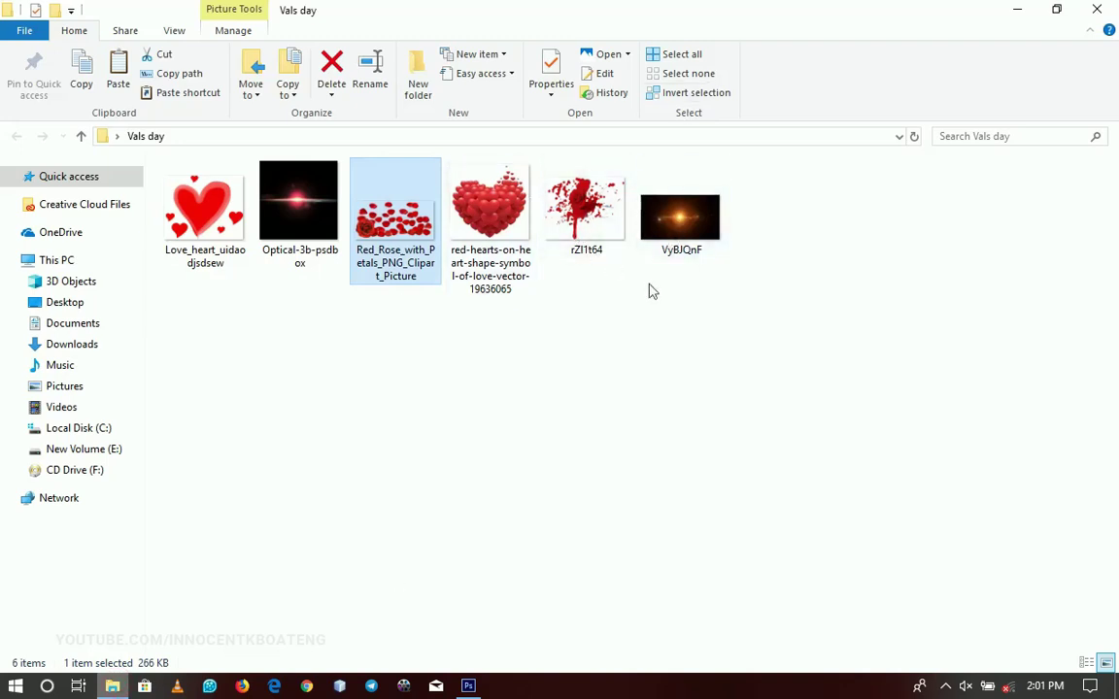
pyautogui.click(698, 226)
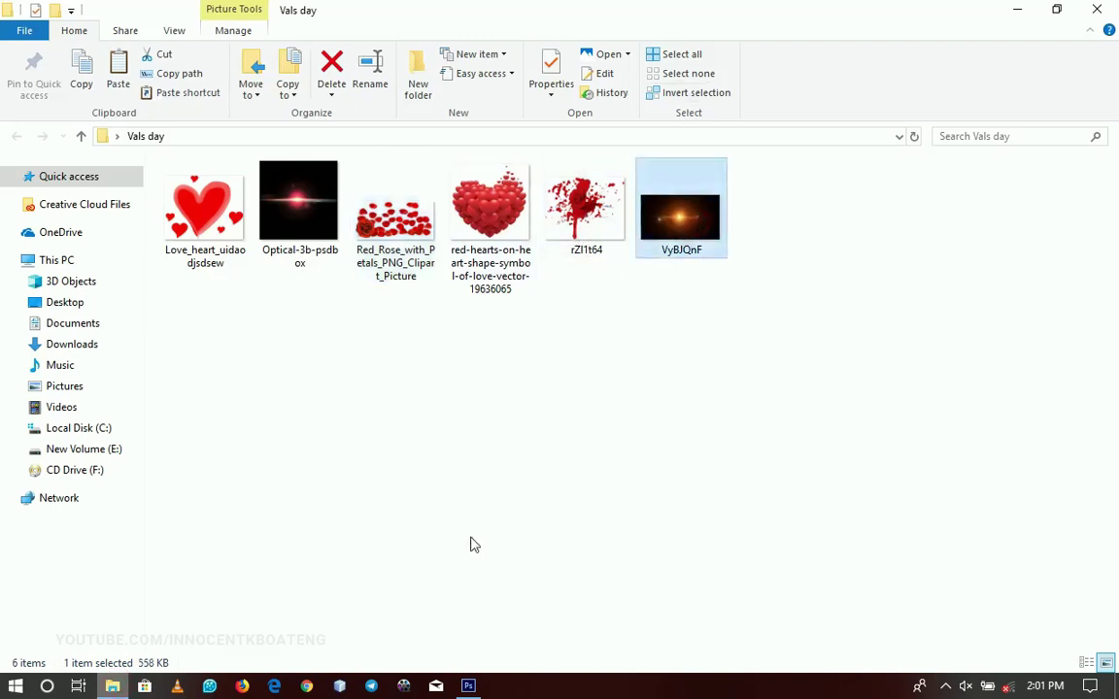
pyautogui.click(468, 685)
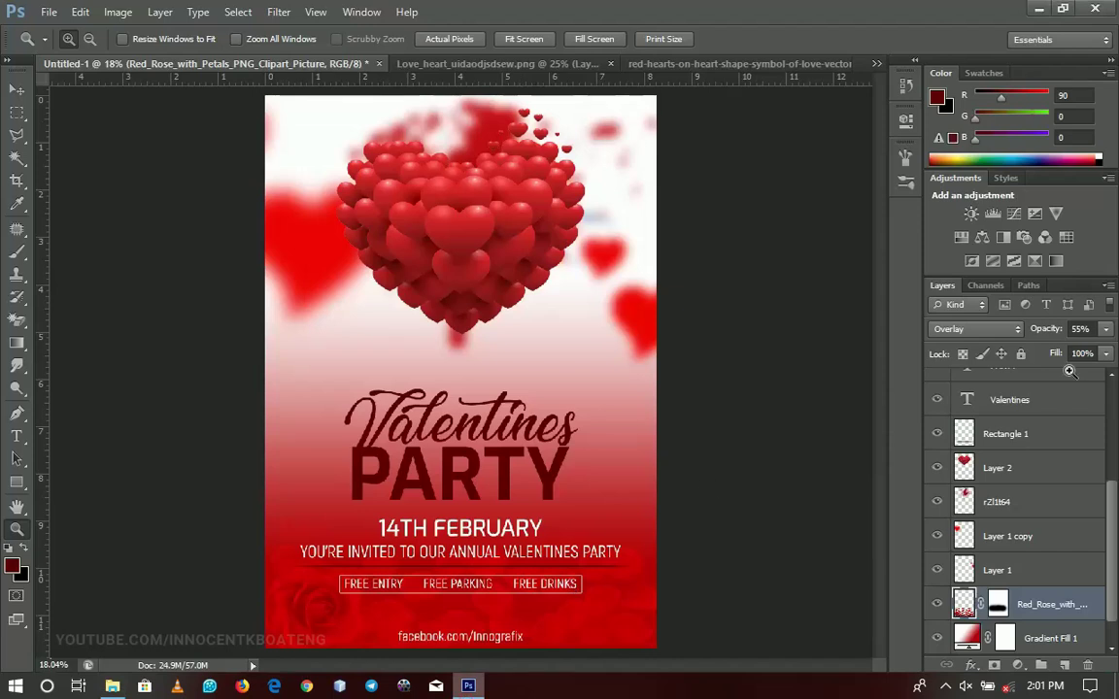
pyautogui.click(998, 468)
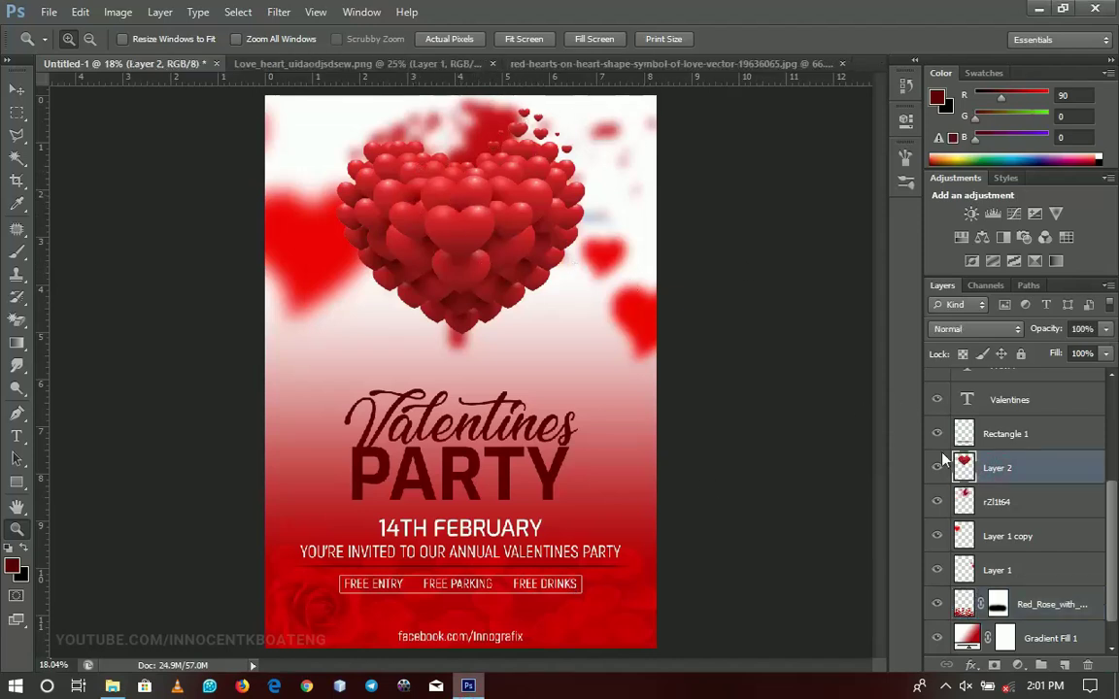
pyautogui.click(468, 685)
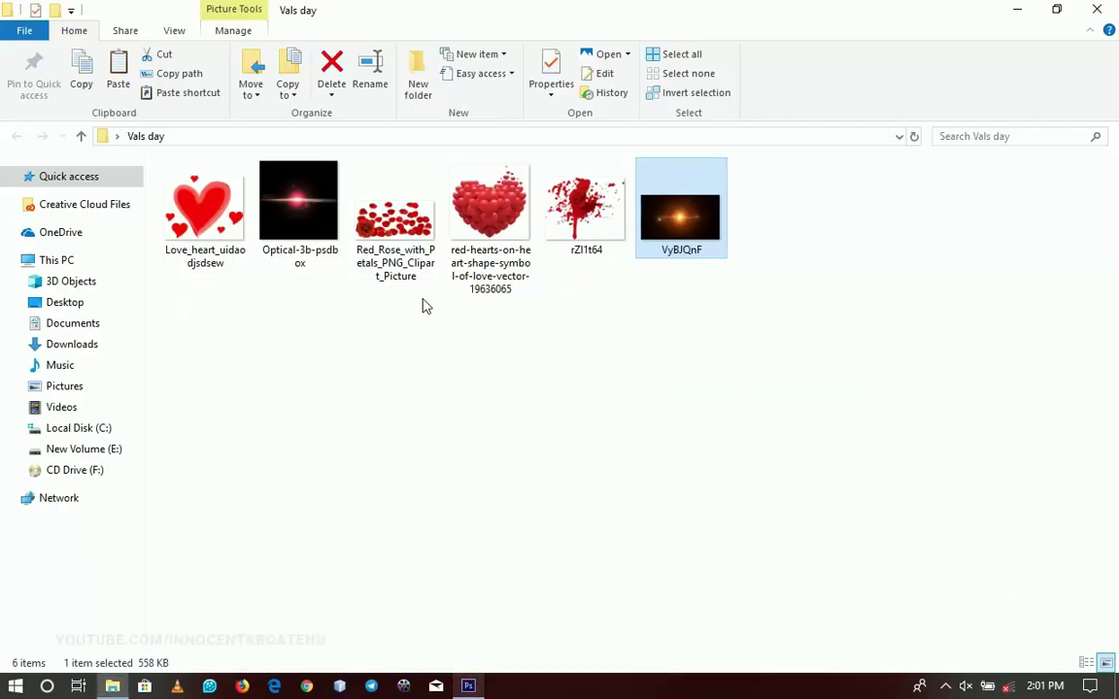
pyautogui.moveTo(680, 214); pyautogui.dragTo(460, 290)
# - Commit the placed VyBJQnF image and set its blend mode to Screen
pyautogui.press('Return')
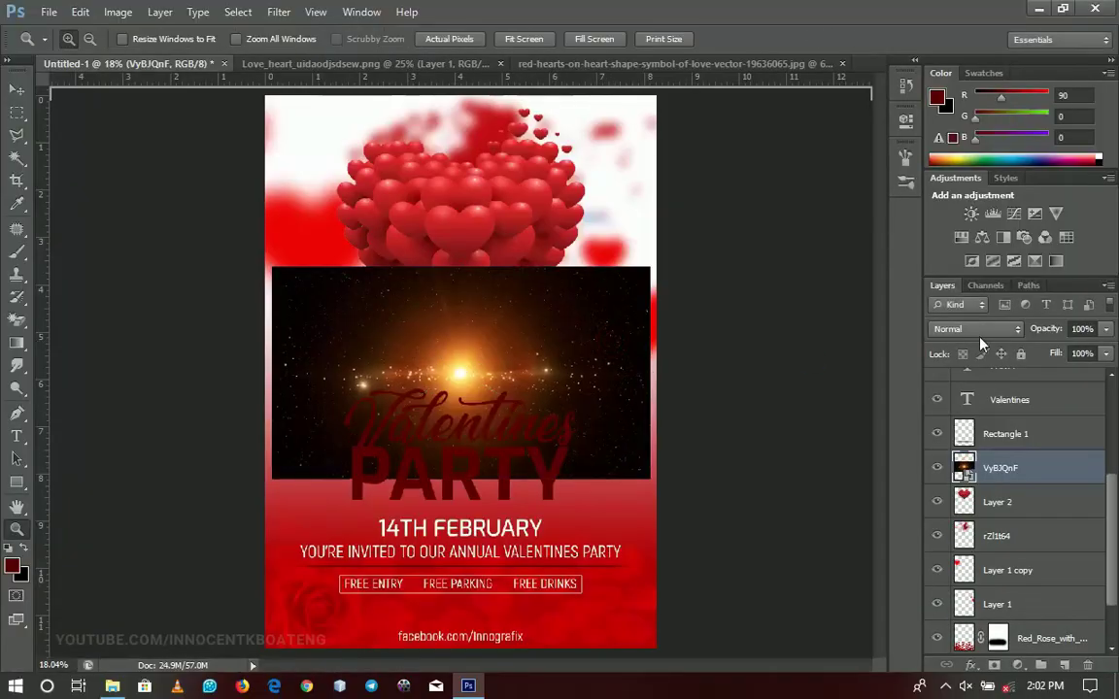
pyautogui.click(979, 336)
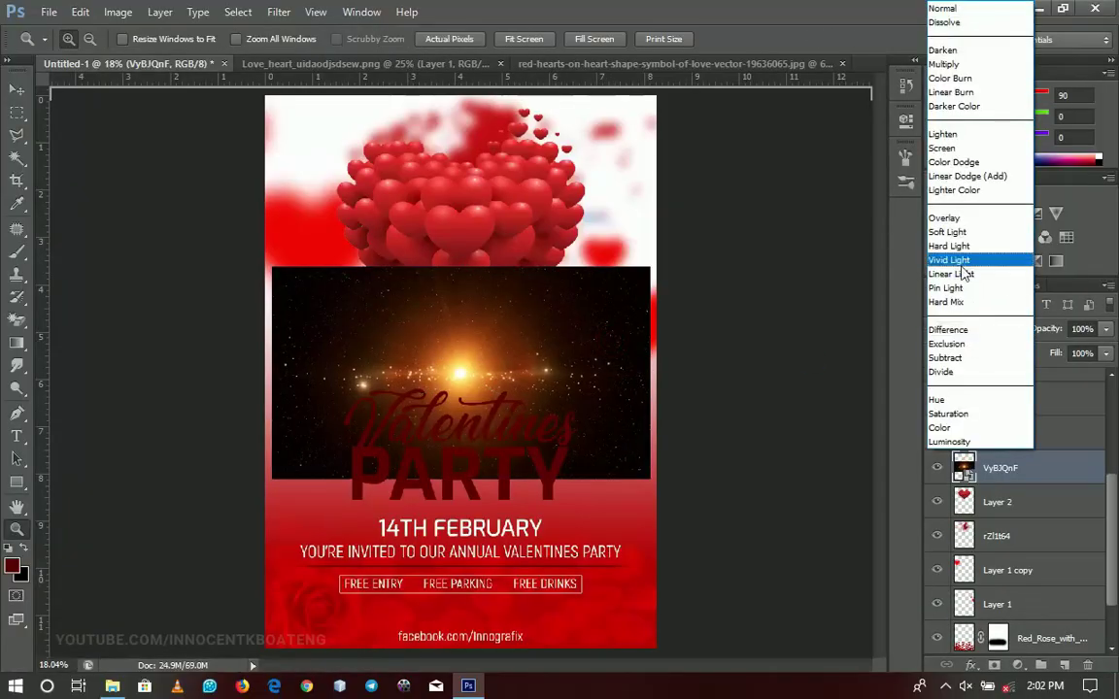
pyautogui.click(947, 148)
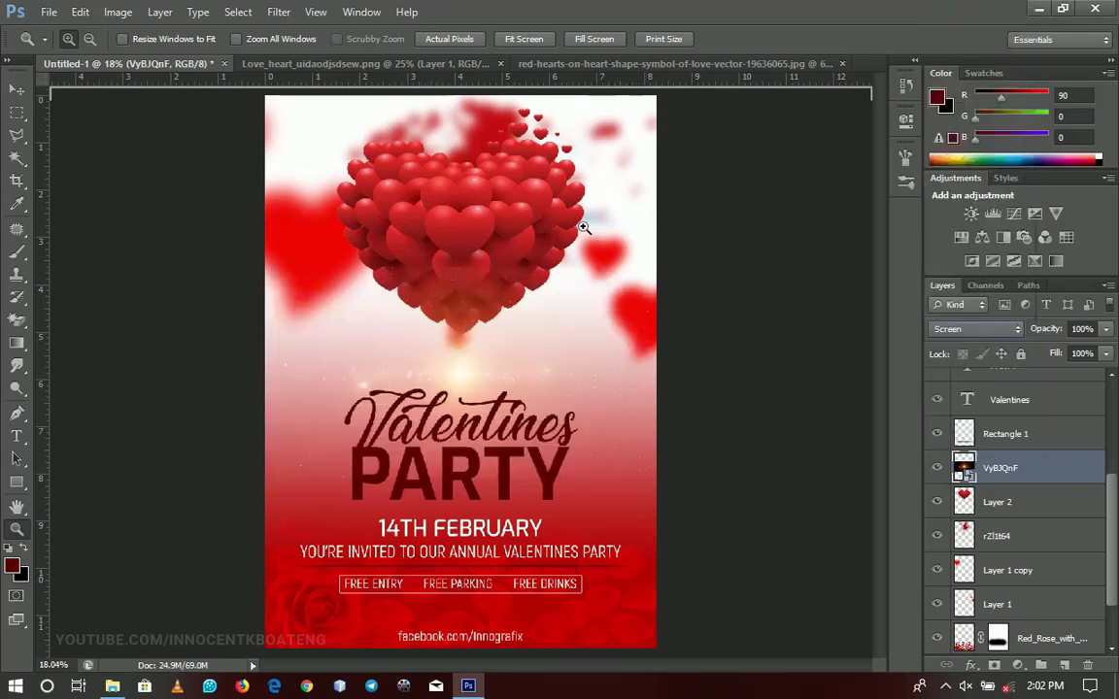
# - Apply a Gaussian Blur with radius 42.8 to the VyBJQnF layer
pyautogui.click(279, 11)
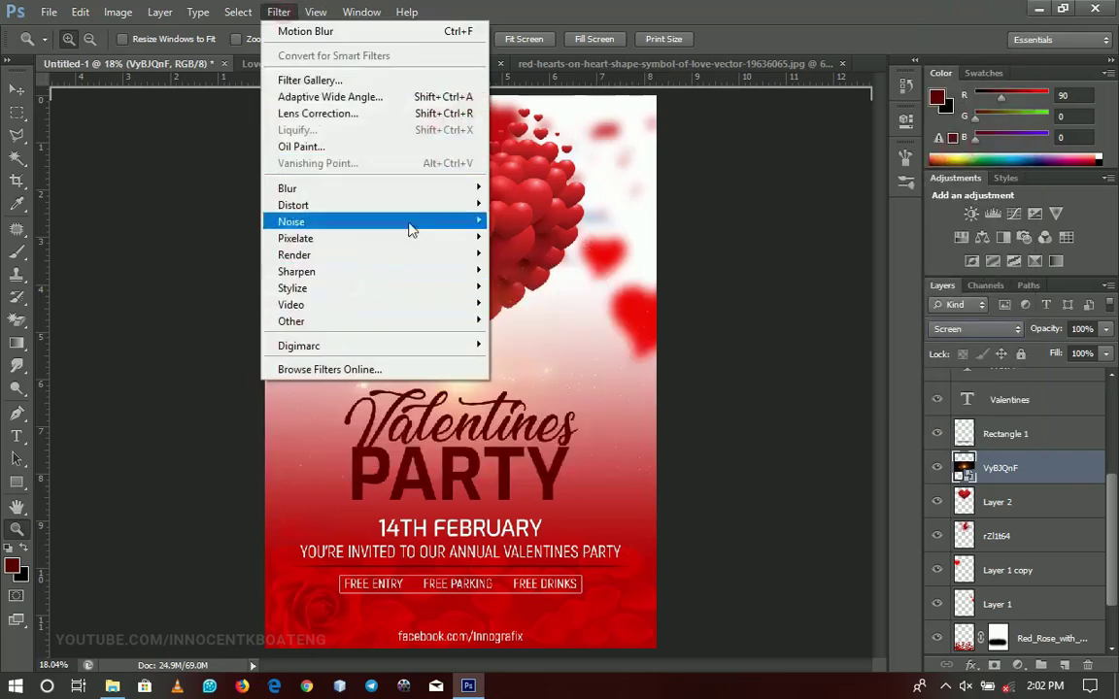
pyautogui.moveTo(427, 201)
pyautogui.moveTo(387, 187)
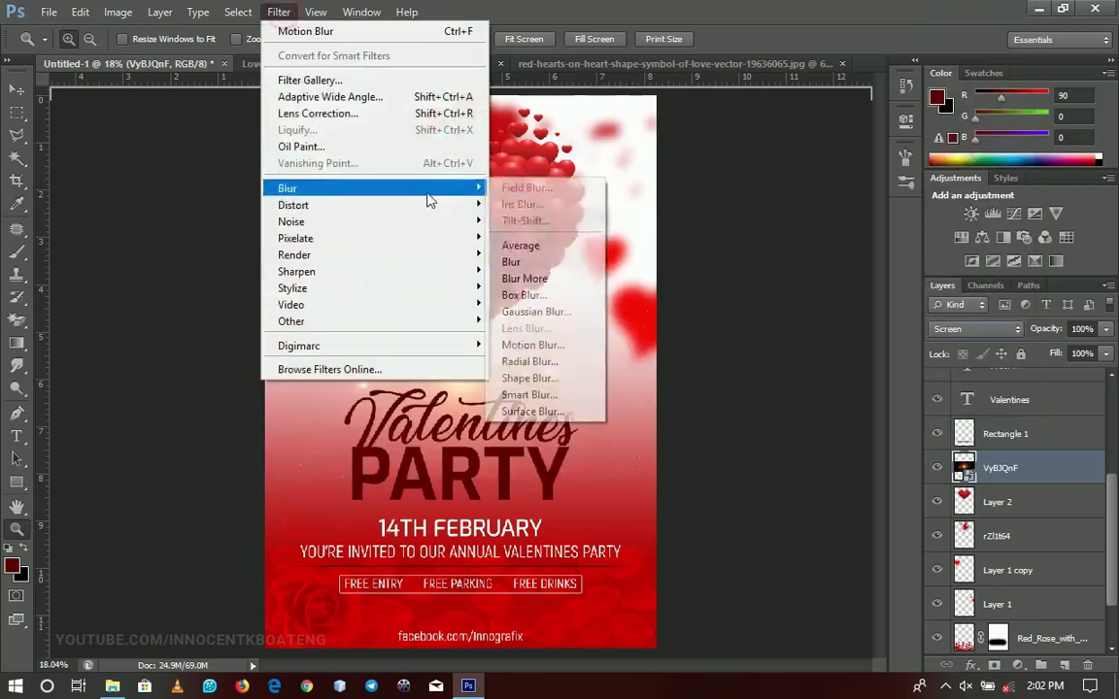
pyautogui.click(539, 312)
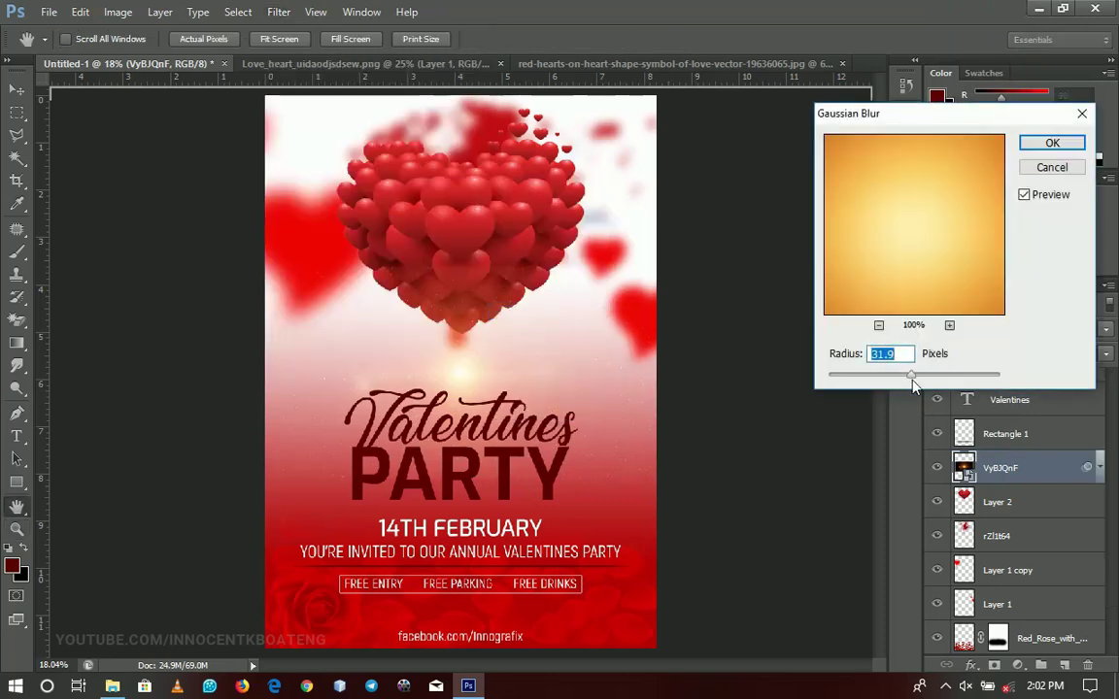
pyautogui.moveTo(910, 375); pyautogui.dragTo(918, 375)
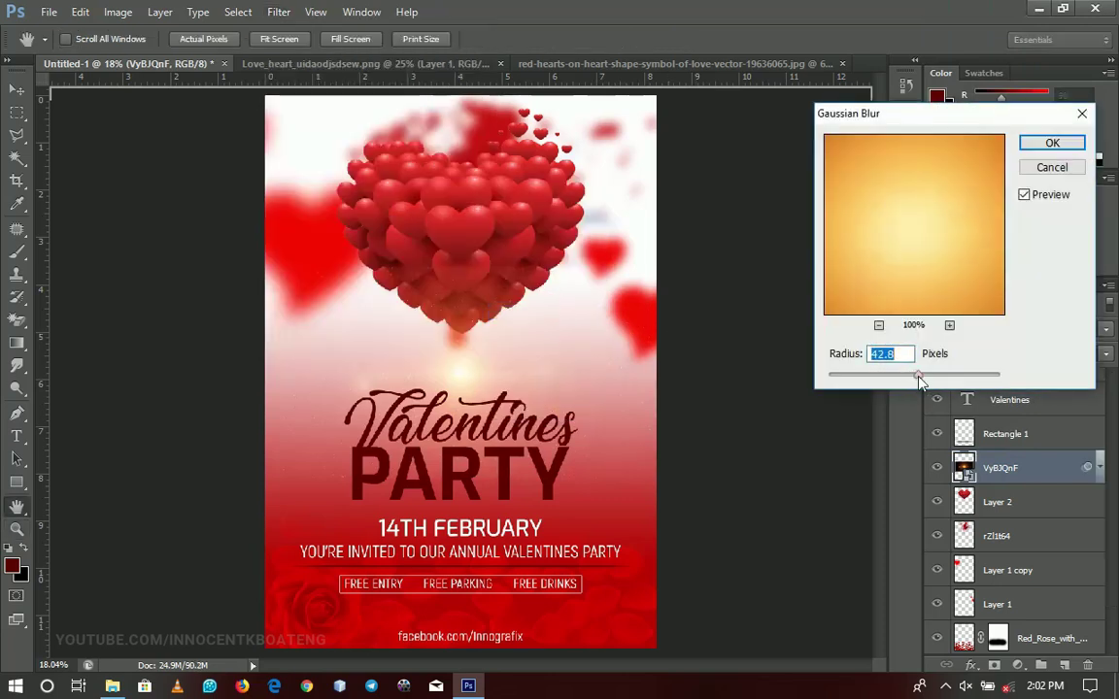
pyautogui.click(1051, 144)
# - Rasterize the VyBJQnF layer and move the glow to the hearts' upper left
pyautogui.rightClick(1038, 468)
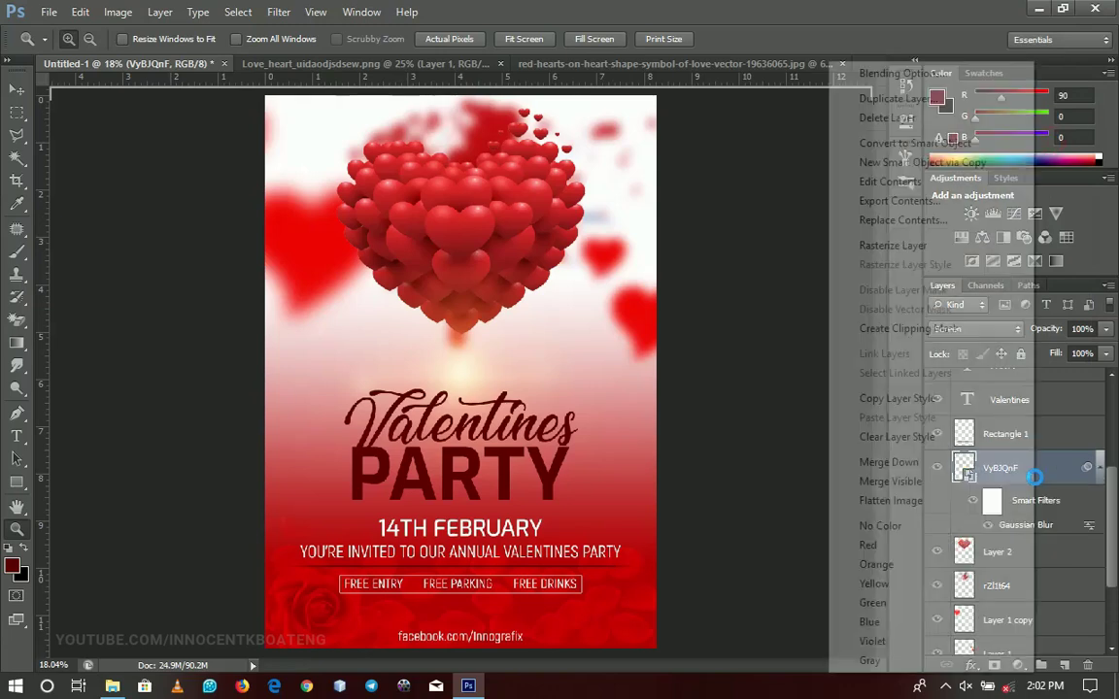
pyautogui.click(957, 251)
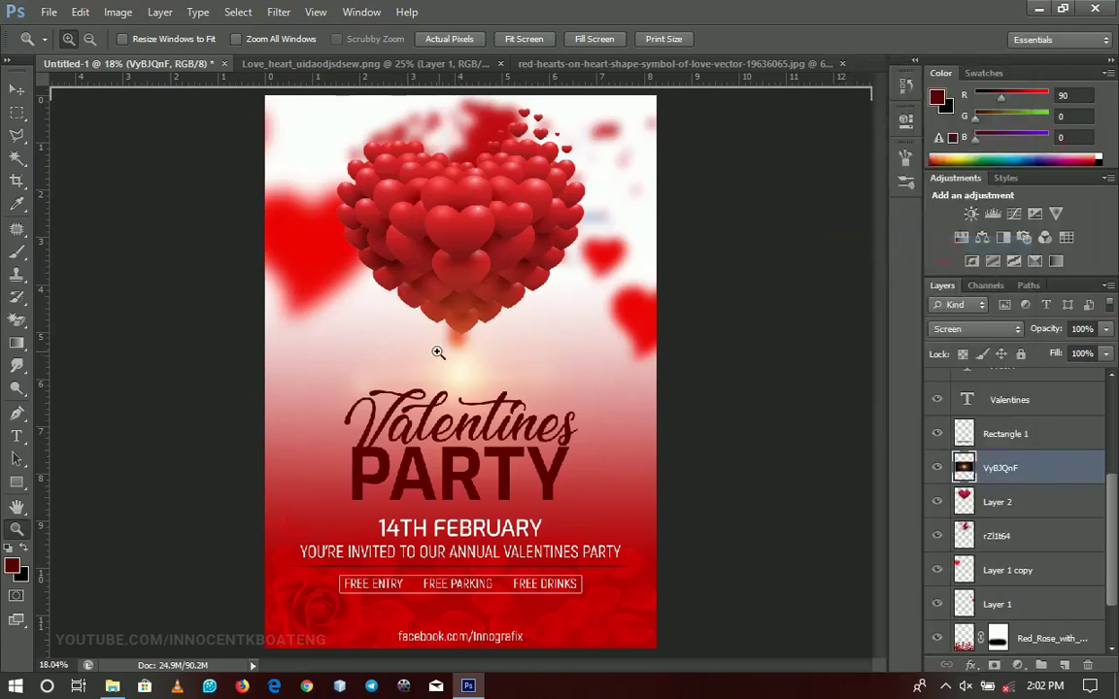
pyautogui.press('v')
pyautogui.moveTo(446, 374); pyautogui.dragTo(412, 207)
# - Scale the VyBJQnF glow up to about 152%
pyautogui.hotkey('ctrl', 't')
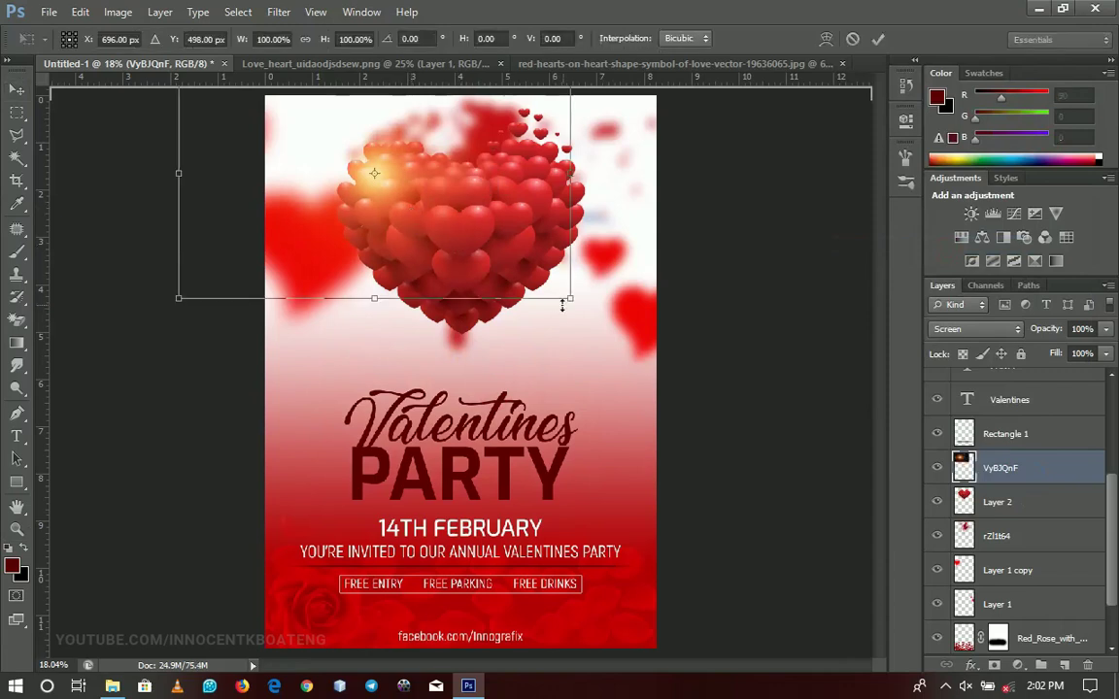
pyautogui.moveTo(569, 302); pyautogui.dragTo(673, 363)
pyautogui.press('Return')
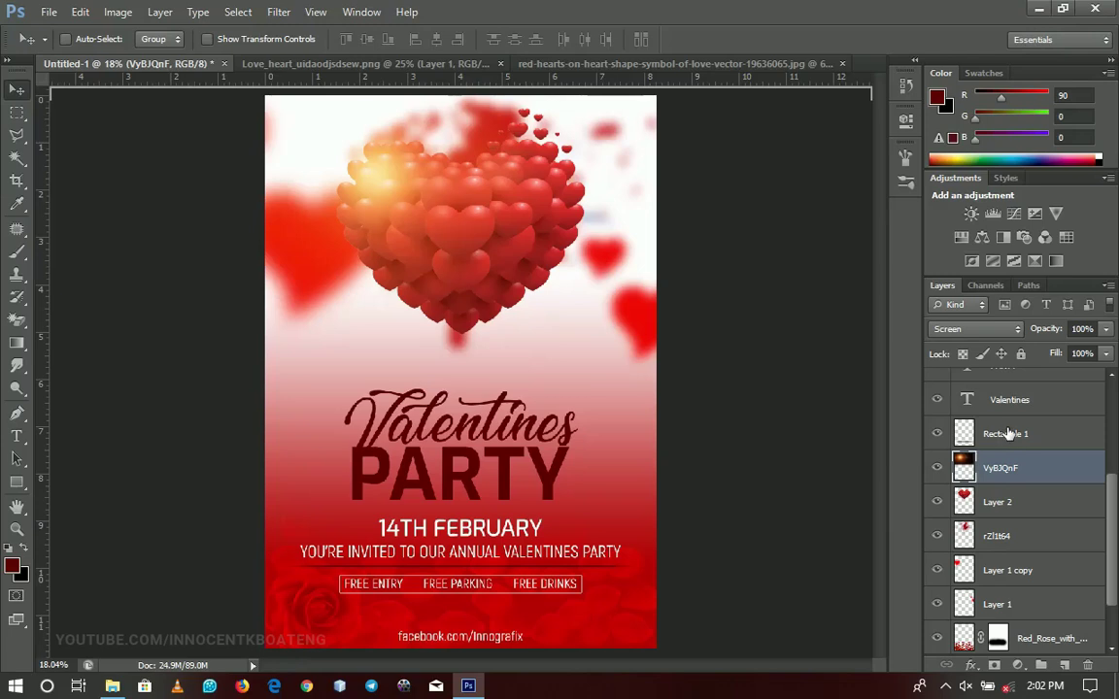
# - Select the Valentines title layer
pyautogui.click(962, 400)
pyautogui.rightClick(387, 421)
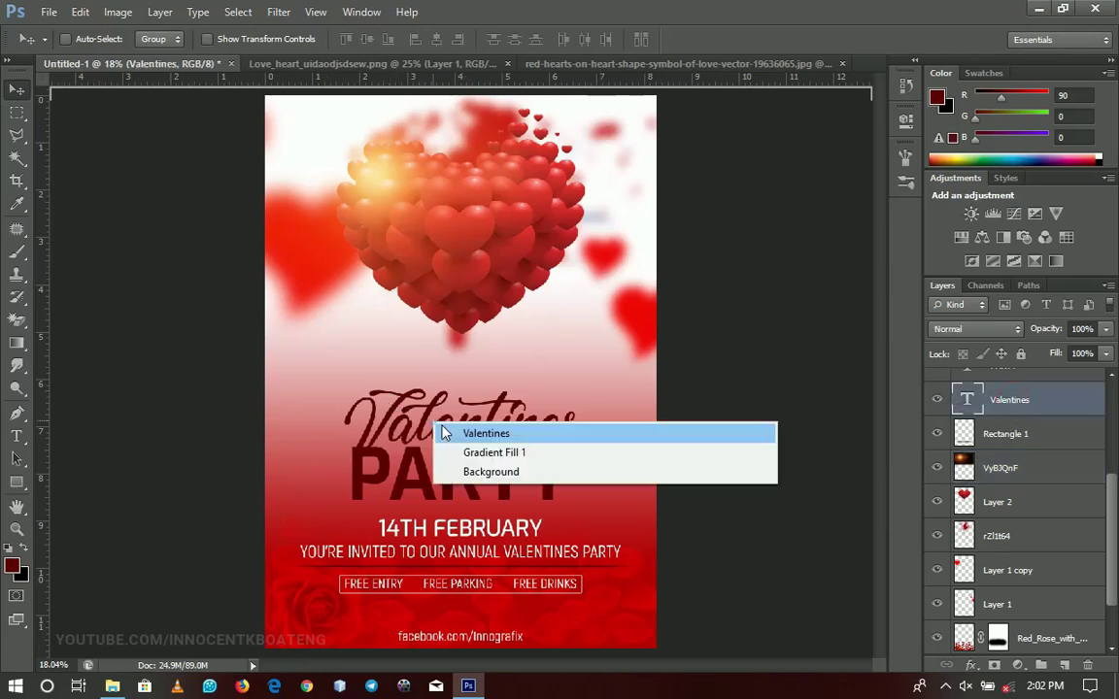
pyautogui.click(454, 432)
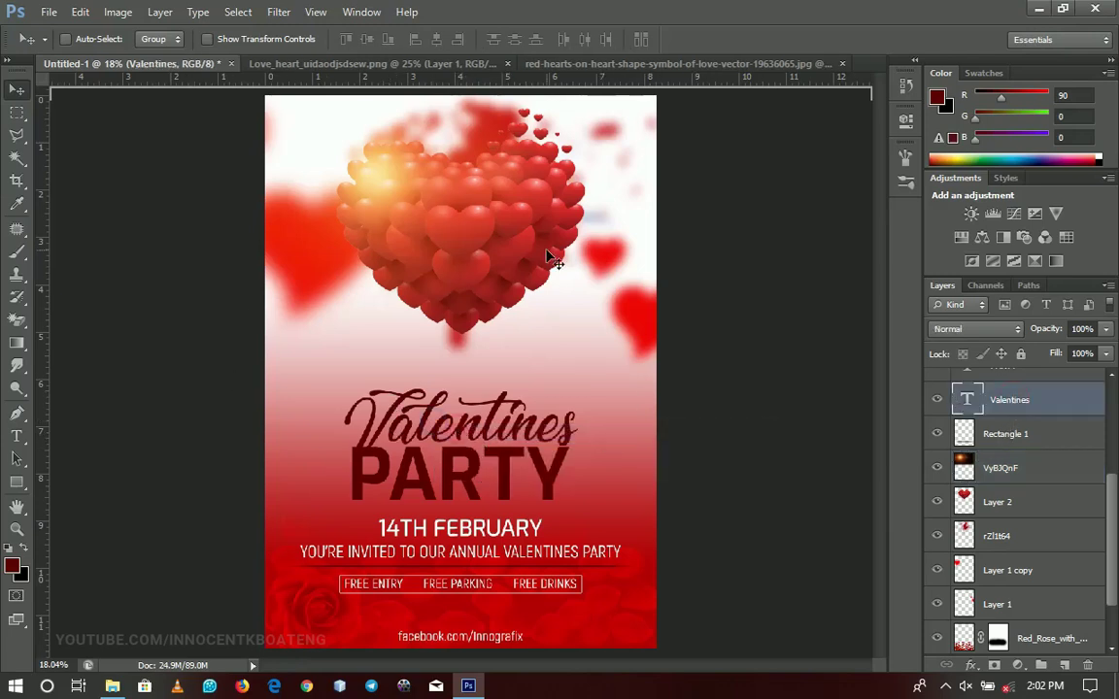
# - Duplicate the VyBJQnF glow, stack the copy above Valentines and move it onto the title
pyautogui.click(1018, 473)
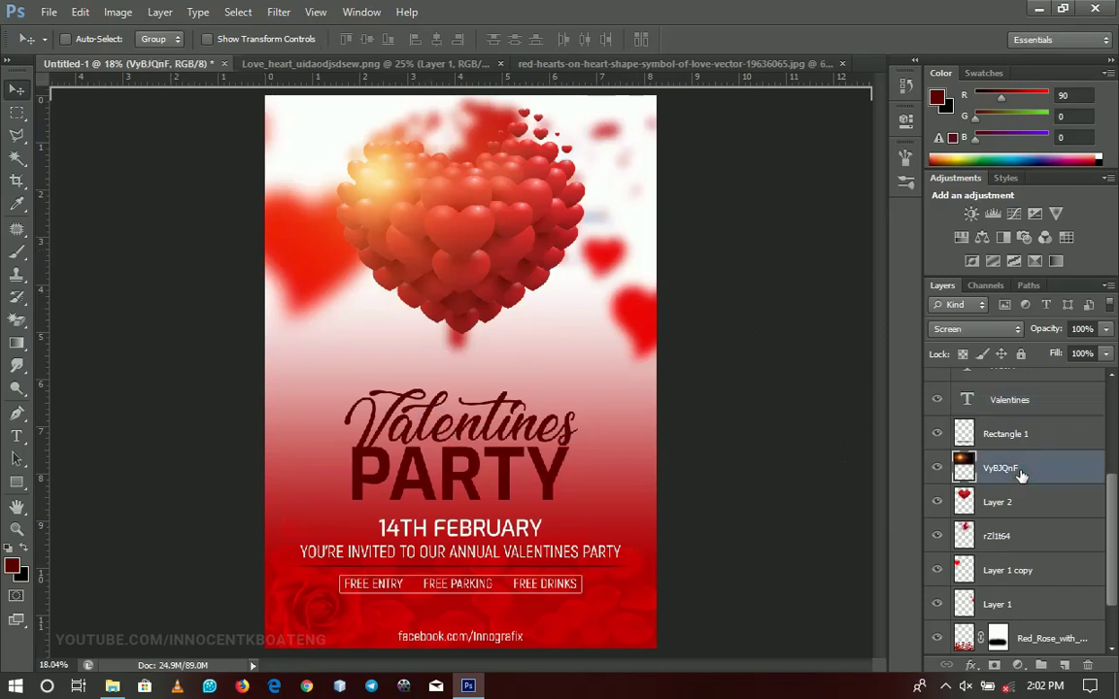
pyautogui.hotkey('ctrl', 'j')
pyautogui.moveTo(1020, 466); pyautogui.dragTo(1012, 408)
pyautogui.moveTo(379, 212); pyautogui.dragTo(490, 424)
# - Enlarge the glow copy to 106.4% and fine-tune its position over the title
pyautogui.hotkey('ctrl', 't')
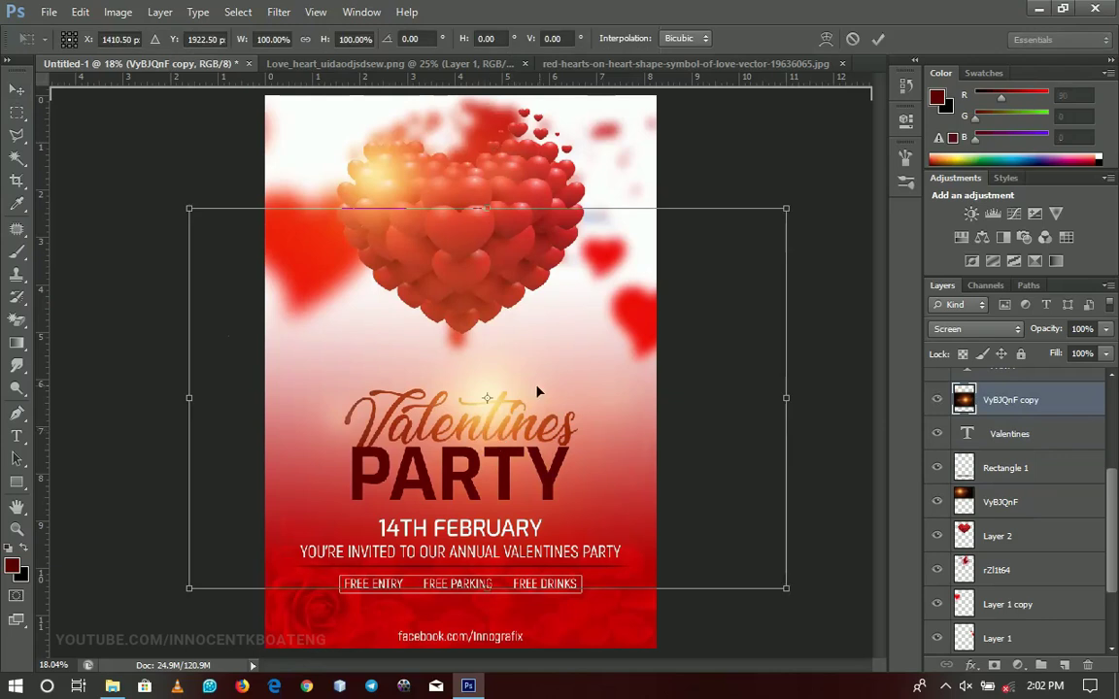
pyautogui.moveTo(788, 205); pyautogui.dragTo(808, 194)
pyautogui.doubleClick(735, 310)
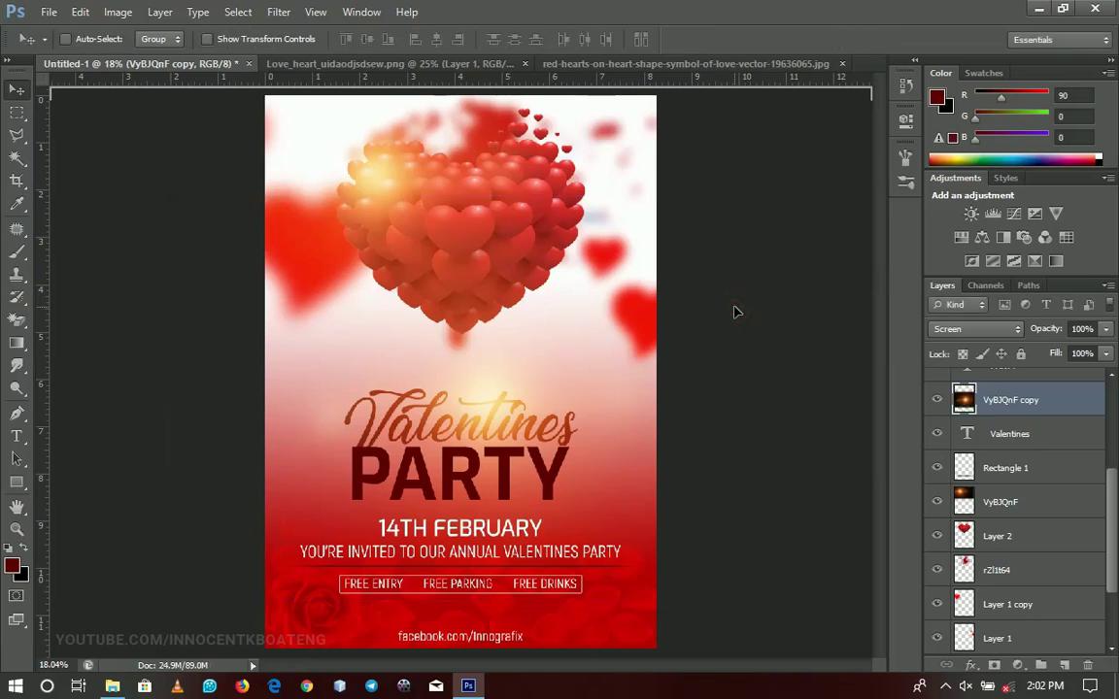
pyautogui.moveTo(603, 363); pyautogui.dragTo(556, 368)
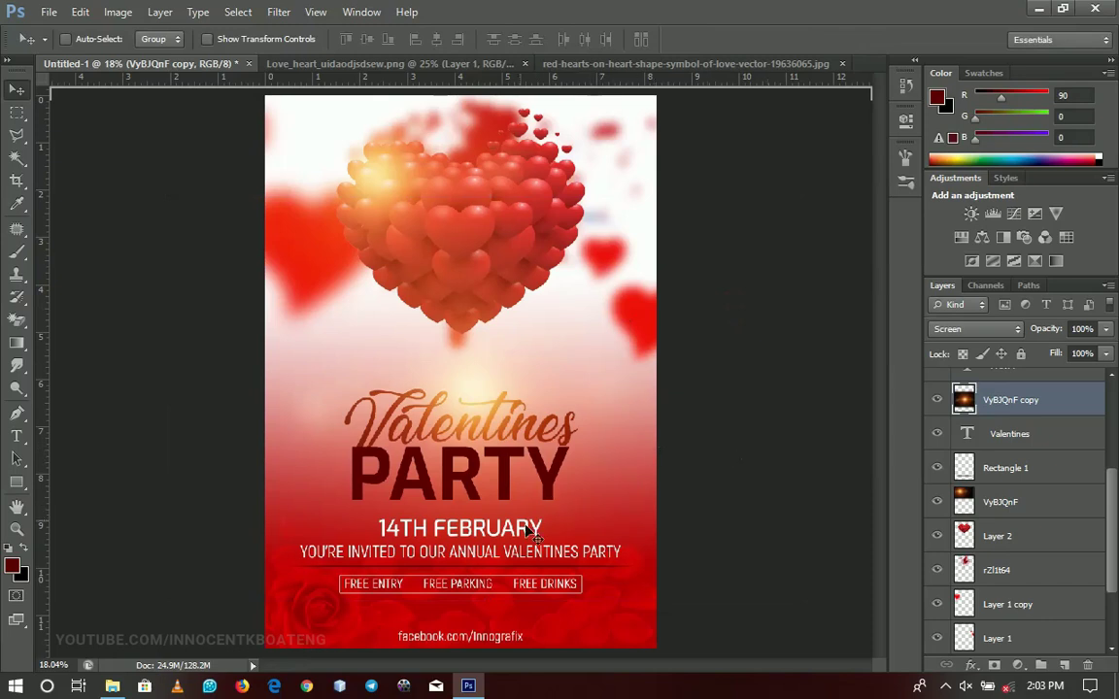
# - Select the PARTY layer and pick the Optical-3b-psdbox flare image in the Vals day folder
pyautogui.rightClick(474, 483)
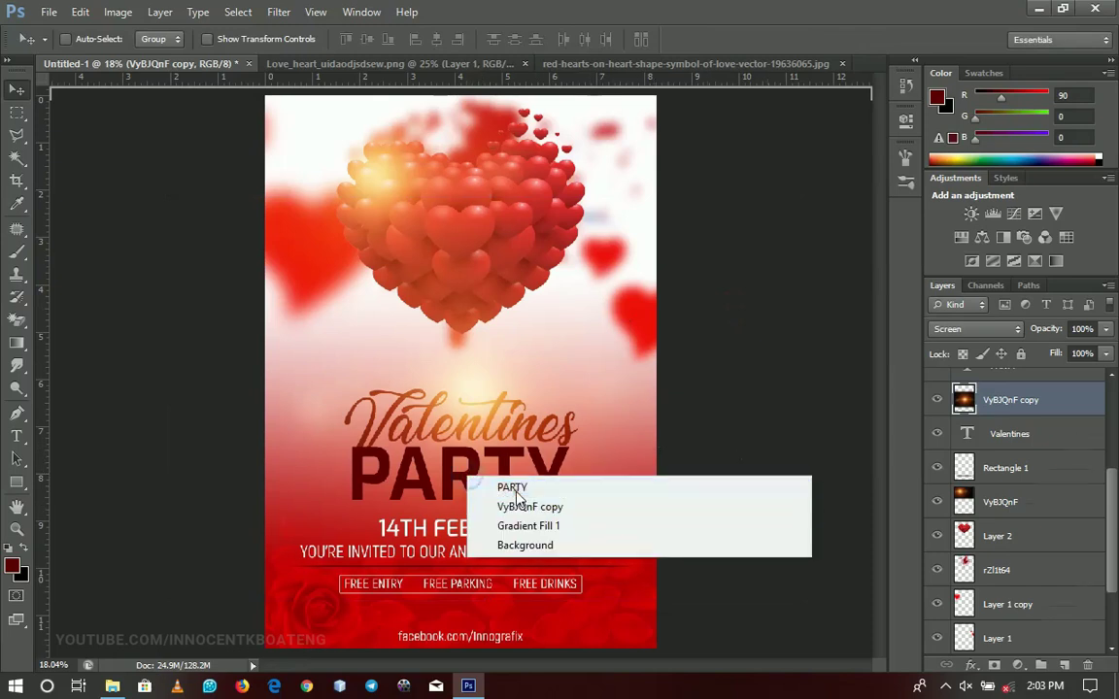
pyautogui.click(507, 483)
pyautogui.click(112, 685)
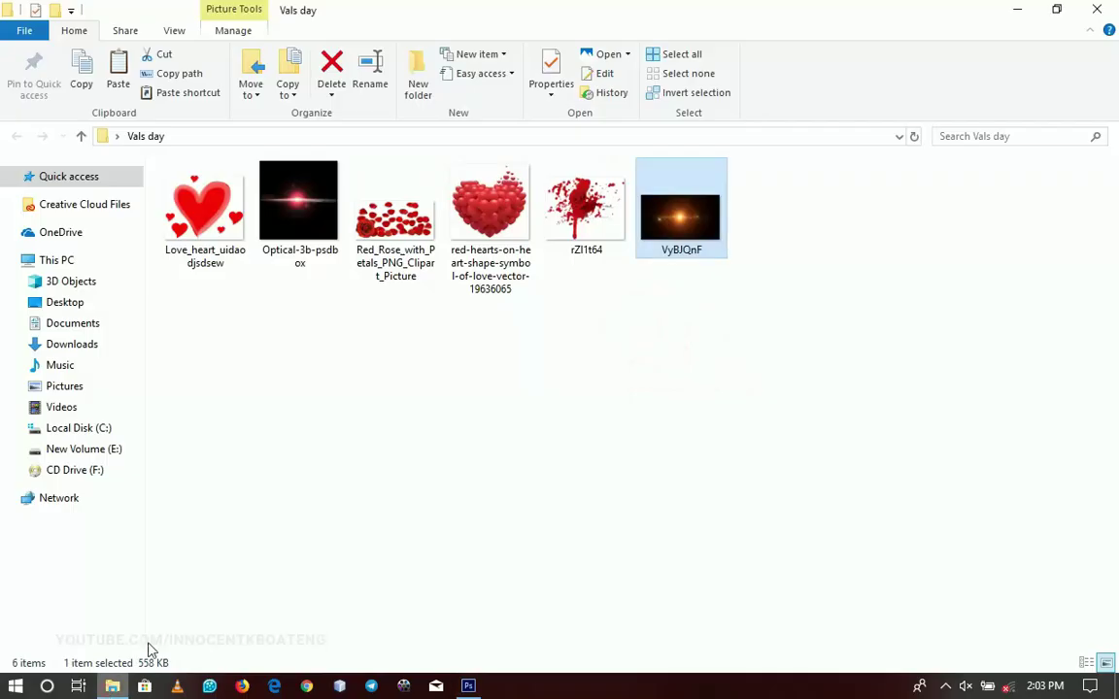
pyautogui.click(299, 217)
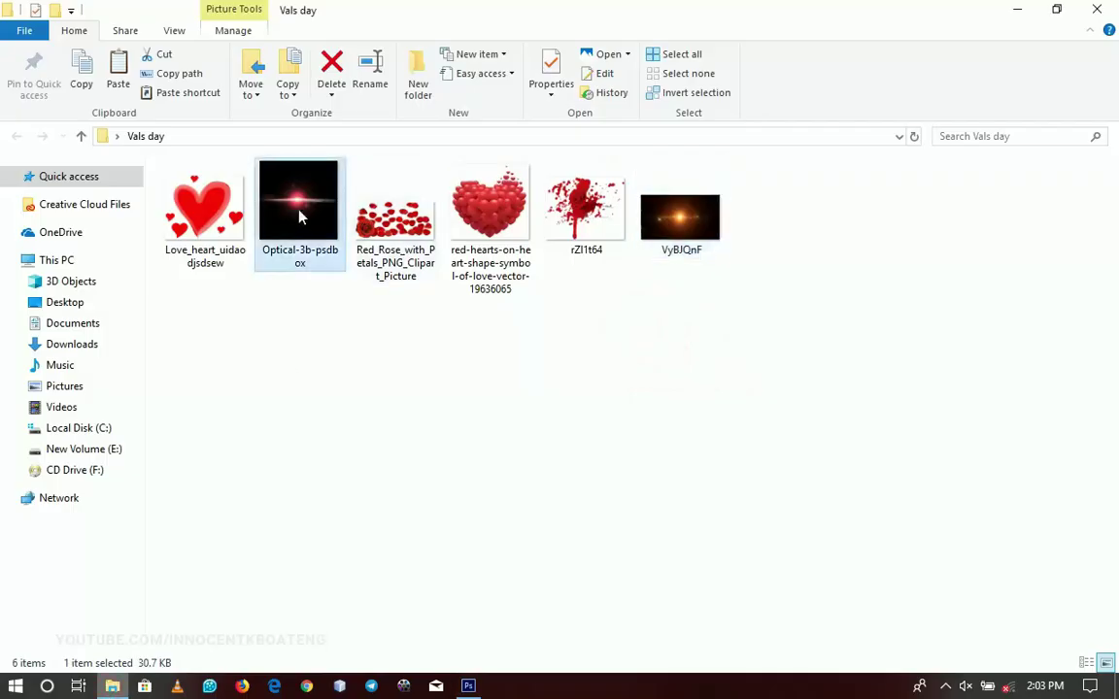
# - Place the Optical-3b-psdbox flare image into the poster and commit it
pyautogui.moveTo(274, 194); pyautogui.dragTo(474, 616)
pyautogui.moveTo(483, 496); pyautogui.dragTo(489, 490)
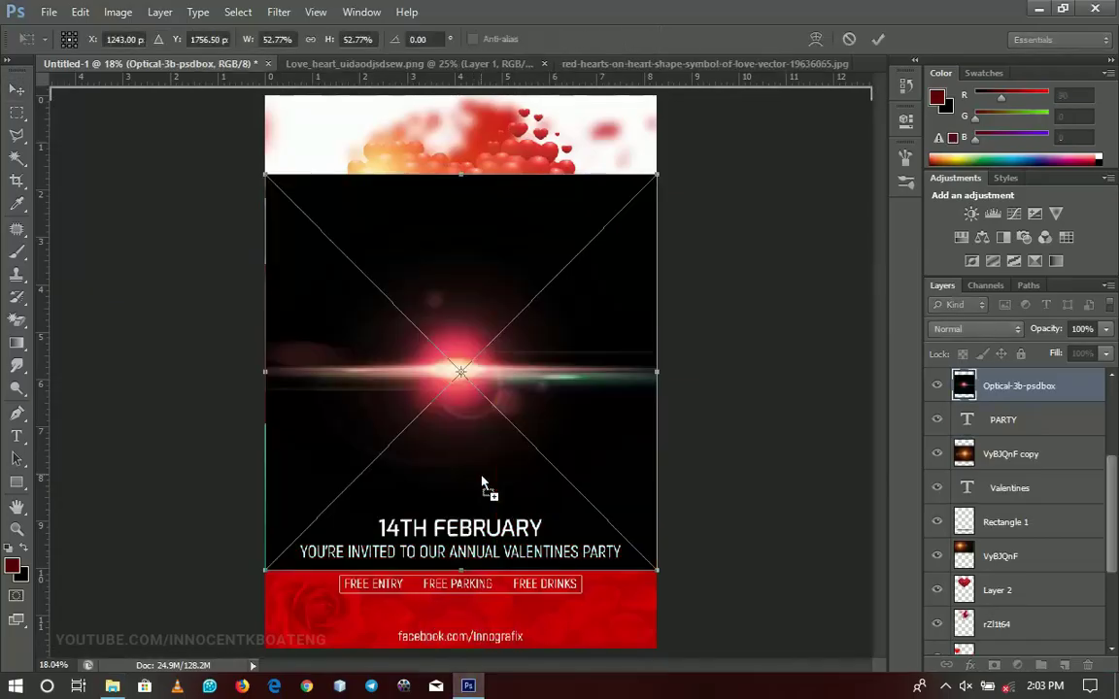
pyautogui.press('Return')
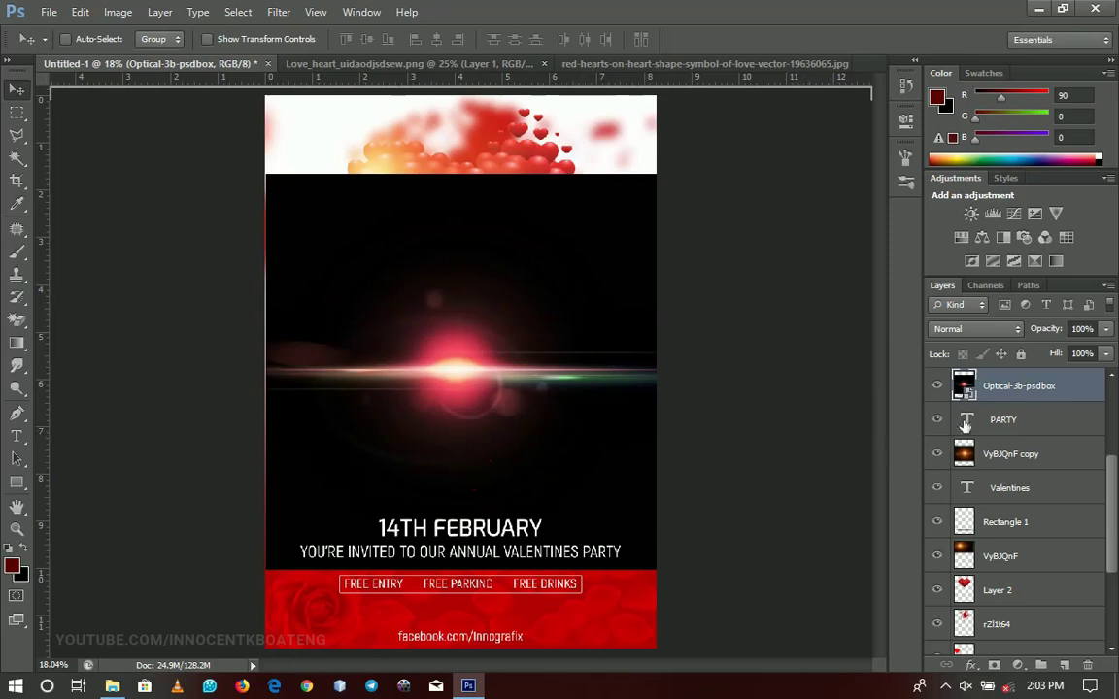
# - Rasterize the flare layer, set it to Screen blending and move it below PARTY
pyautogui.rightClick(1005, 386)
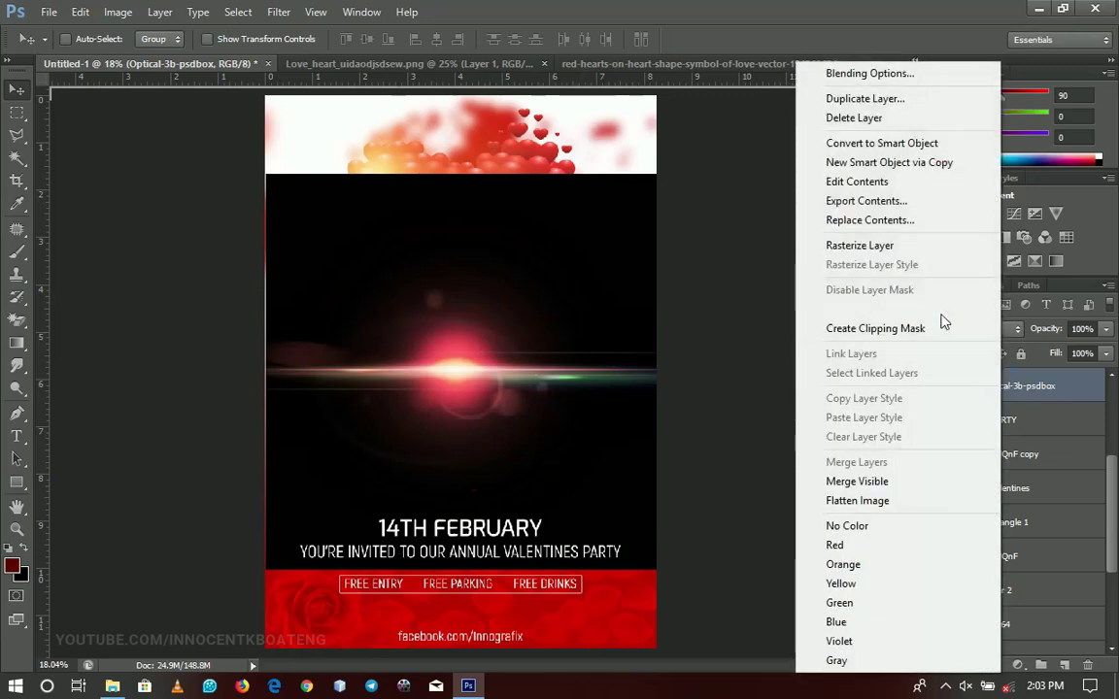
pyautogui.click(882, 249)
pyautogui.click(962, 328)
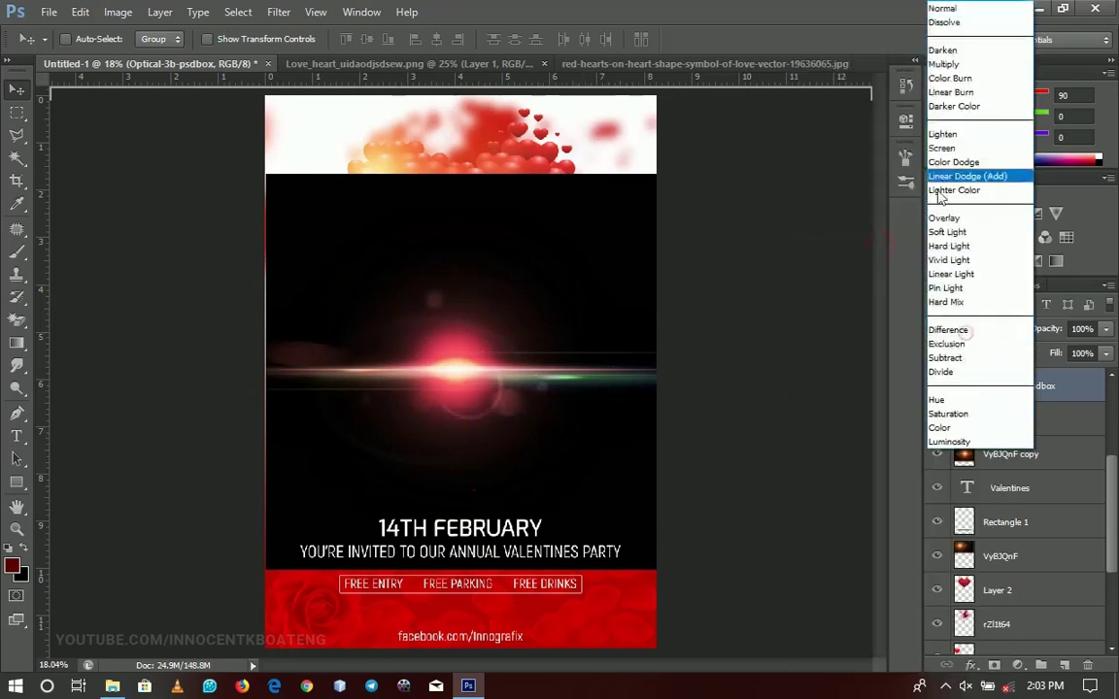
pyautogui.click(942, 148)
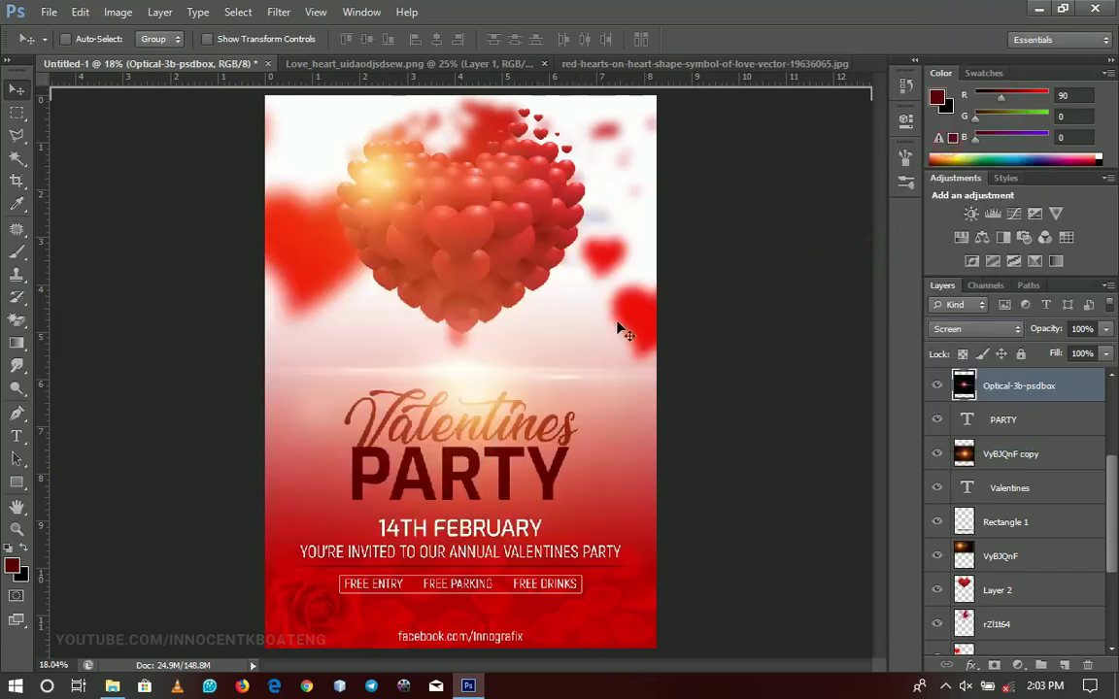
pyautogui.moveTo(560, 321); pyautogui.dragTo(561, 454)
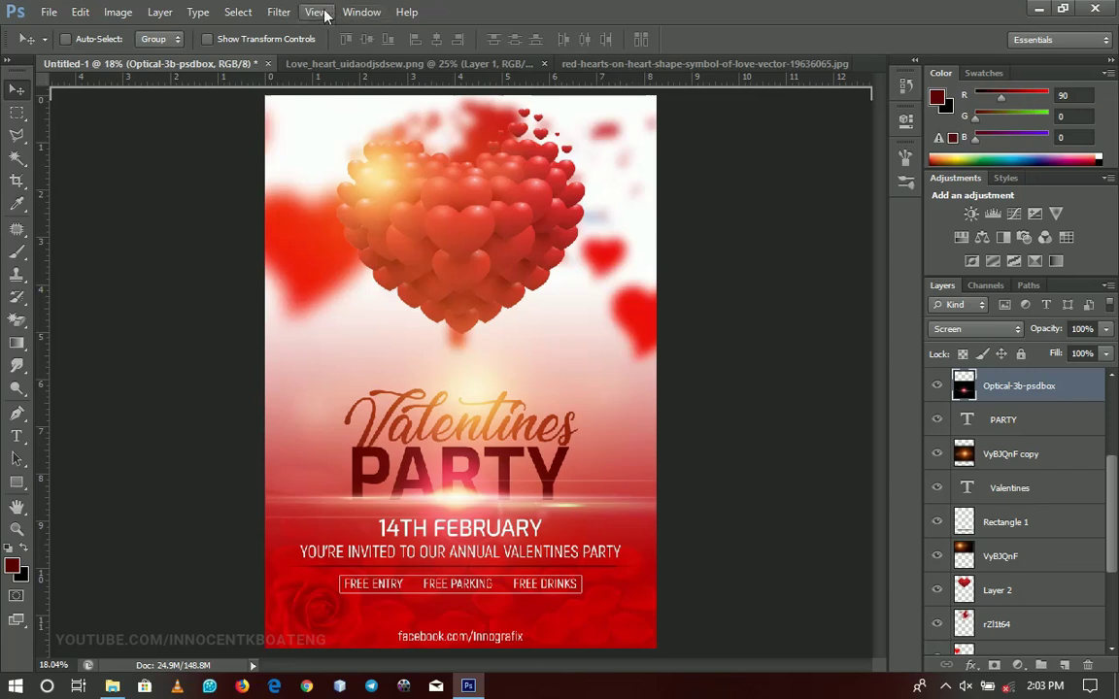
pyautogui.click(315, 12)
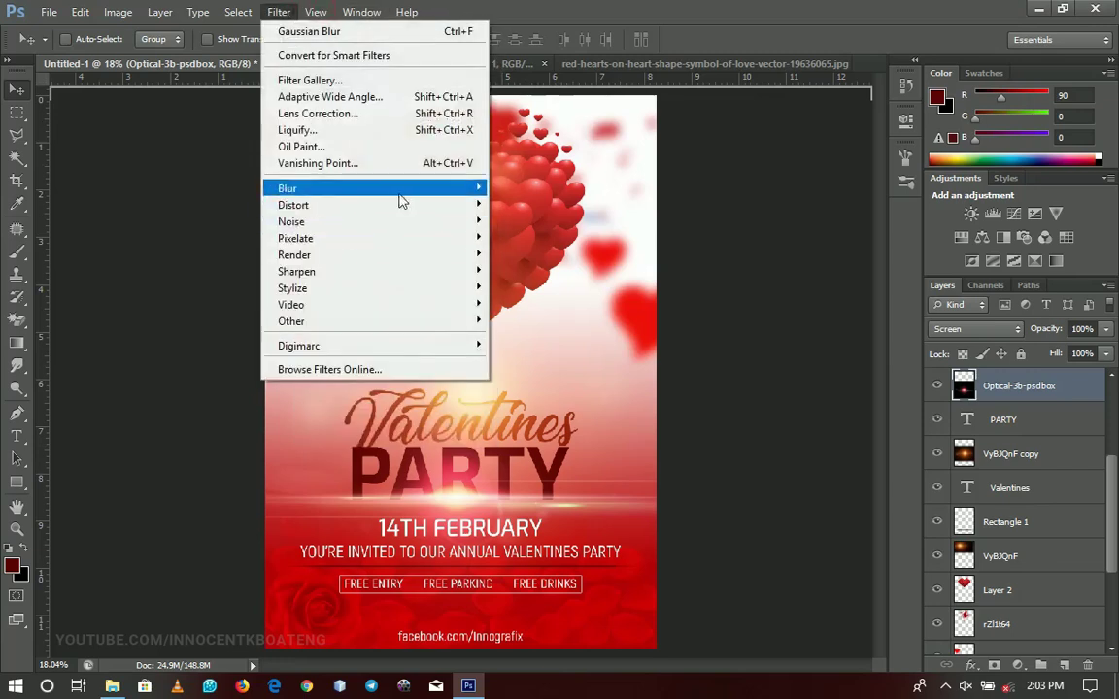
# - Blur the Optical-3b-psdbox flare layer with a 60.7-pixel Gaussian Blur
pyautogui.moveTo(389, 188)
pyautogui.click(544, 313)
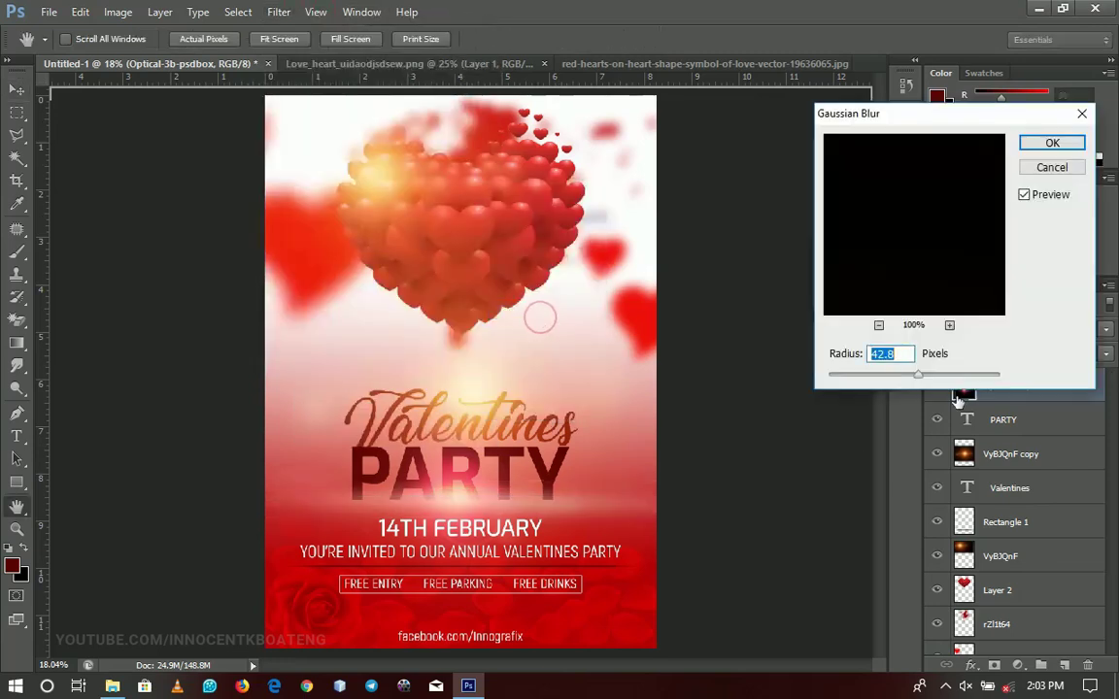
pyautogui.click(928, 378)
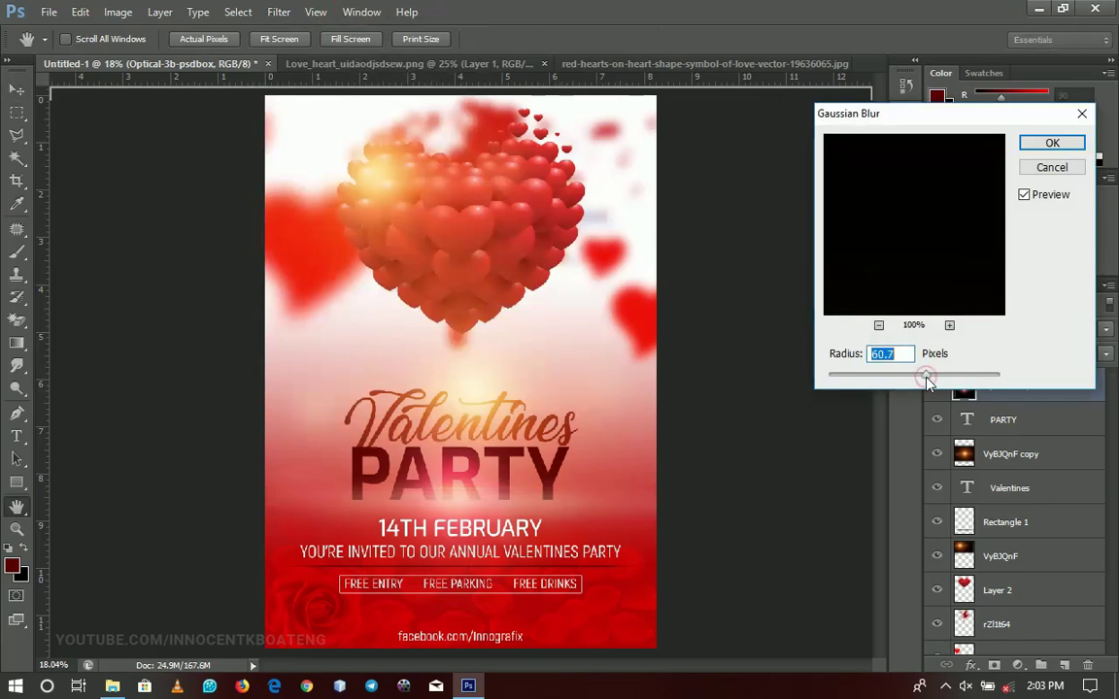
pyautogui.click(1052, 142)
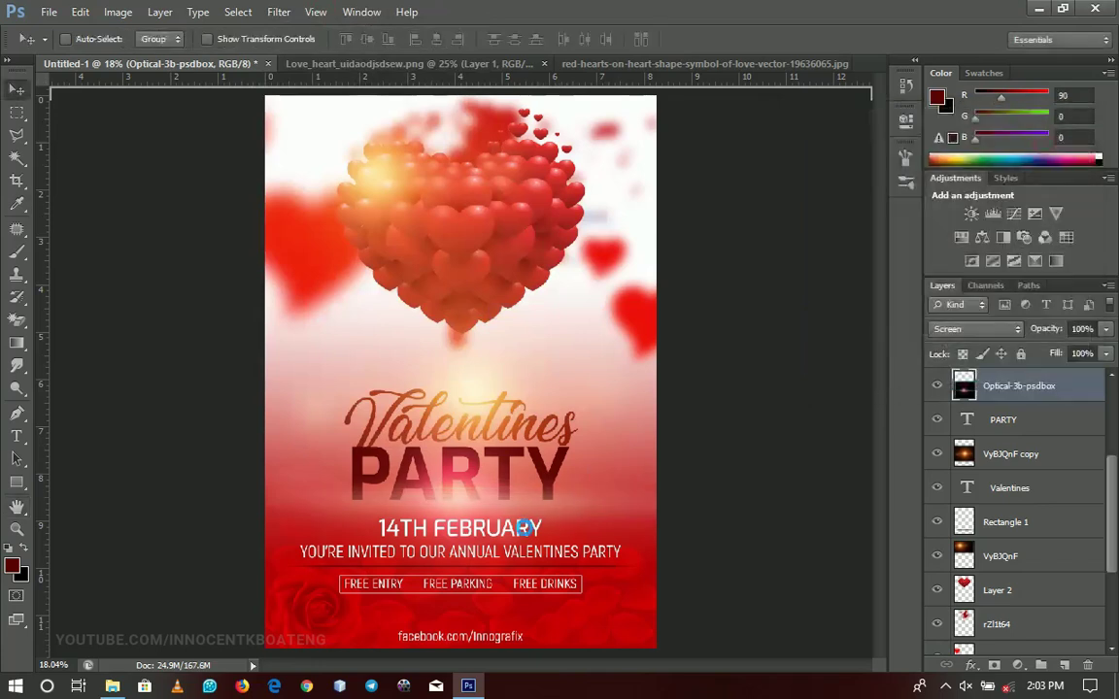
pyautogui.hotkey('ctrl', 't')
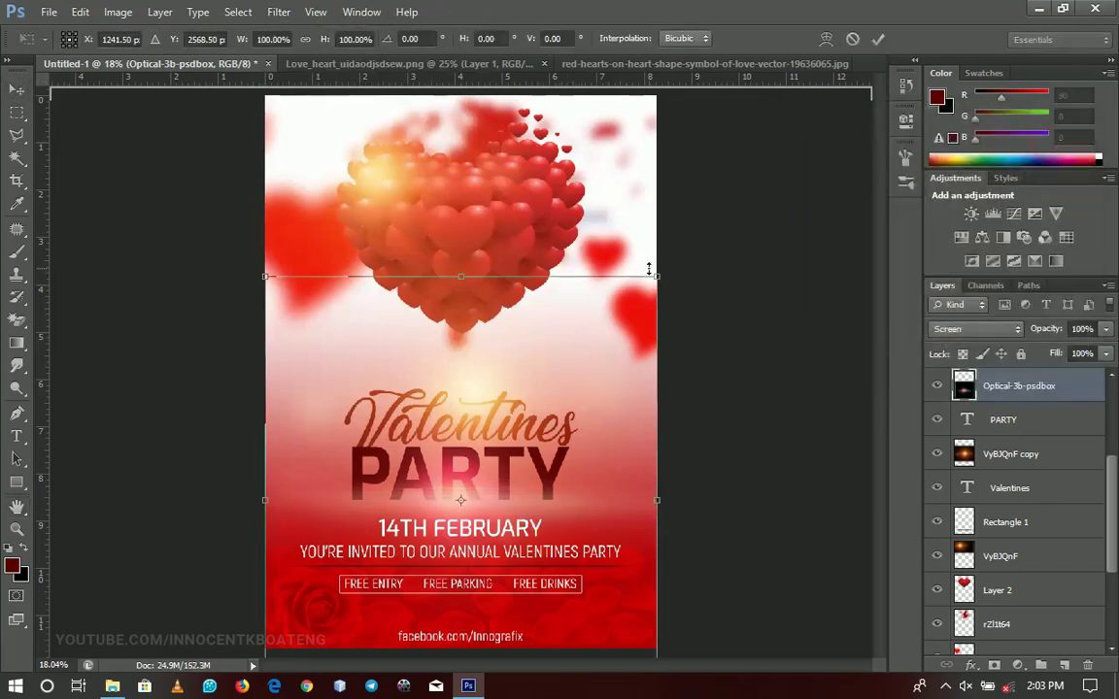
# - Transform the blurred flare to about 109% wide by 54% tall around the heading
pyautogui.moveTo(657, 275); pyautogui.dragTo(717, 206)
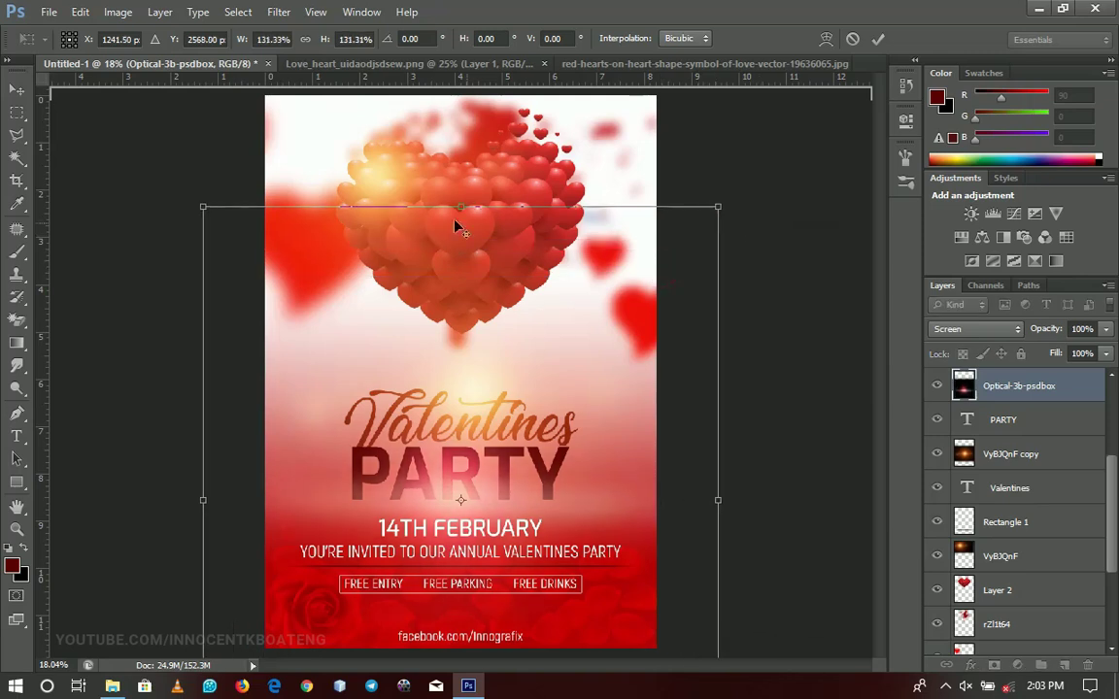
pyautogui.moveTo(463, 199); pyautogui.dragTo(438, 400)
pyautogui.moveTo(712, 415); pyautogui.dragTo(772, 374)
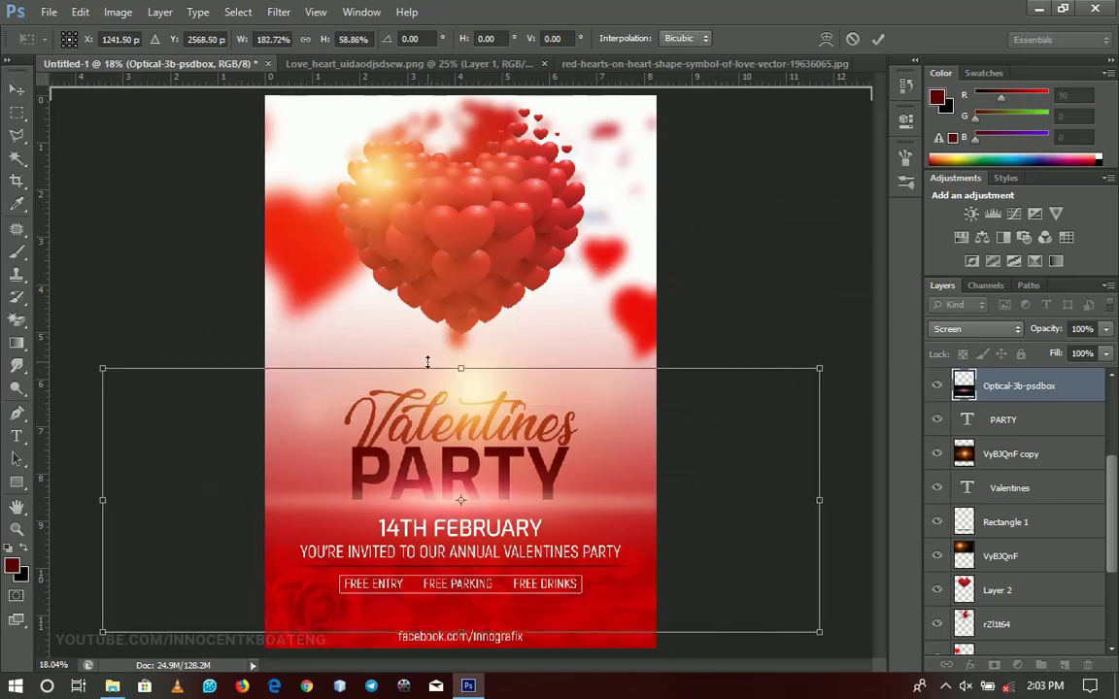
pyautogui.moveTo(460, 367); pyautogui.dragTo(487, 389)
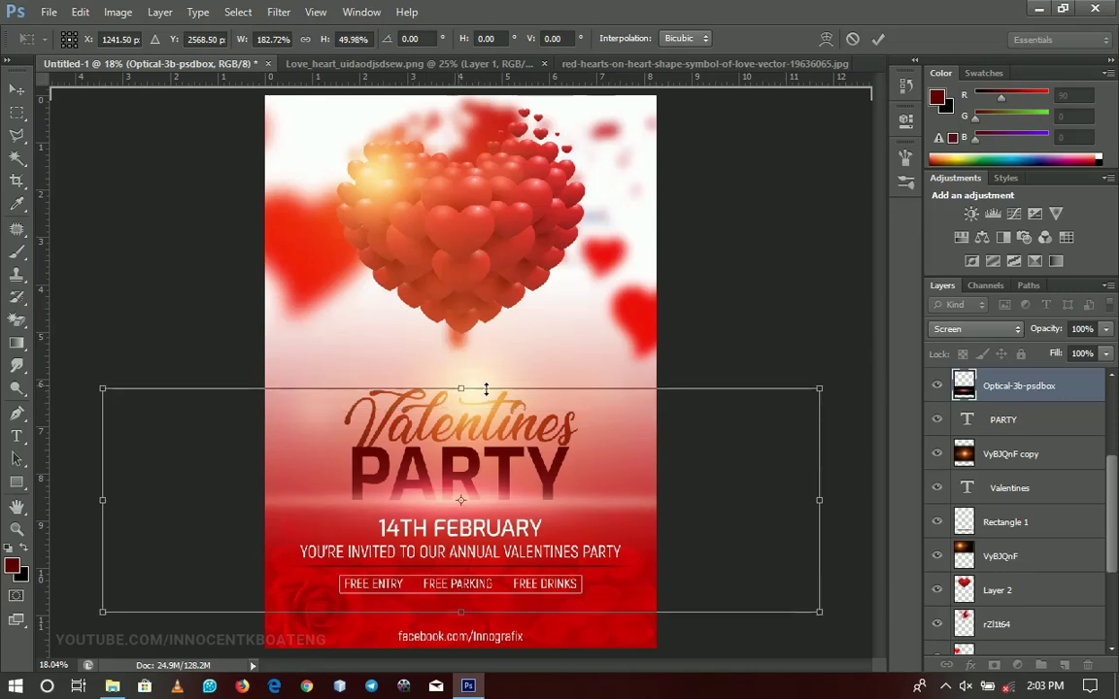
pyautogui.moveTo(821, 390); pyautogui.dragTo(766, 404)
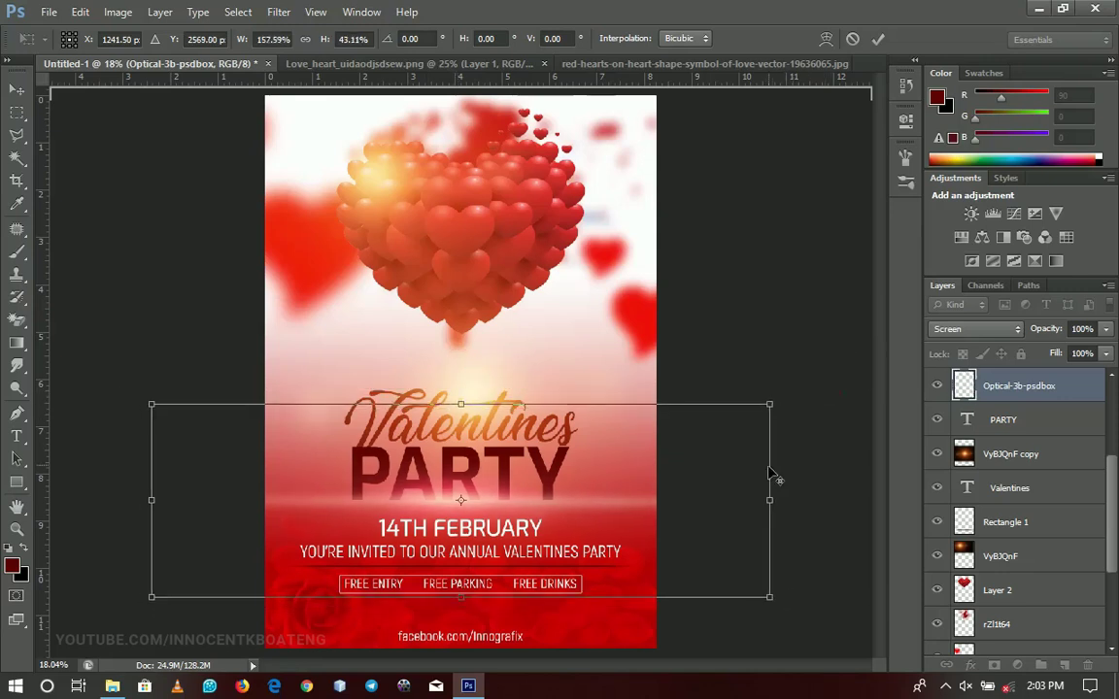
pyautogui.moveTo(765, 501); pyautogui.dragTo(632, 493)
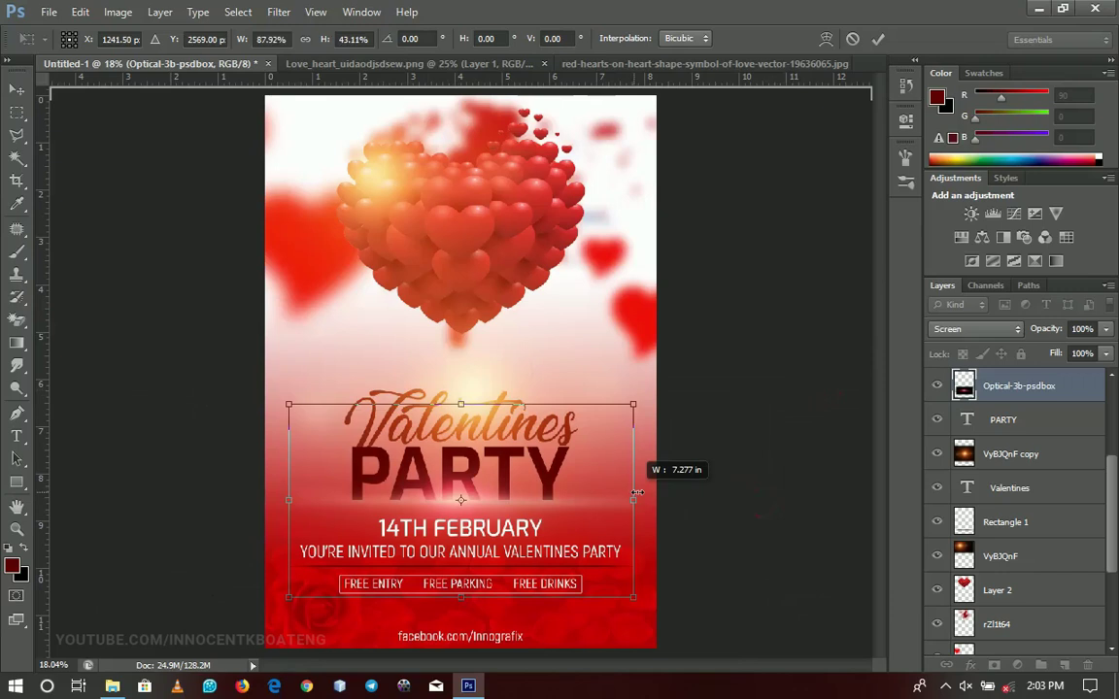
pyautogui.moveTo(638, 401); pyautogui.dragTo(675, 381)
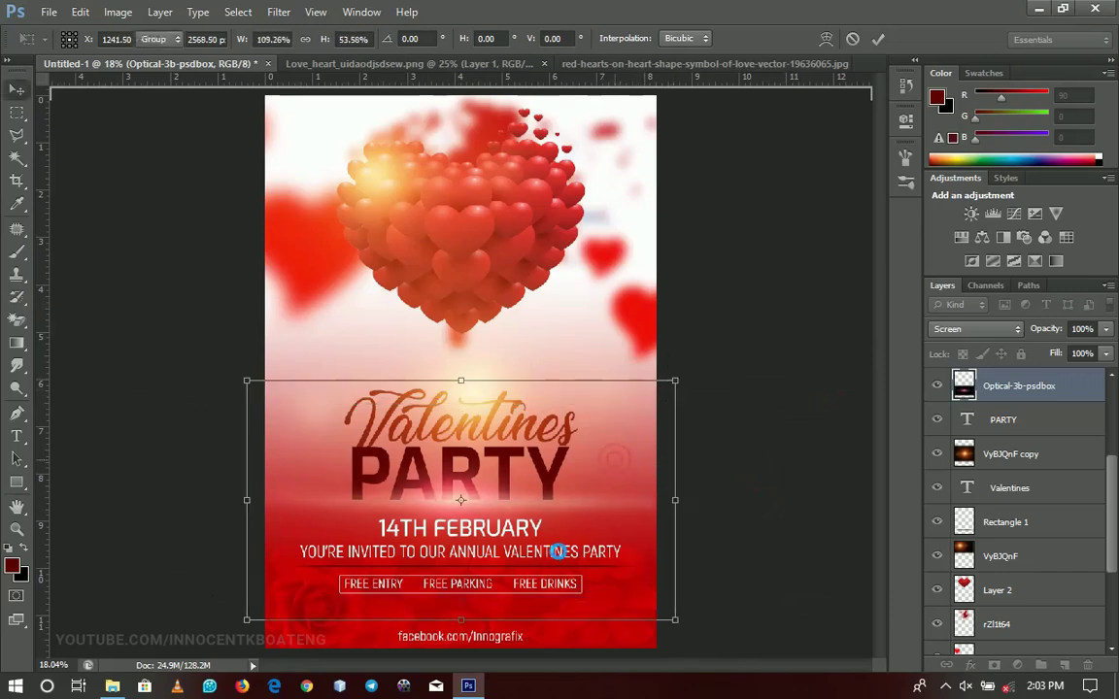
pyautogui.press('Return')
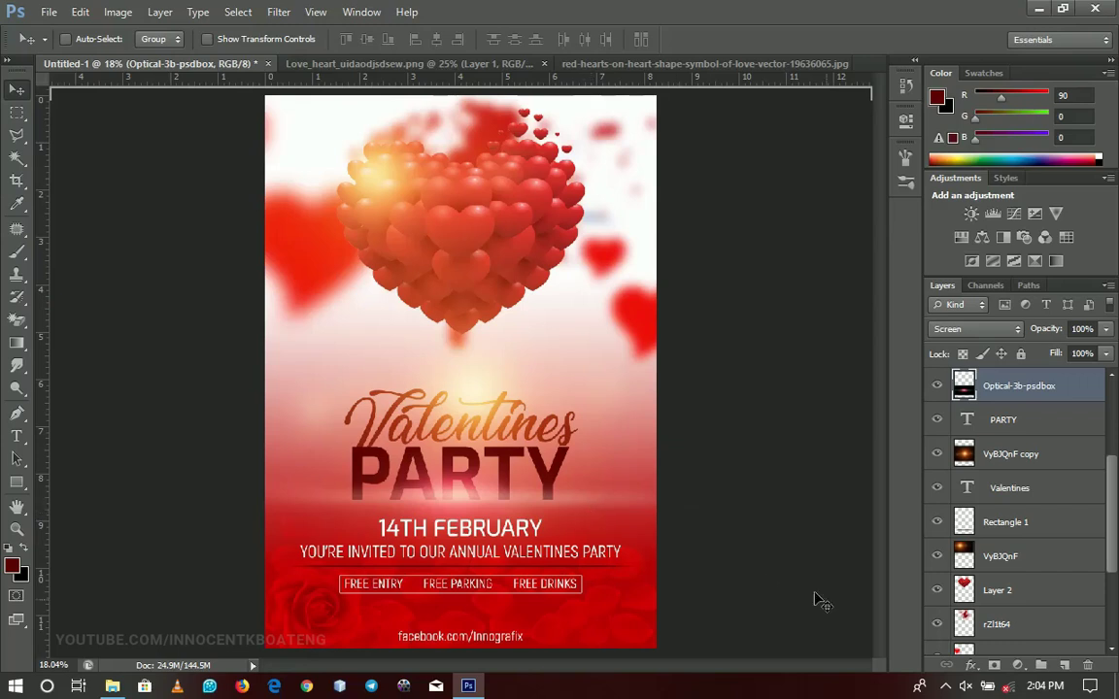
# - Add a layer mask to the flare and paint black over its left side
pyautogui.click(995, 668)
pyautogui.press('d')
pyautogui.press('b')
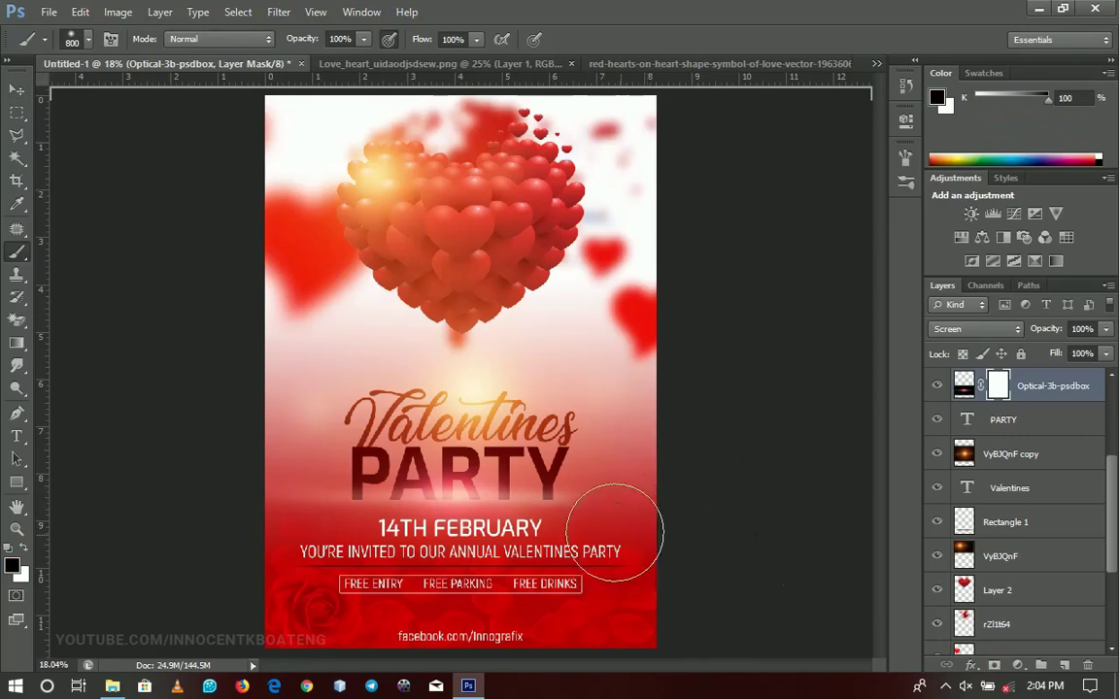
pyautogui.click(207, 506)
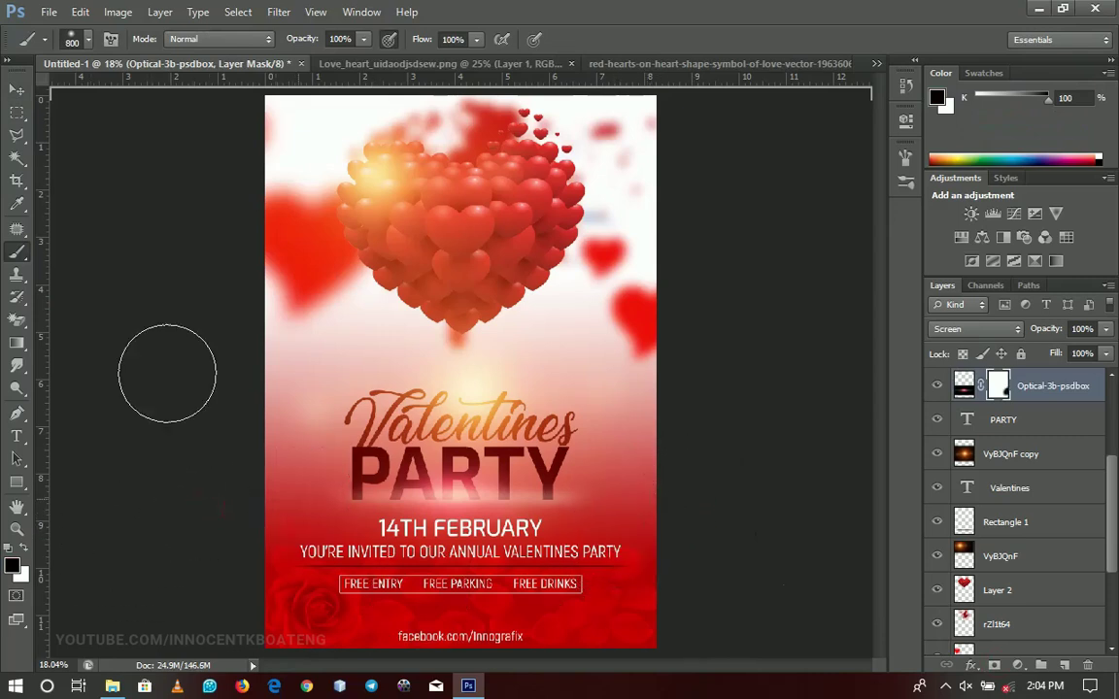
# - Fit the poster in view and select Layer 2, the heart cluster
pyautogui.press('v')
pyautogui.hotkey('ctrl', '-')
pyautogui.rightClick(495, 258)
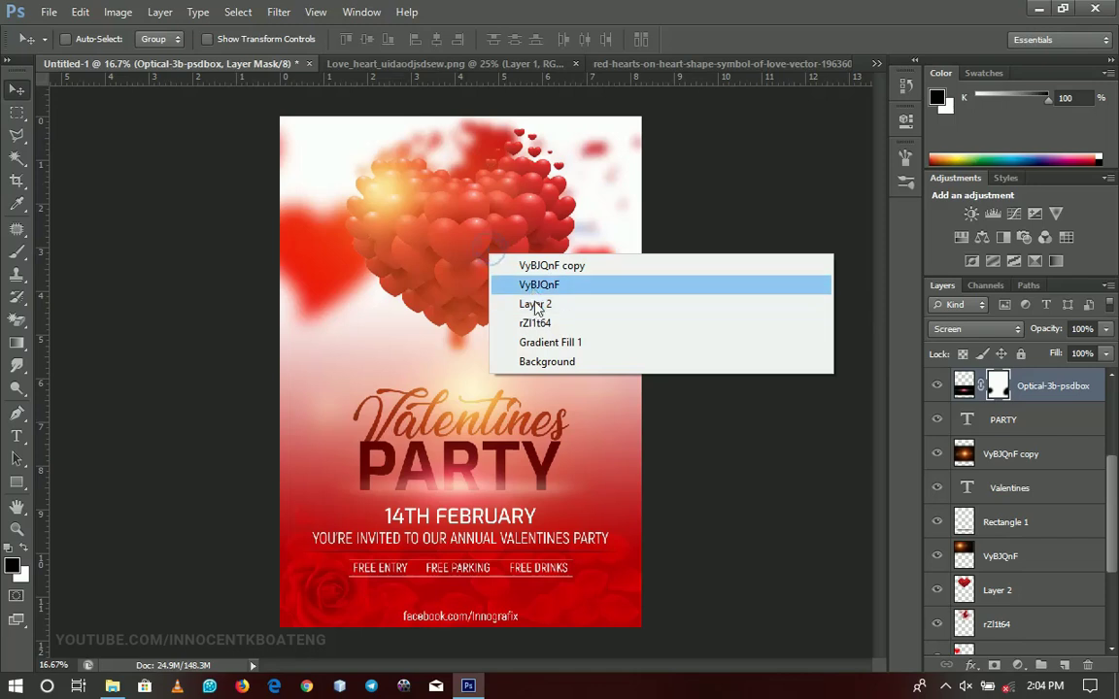
pyautogui.click(505, 303)
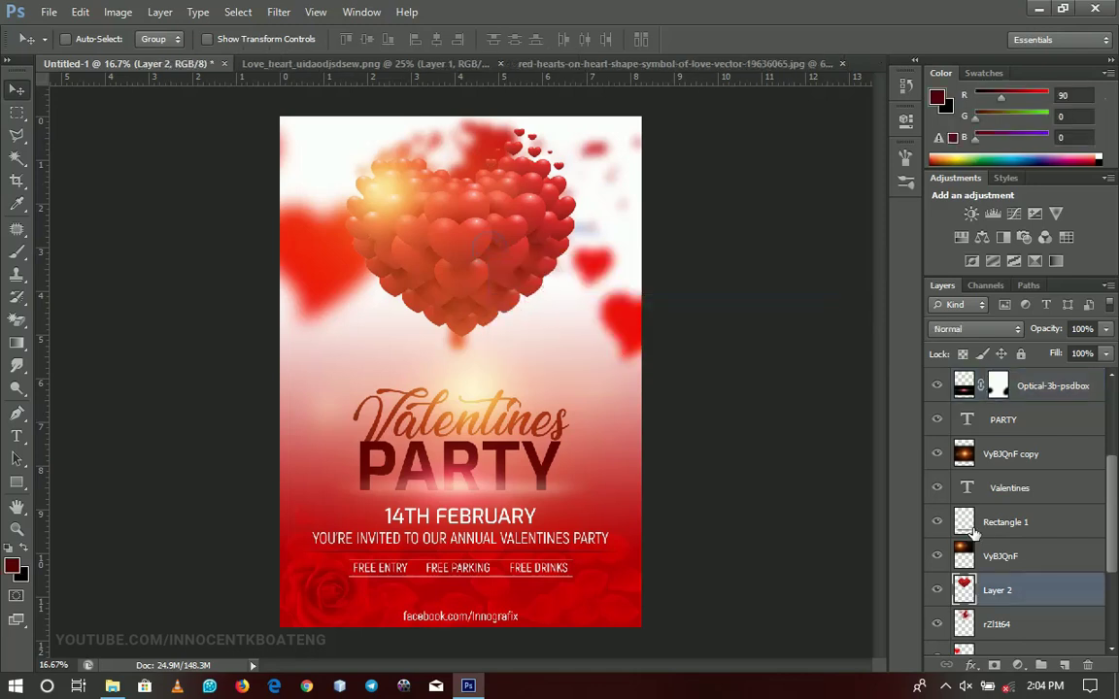
# - Darken the heart cluster with a Curves adjustment (input 149, output 118)
pyautogui.hotkey('ctrl', 'm')
pyautogui.moveTo(853, 304); pyautogui.dragTo(863, 316)
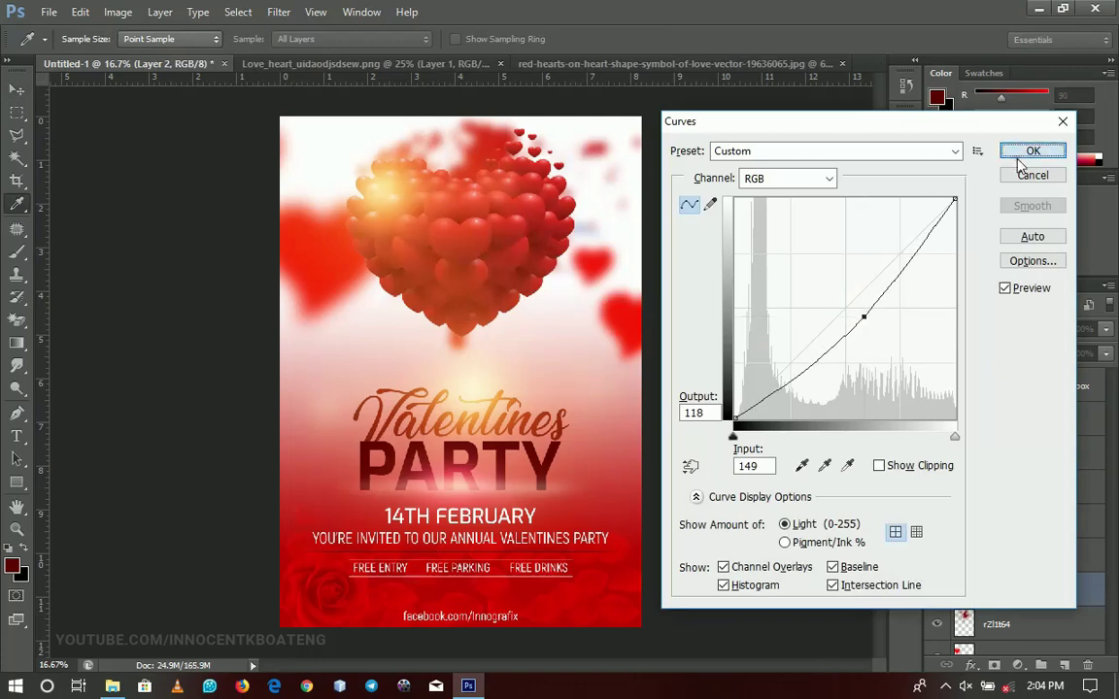
pyautogui.click(1031, 152)
# - Select the VyBJQnF glow layer and shift it up and left over the hearts
pyautogui.press('v')
pyautogui.rightClick(369, 199)
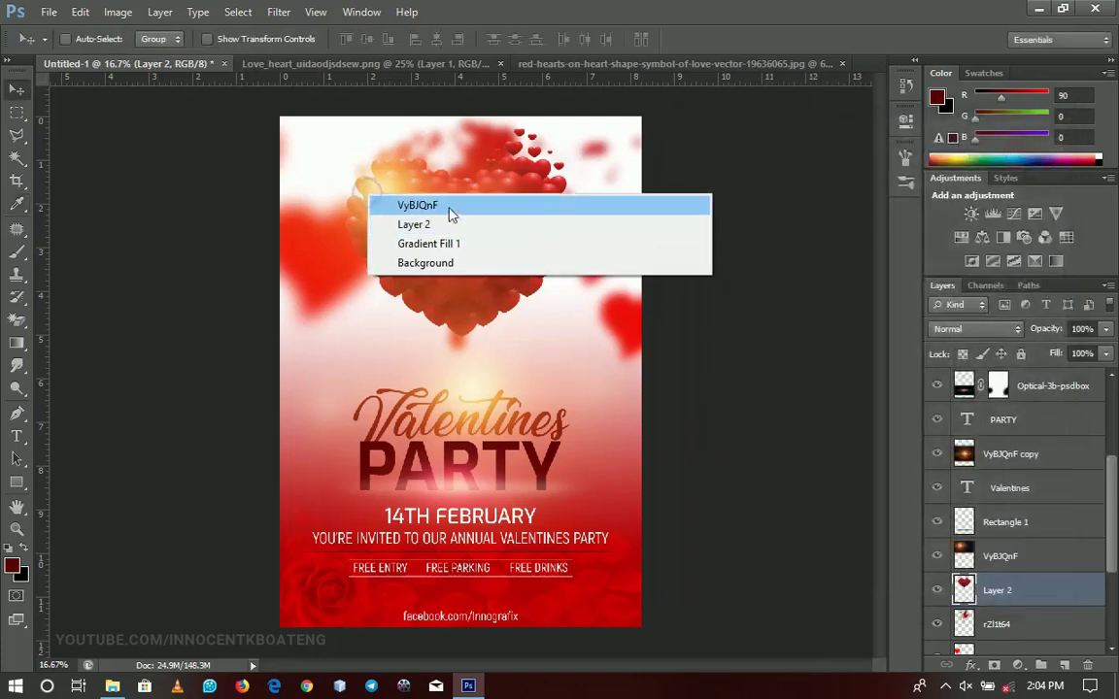
pyautogui.click(450, 207)
pyautogui.moveTo(451, 212); pyautogui.dragTo(431, 199)
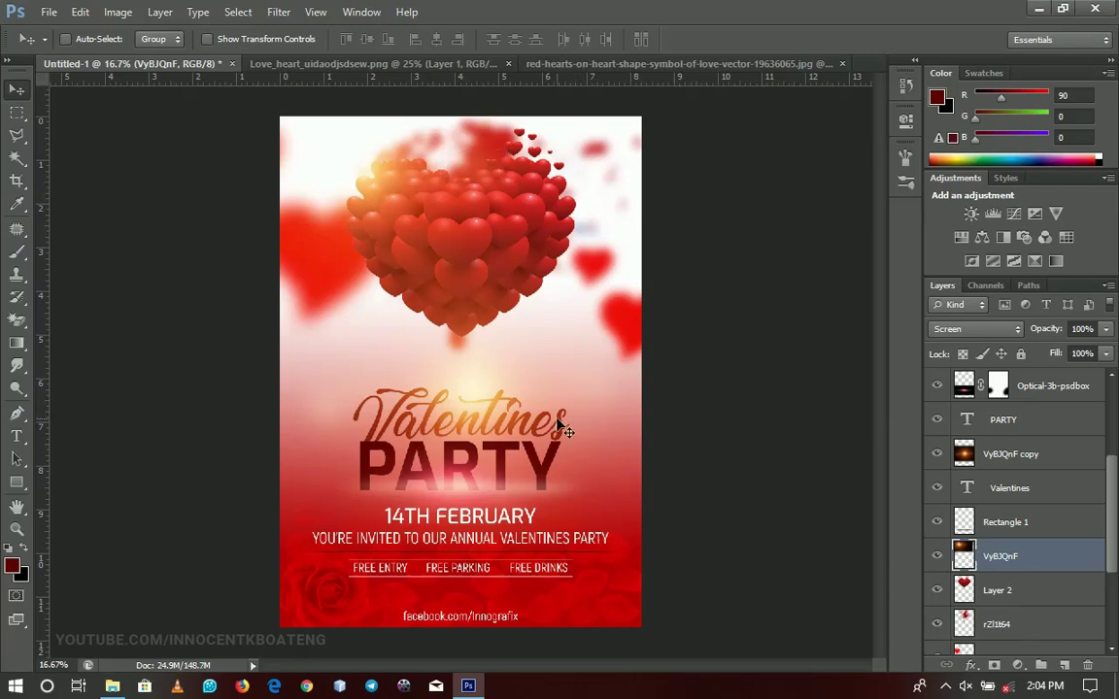
pyautogui.press('z')
pyautogui.rightClick(500, 482)
# - Fit the poster on screen, then zoom in on the heart cluster at the top
pyautogui.click(541, 494)
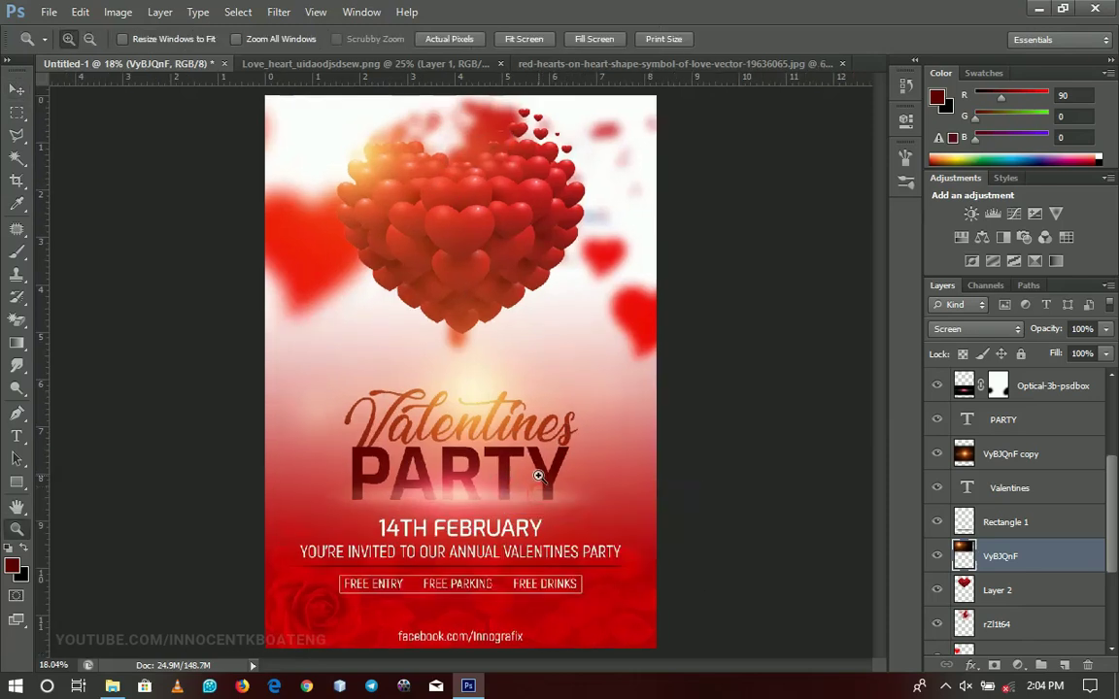
pyautogui.click(485, 598)
pyautogui.click(485, 597)
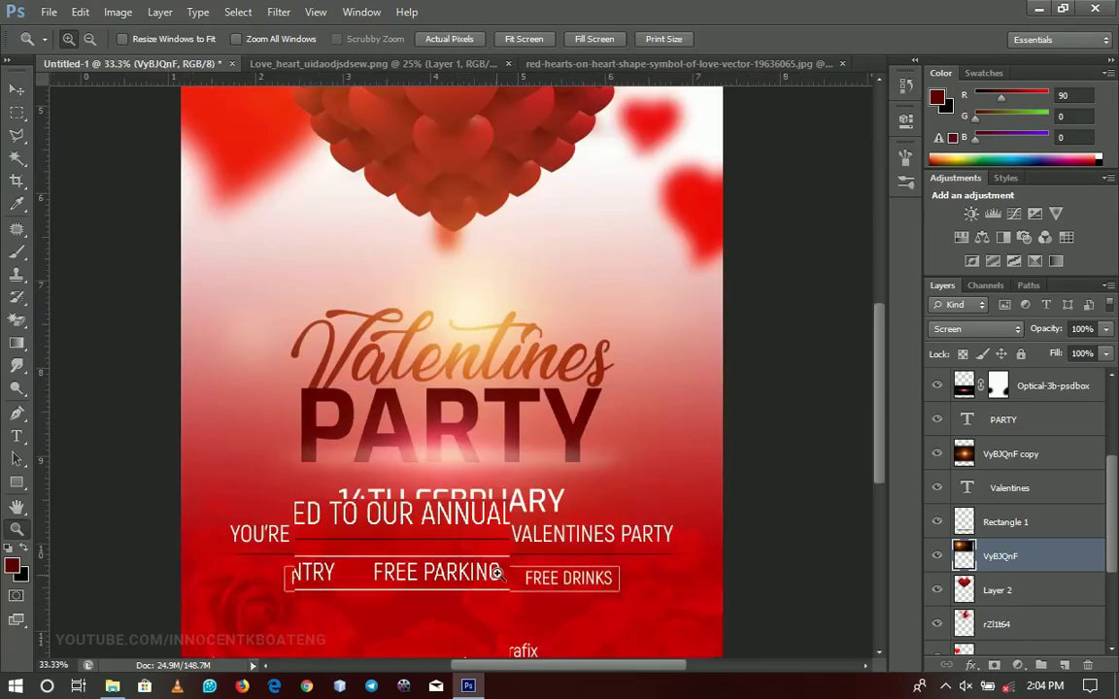
pyautogui.rightClick(548, 310)
pyautogui.click(555, 320)
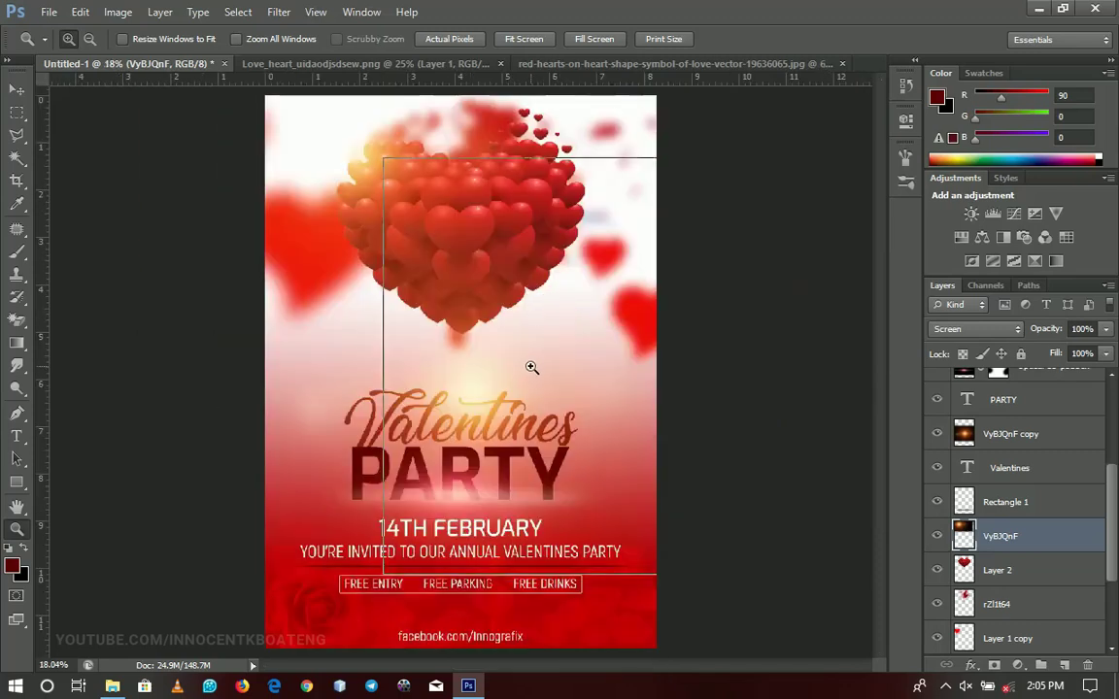
pyautogui.click(531, 367)
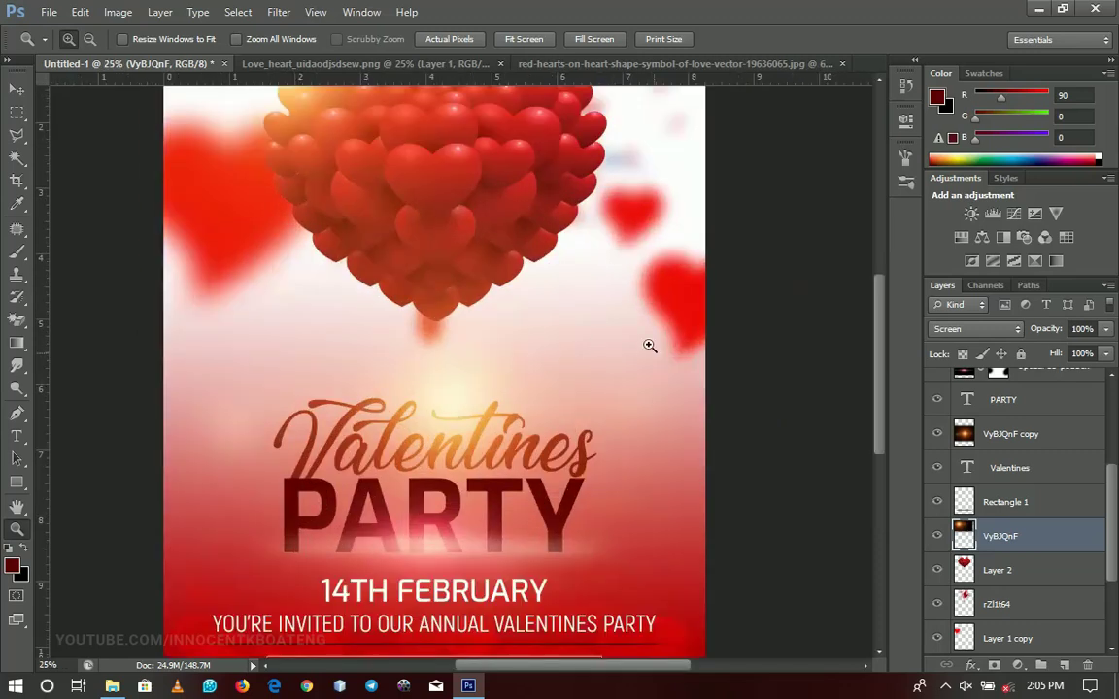
pyautogui.moveTo(879, 427); pyautogui.dragTo(876, 333)
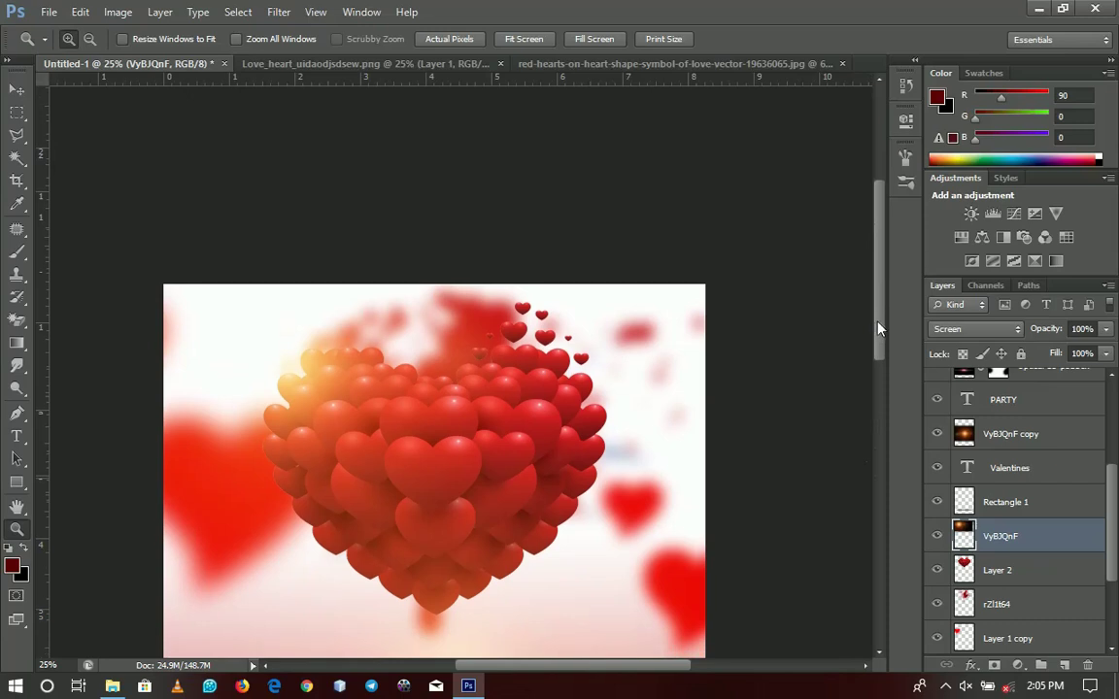